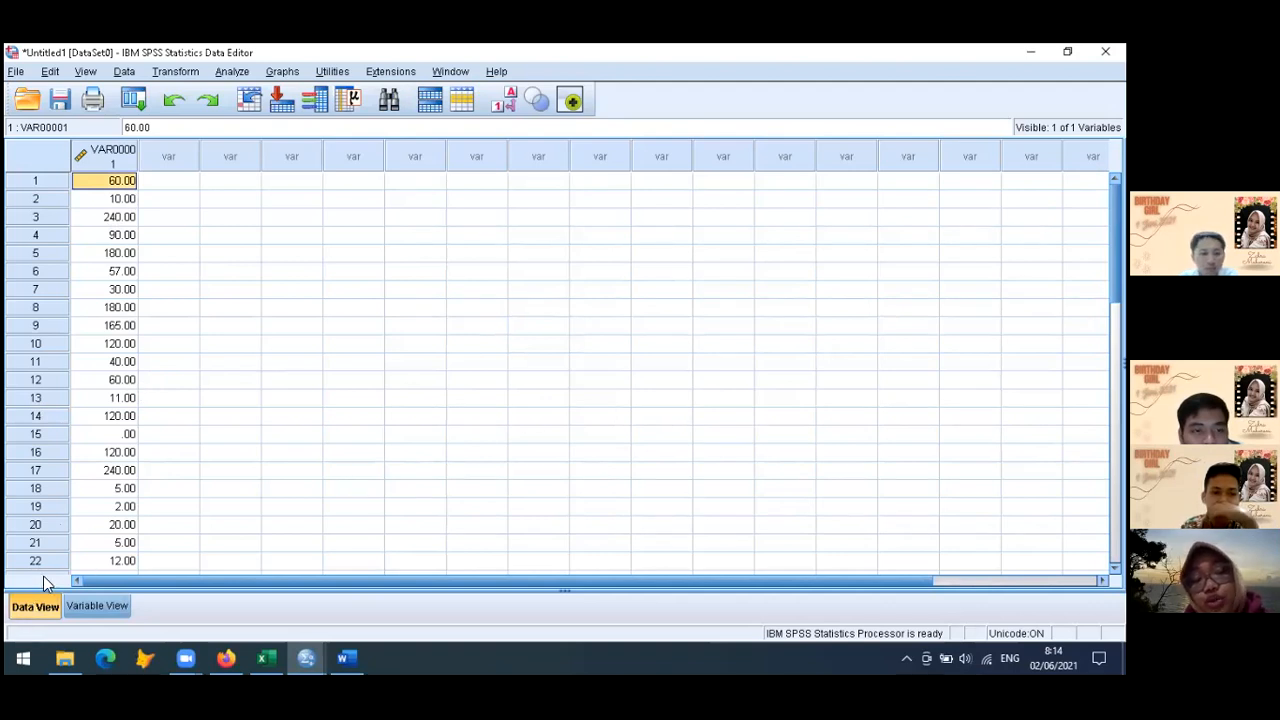
pyautogui.click(294, 348)
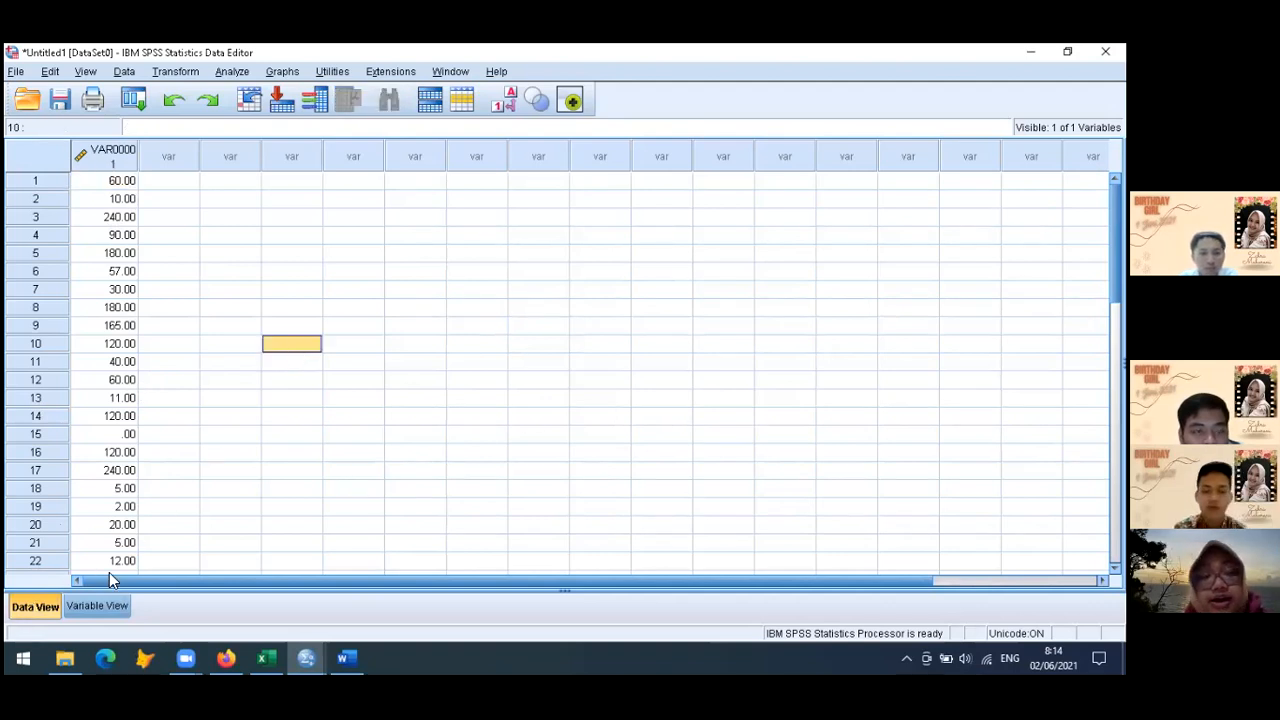
pyautogui.click(95, 607)
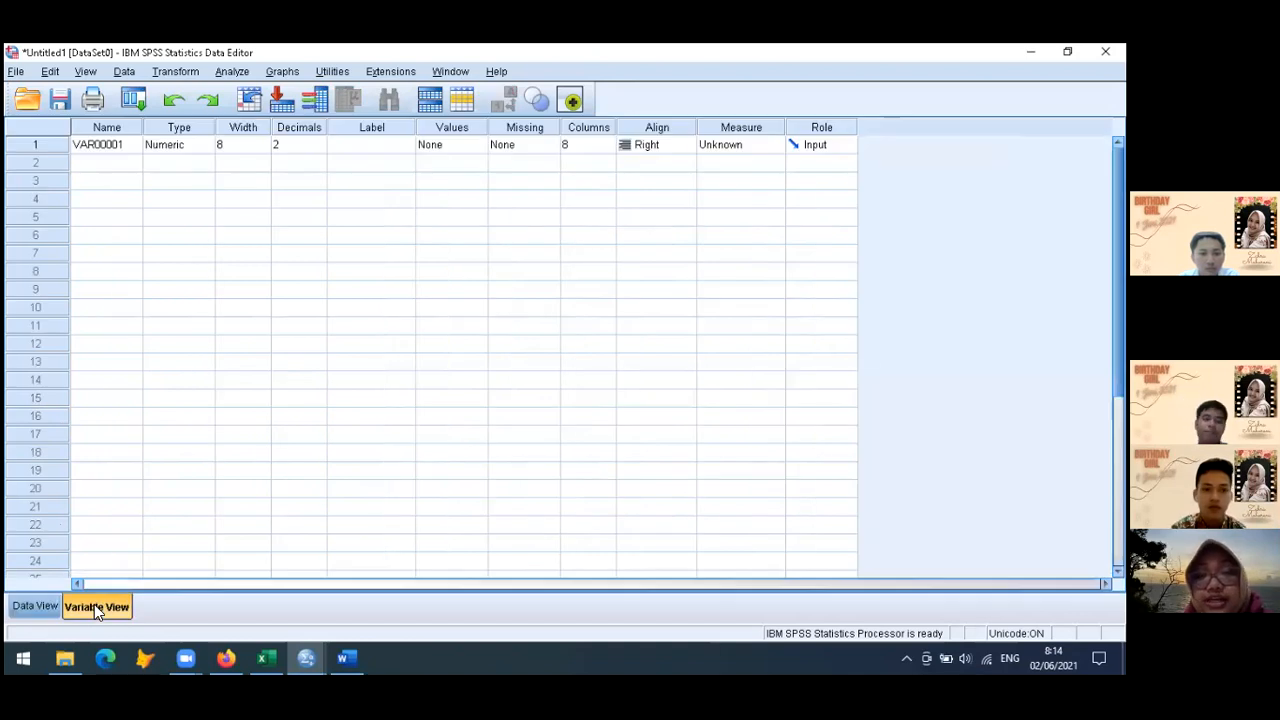
pyautogui.click(32, 606)
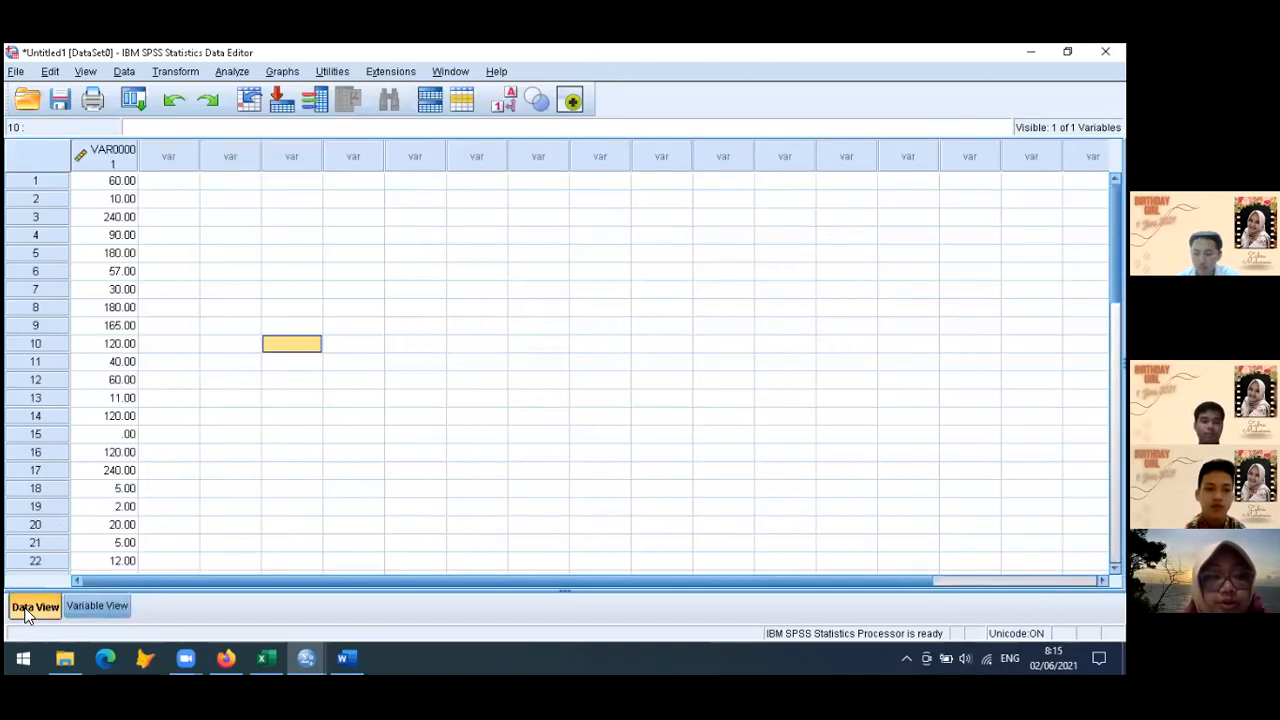
pyautogui.click(120, 219)
pyautogui.click(122, 186)
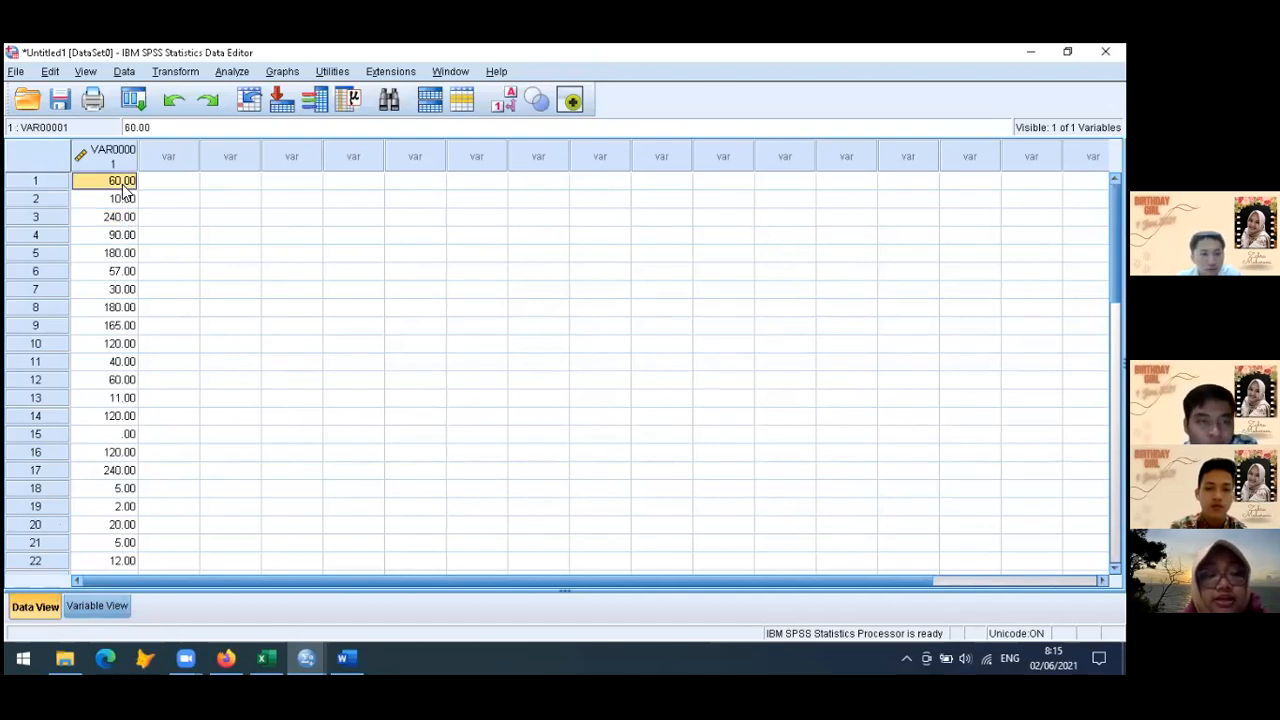
# Rename the first variable, VAR00001, as telpon
pyautogui.click(89, 607)
pyautogui.click(122, 144)
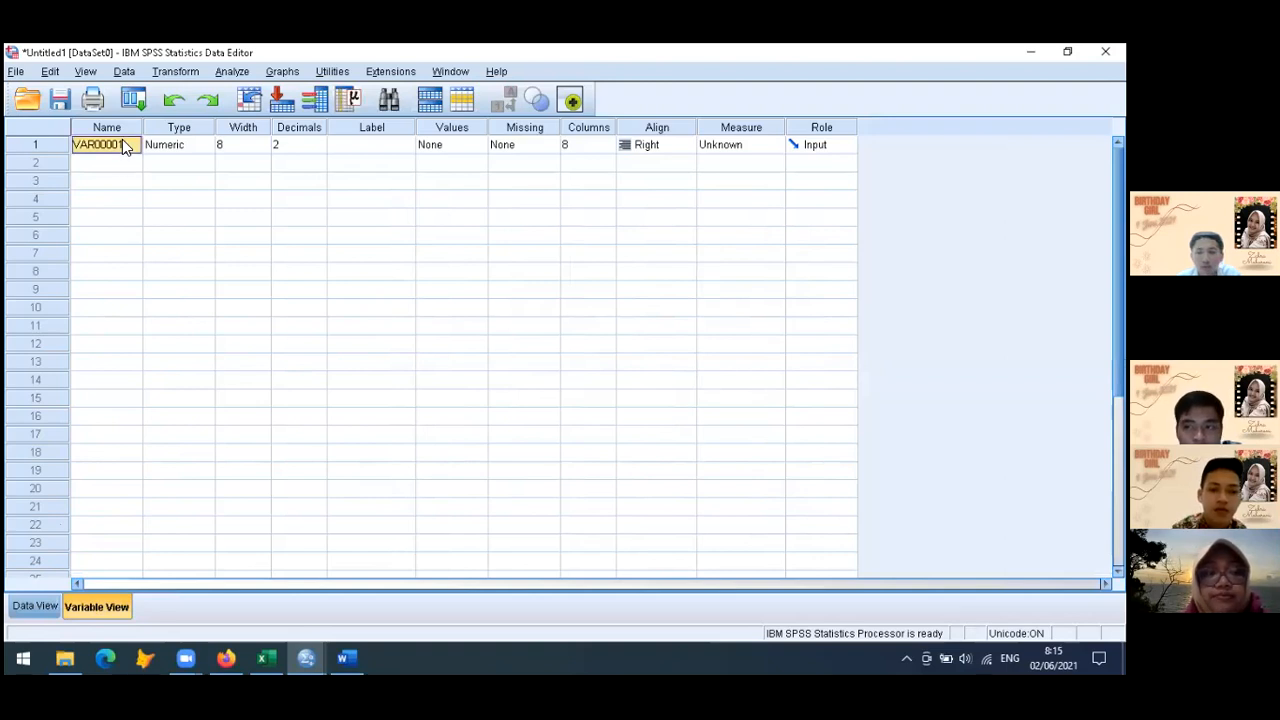
pyautogui.write('telpon')
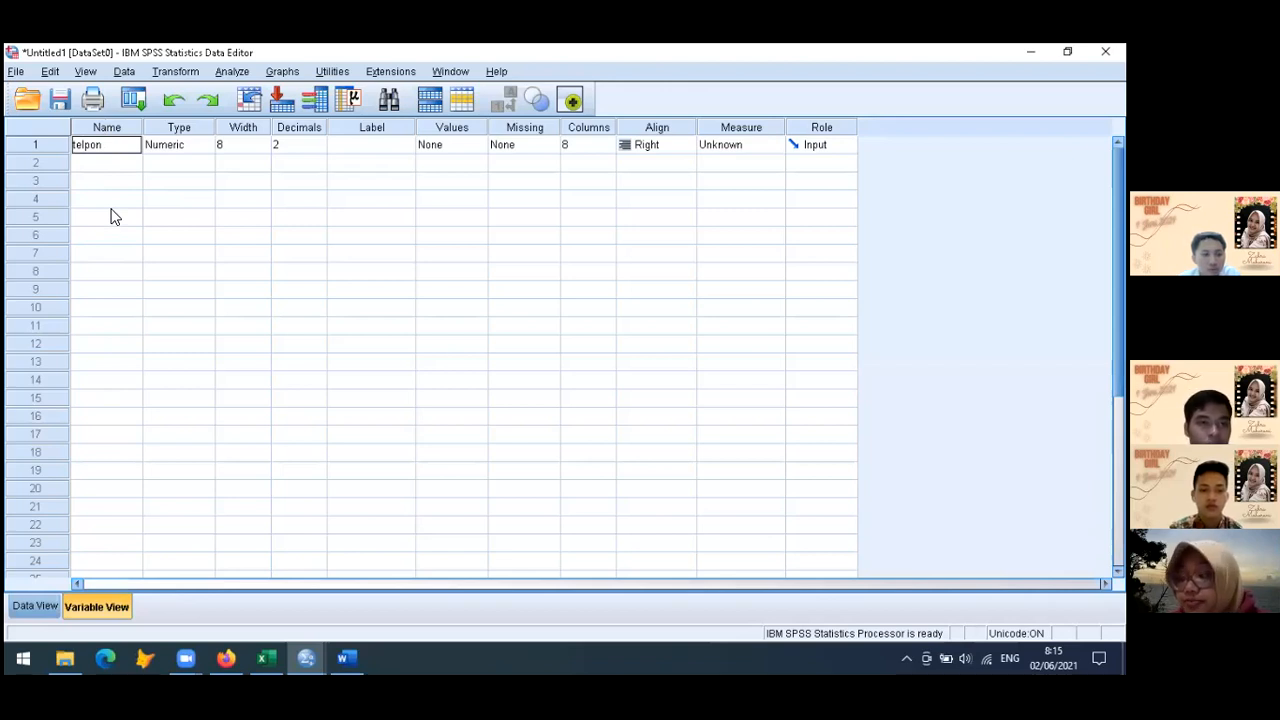
# Label the telpon variable "Lama telponan (dalam menit)" and widen the Label column to fit the whole text
pyautogui.click(371, 147)
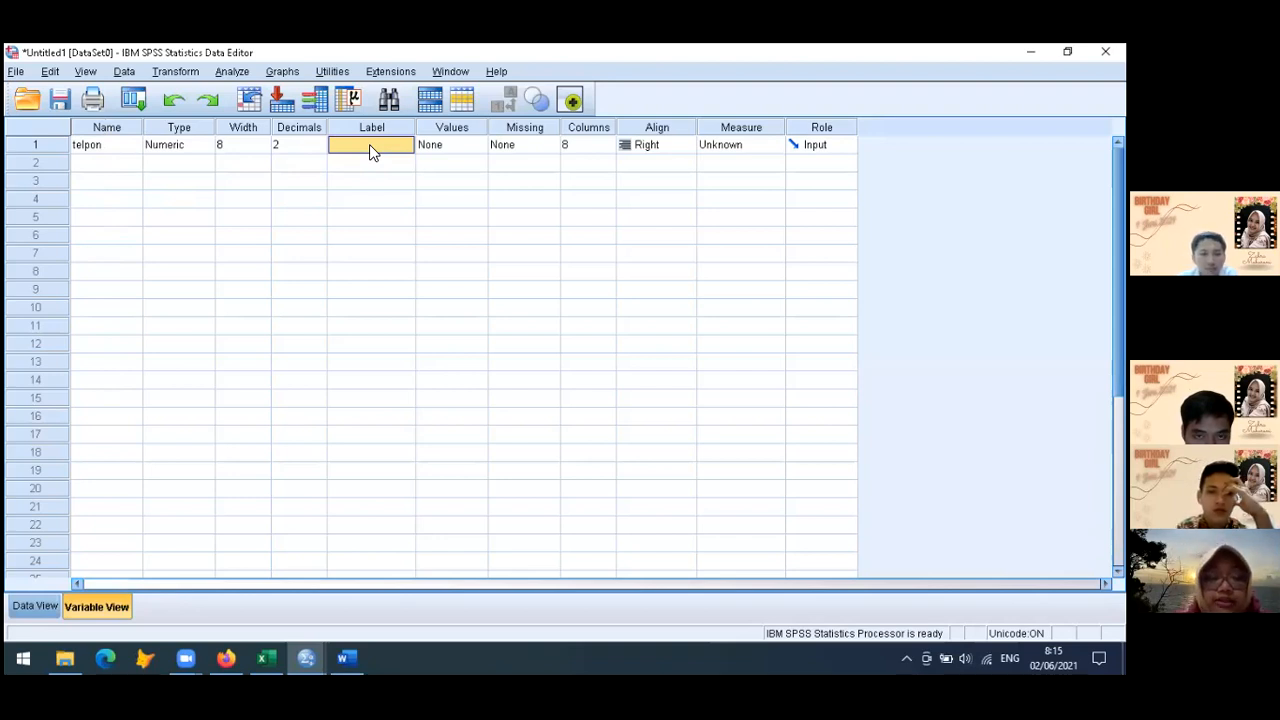
pyautogui.write('Data')
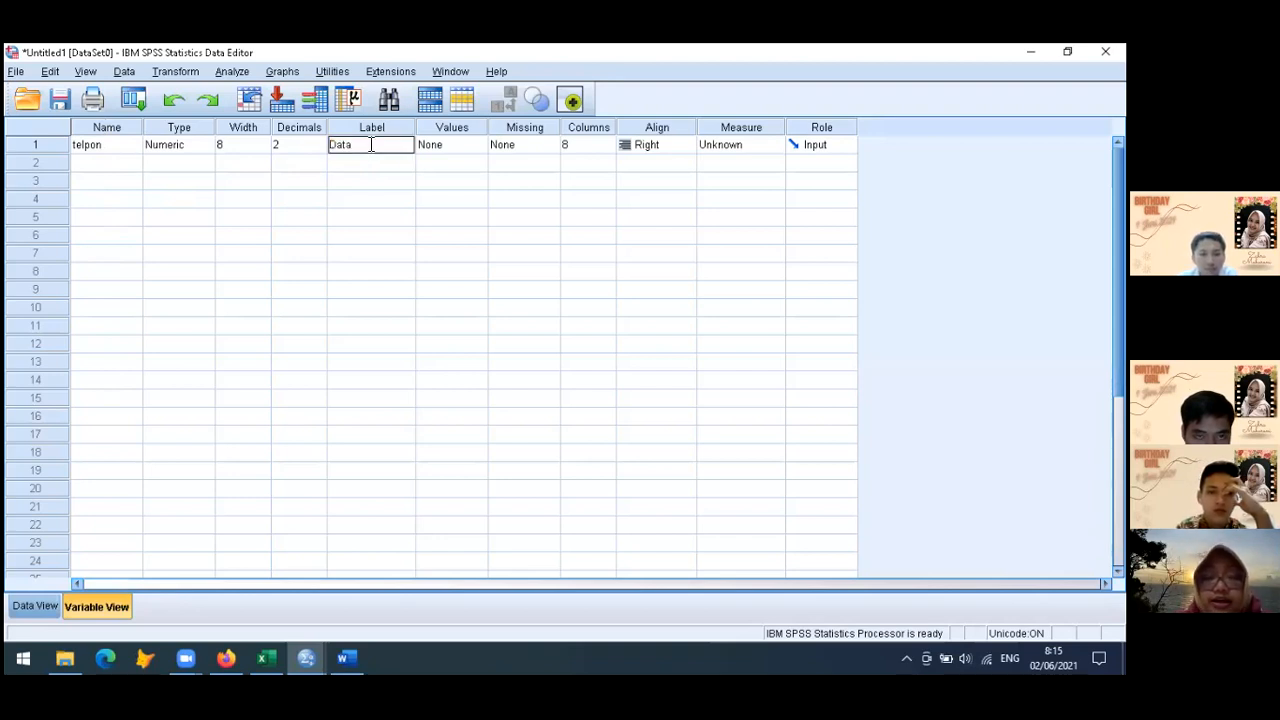
pyautogui.write('ma telponan')
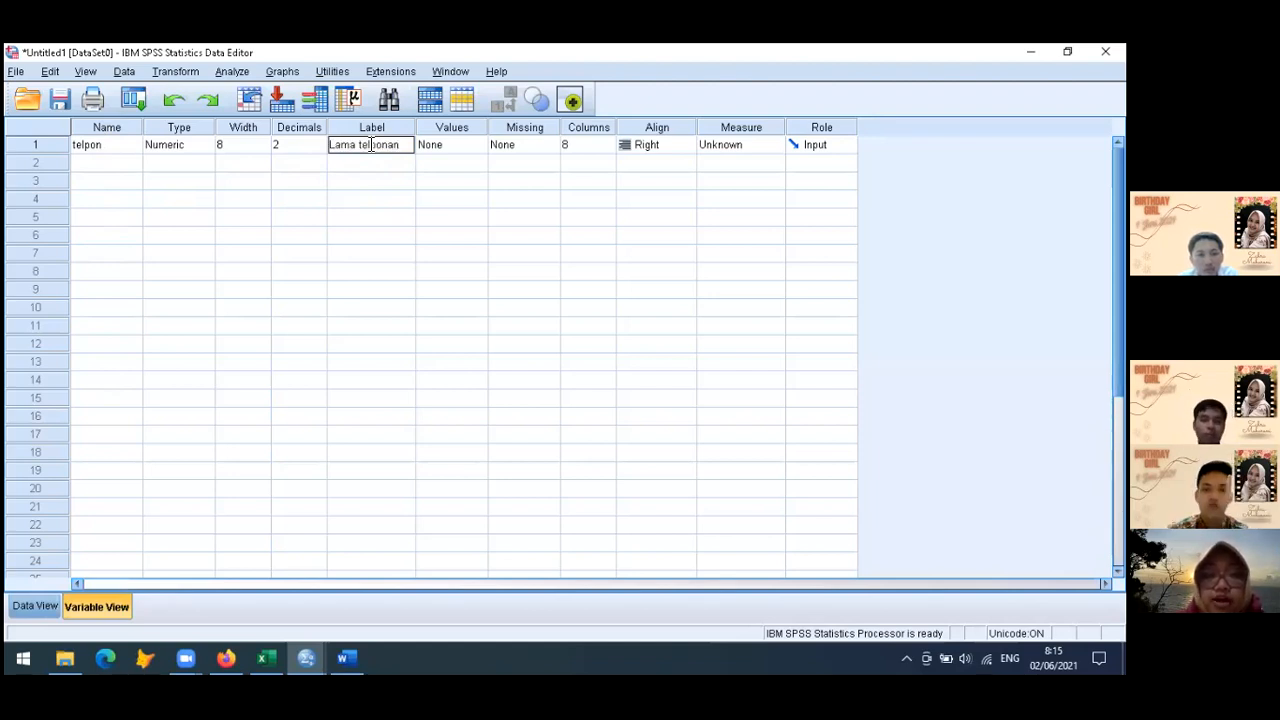
pyautogui.write(' (dalam menit)')
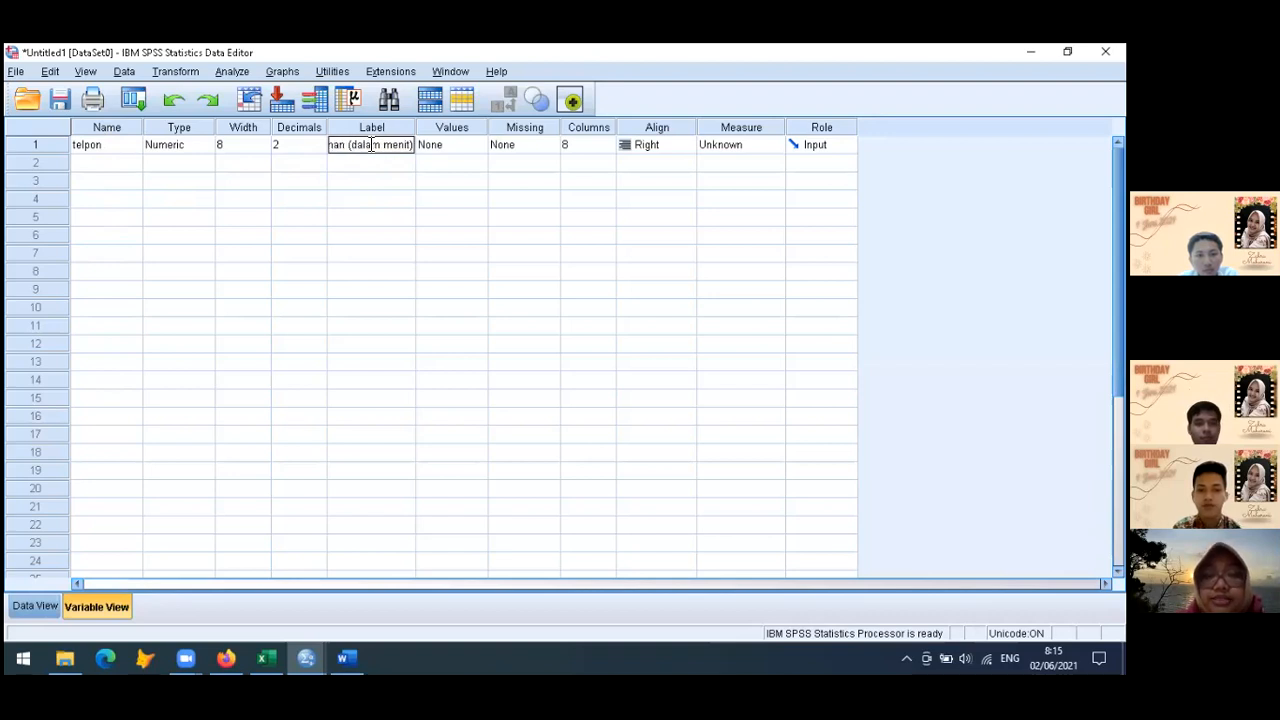
pyautogui.click(368, 203)
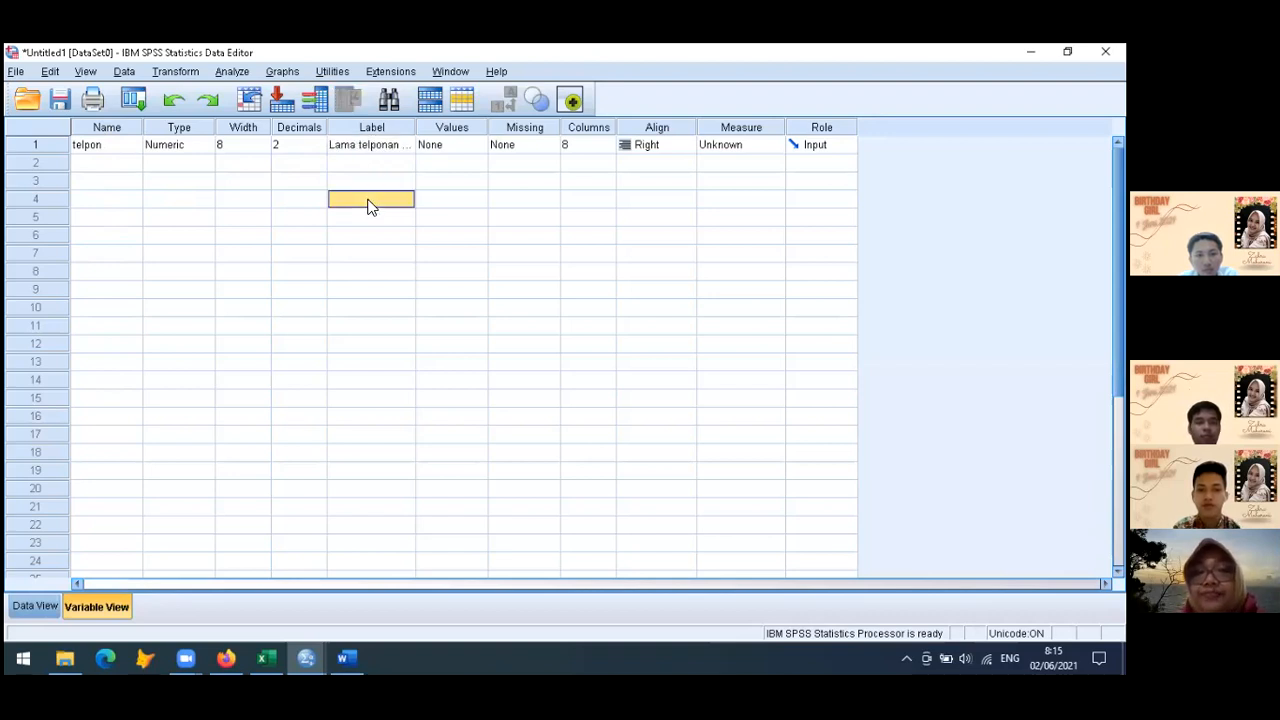
pyautogui.moveTo(415, 128); pyautogui.dragTo(490, 130)
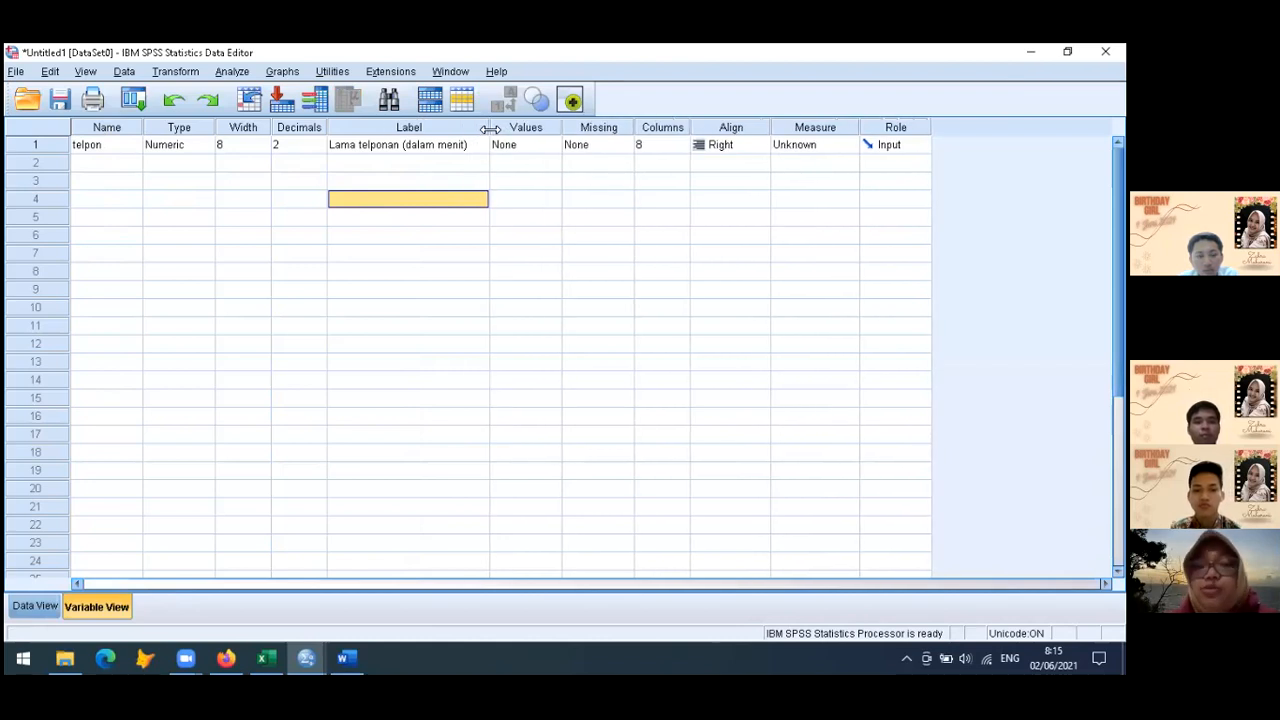
# Extend the first variable's name to telpon_menit
pyautogui.click(110, 145)
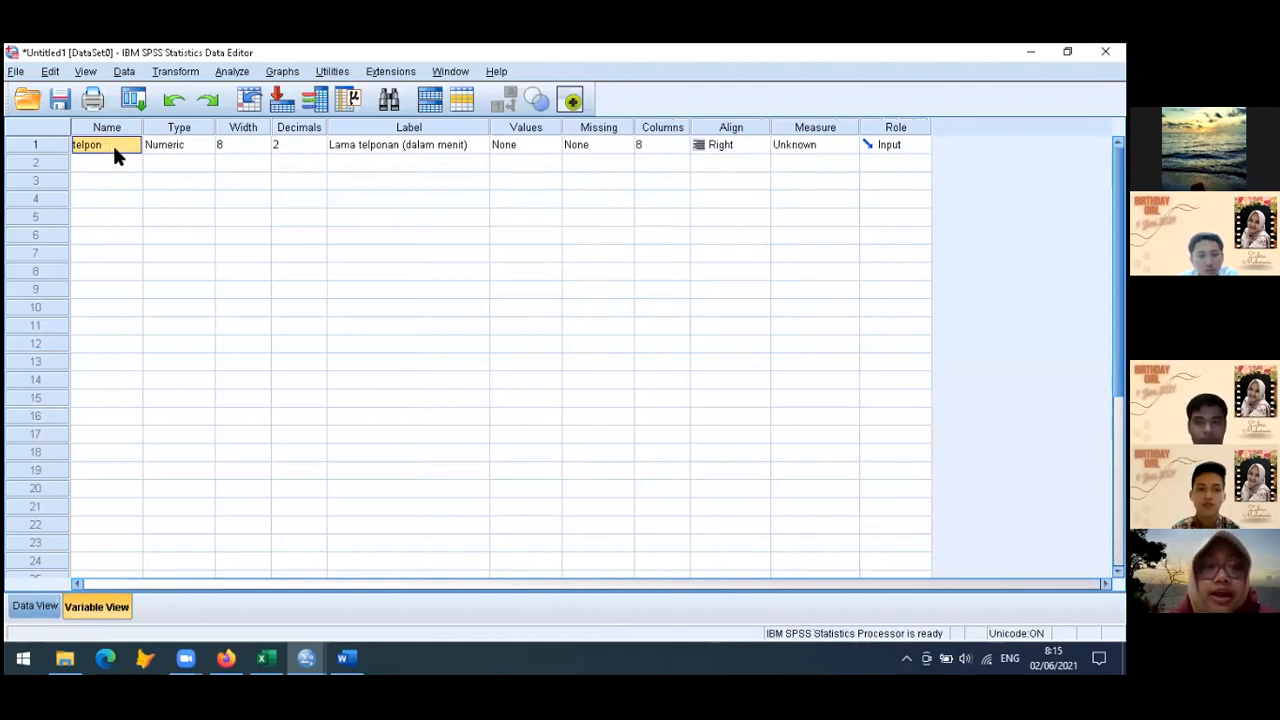
pyautogui.doubleClick(114, 146)
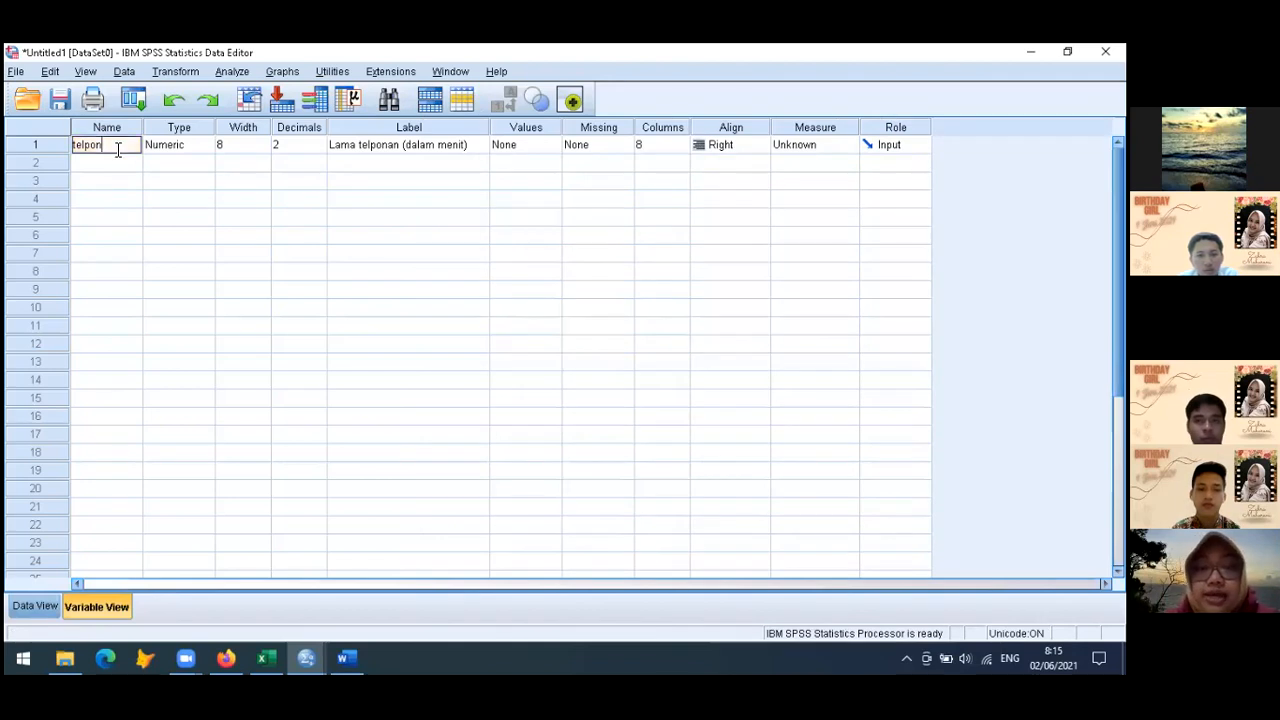
pyautogui.write('_mn')
pyautogui.click(135, 186)
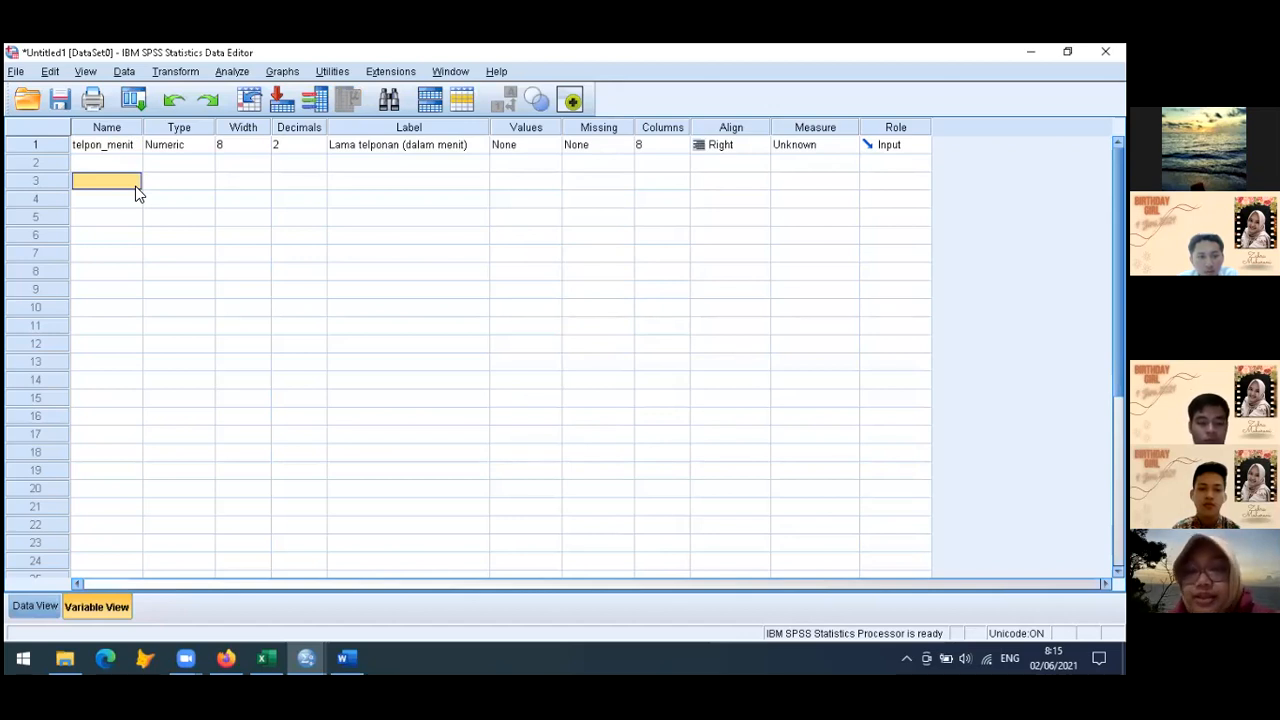
# Switch to the Excel responses workbook and copy all answers under "Mana yang lebih kamu?" from H2 down to the last row
pyautogui.click(42, 606)
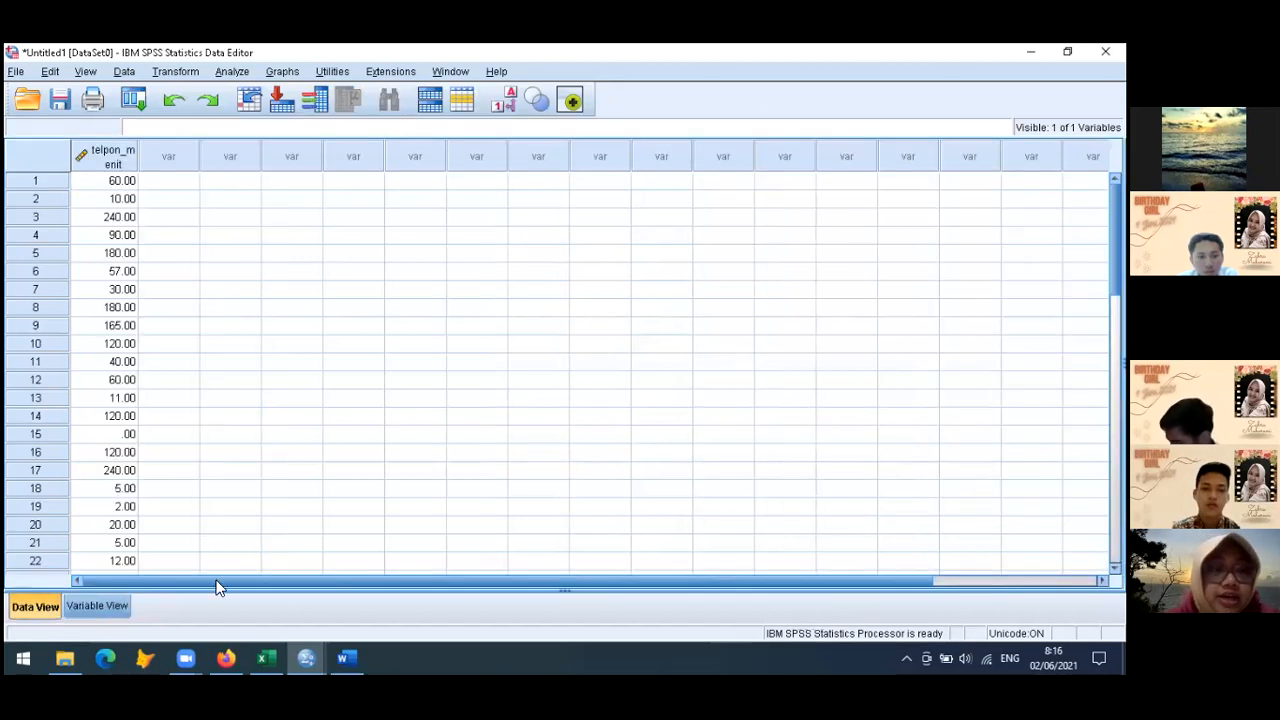
pyautogui.moveTo(260, 657)
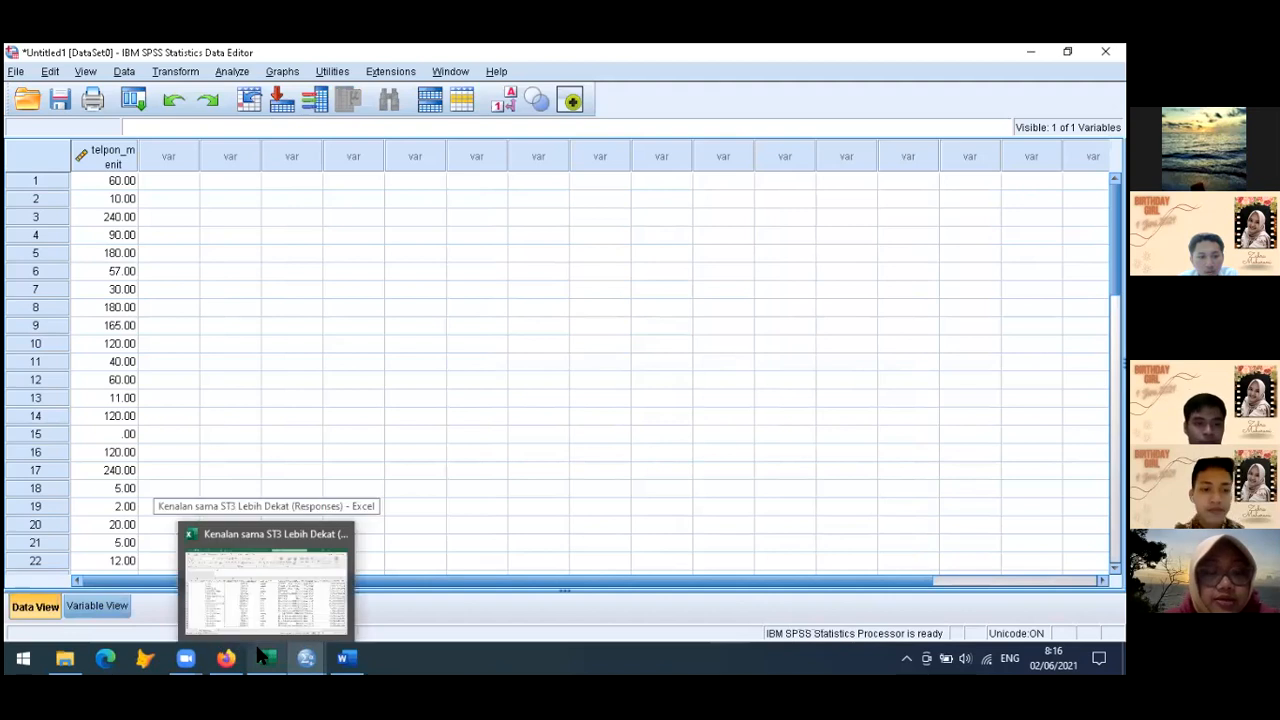
pyautogui.click(274, 589)
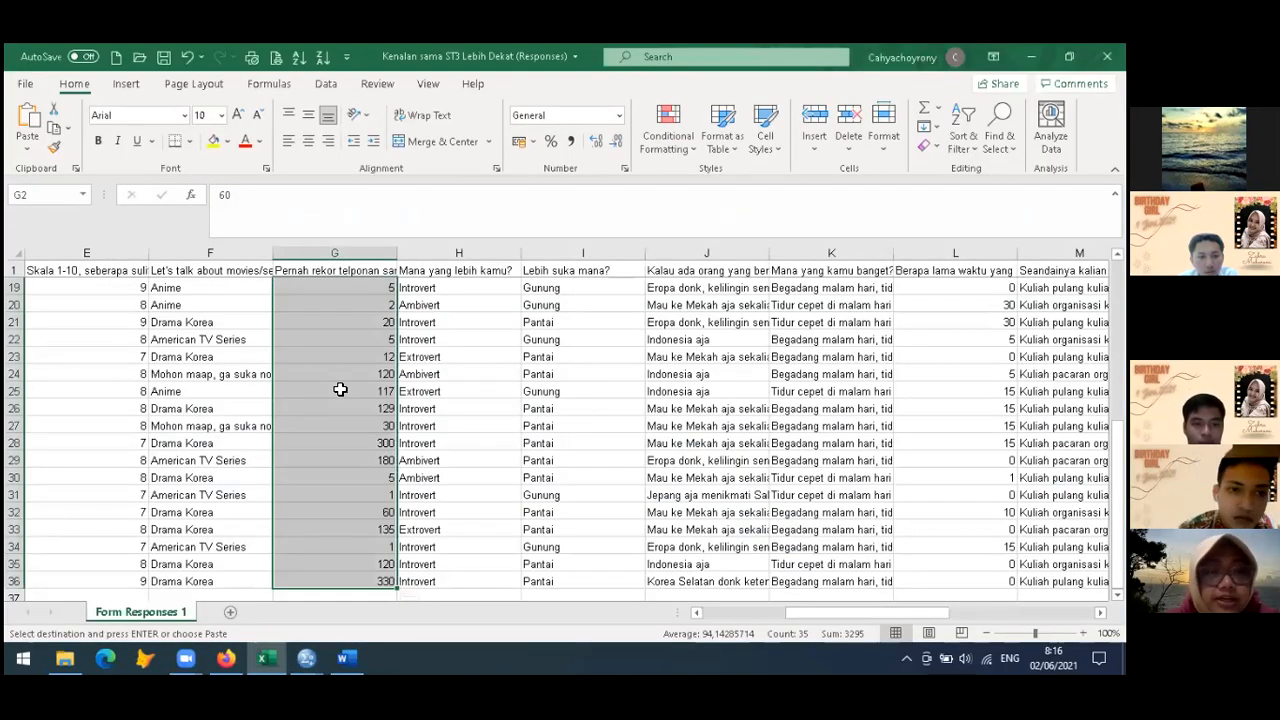
pyautogui.scroll(6, 340, 389)
pyautogui.hscroll(-1, 340, 389)
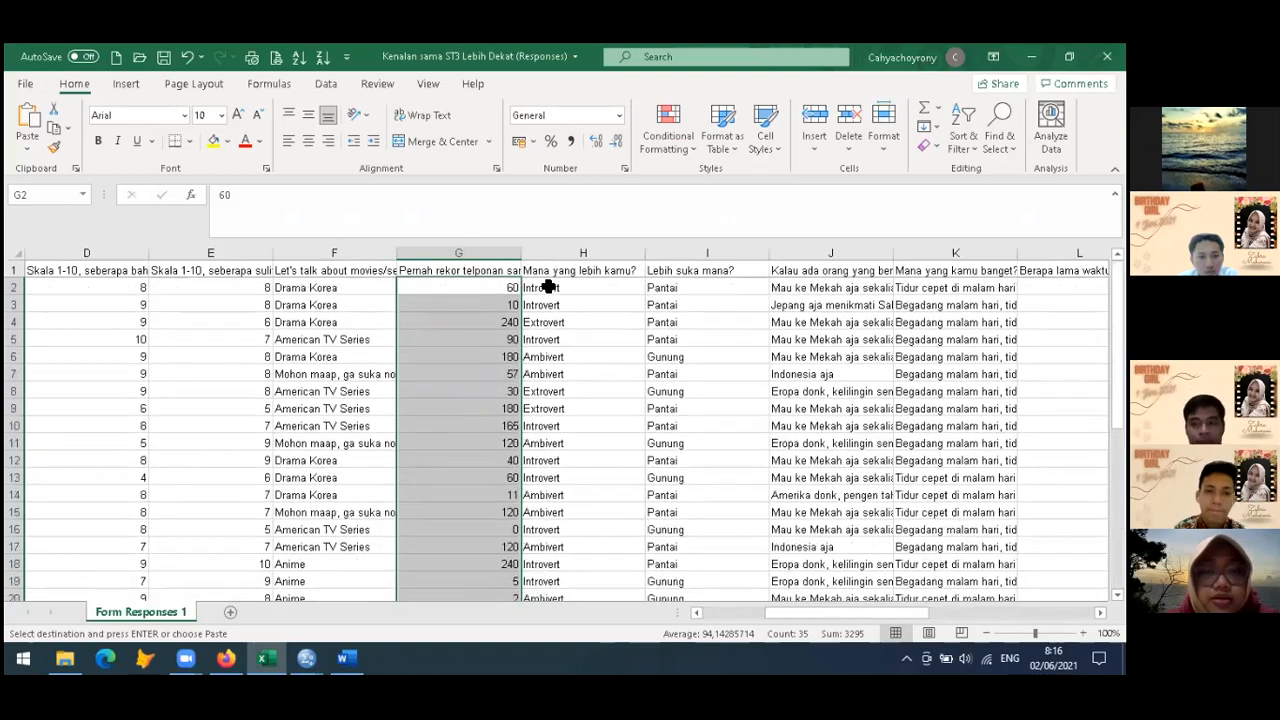
pyautogui.click(548, 287)
pyautogui.hotkey('ctrl', 'shift', 'Down')
pyautogui.hotkey('ctrl', 'c')
# Switch to the SPSS Data Editor and paste the copied answers into the first empty column, starting at row 1
pyautogui.moveTo(320, 652)
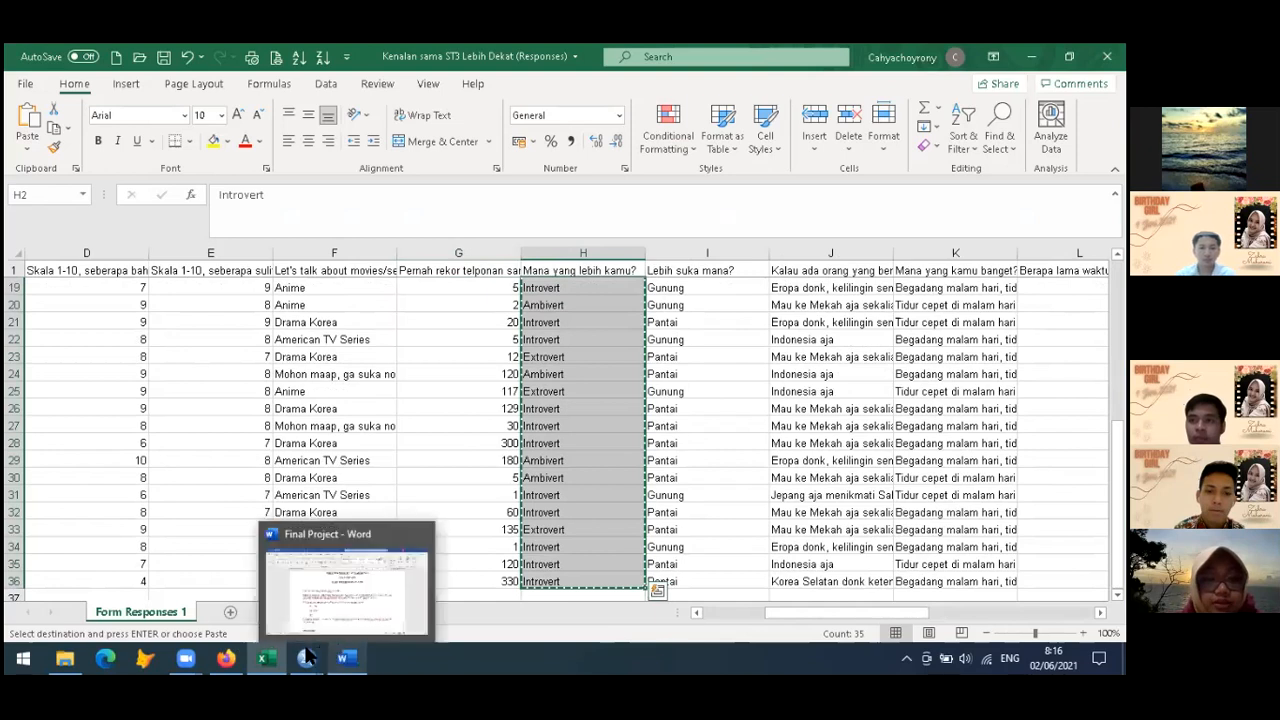
pyautogui.click(203, 573)
pyautogui.click(180, 180)
pyautogui.hotkey('ctrl', 'v')
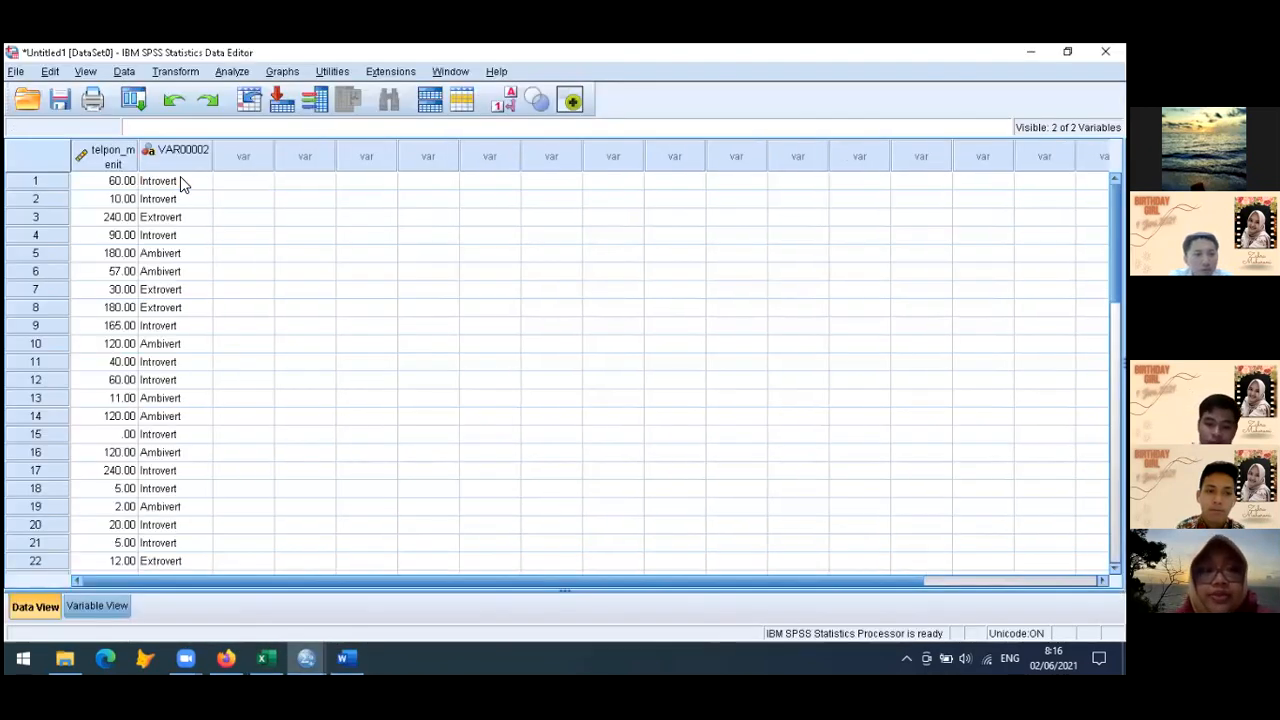
pyautogui.click(172, 218)
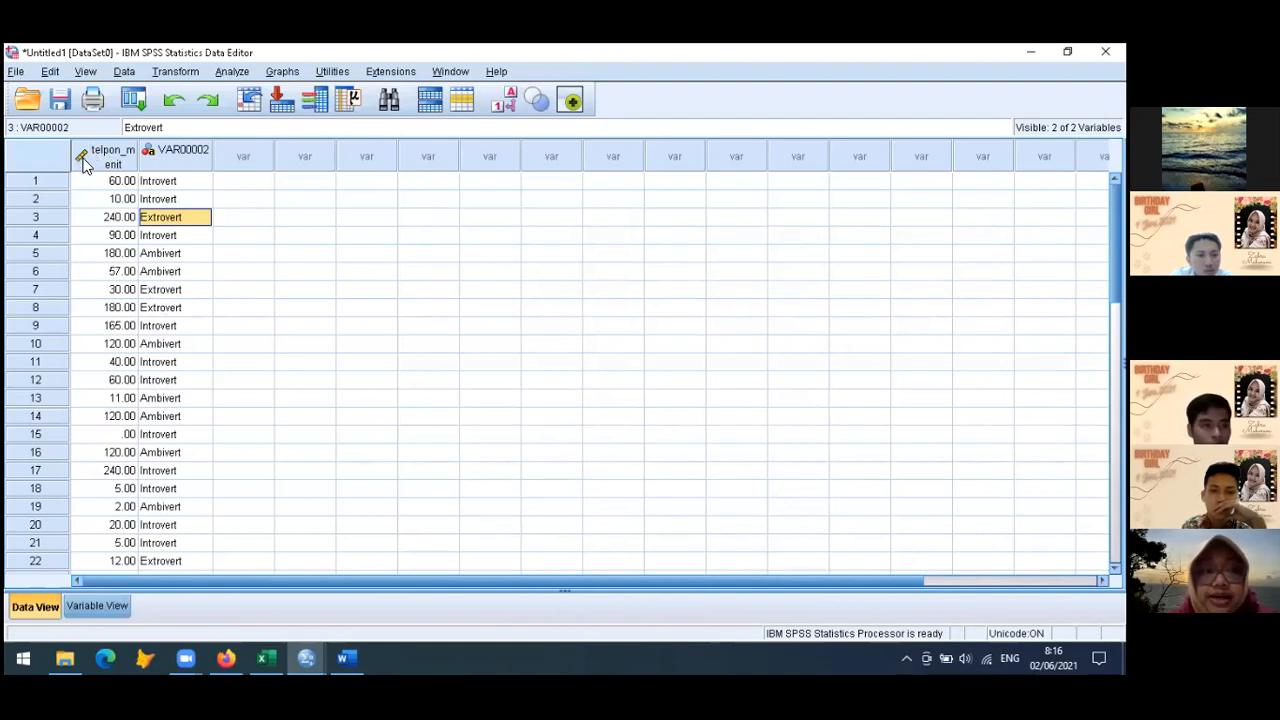
# Set the measurement level of telpon_menit to Scale and check the measurement level of the second variable
pyautogui.click(86, 607)
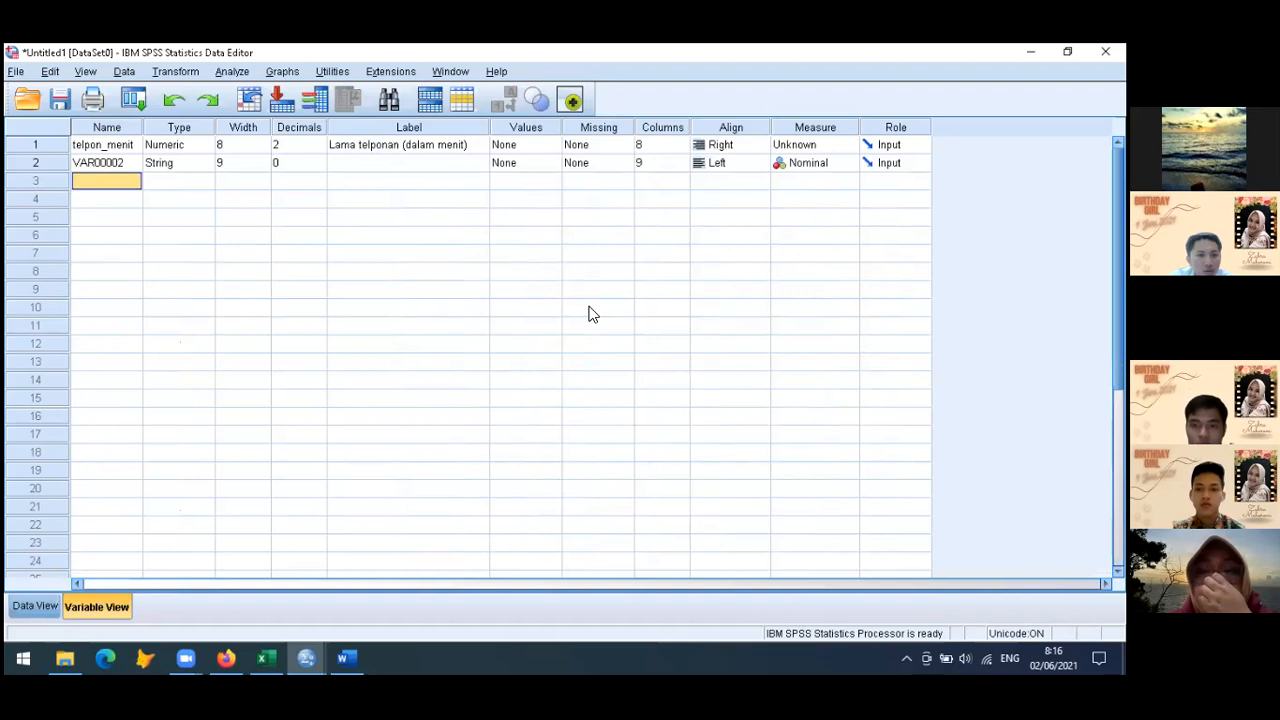
pyautogui.click(830, 145)
pyautogui.click(825, 169)
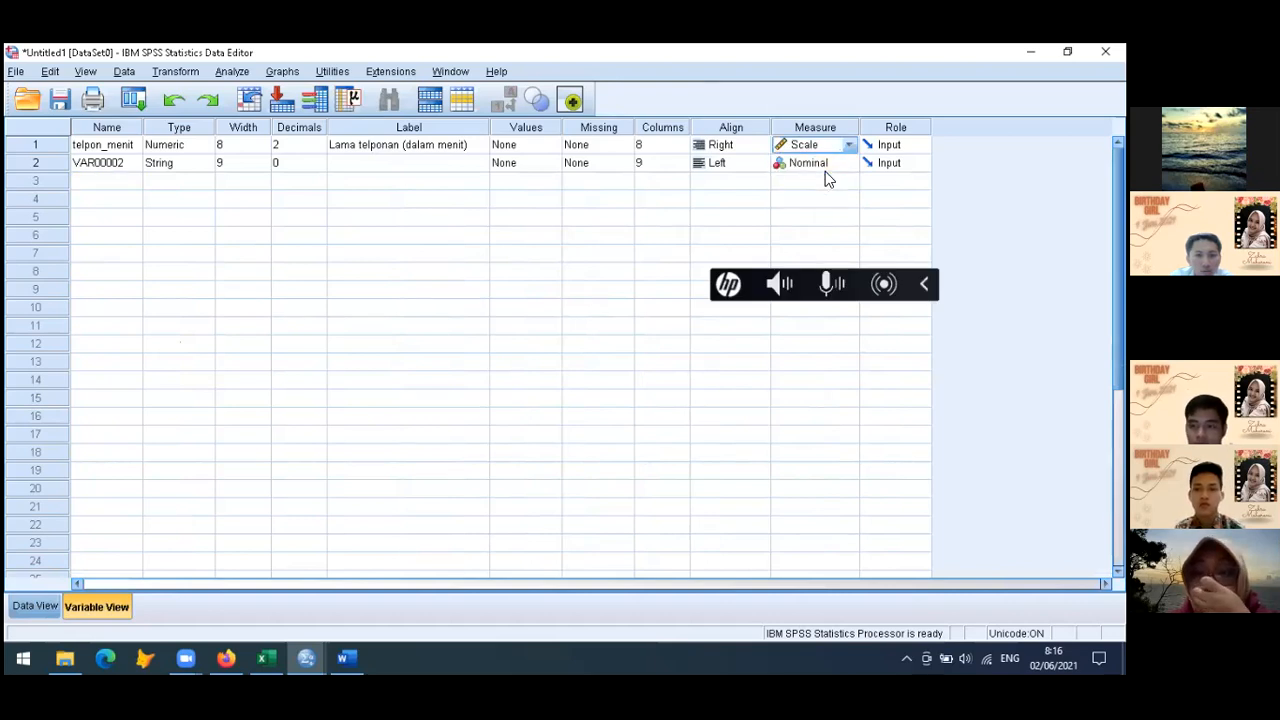
pyautogui.click(676, 230)
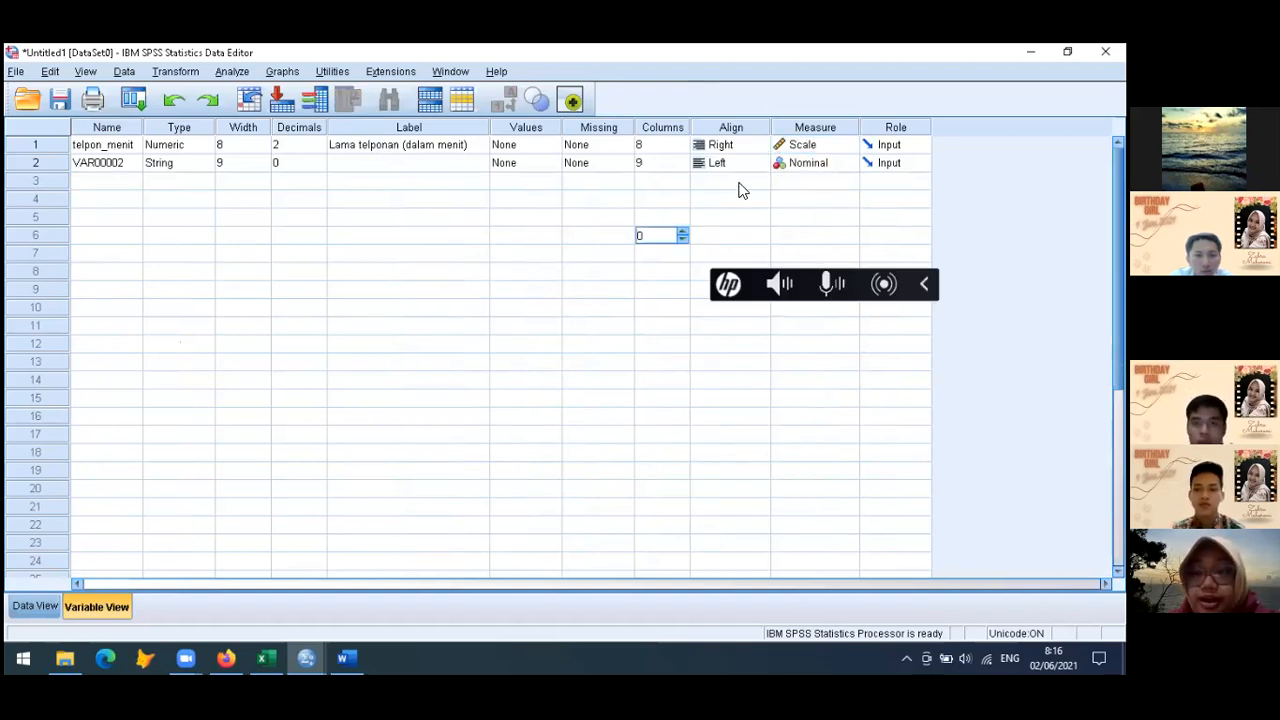
pyautogui.click(806, 166)
pyautogui.click(806, 168)
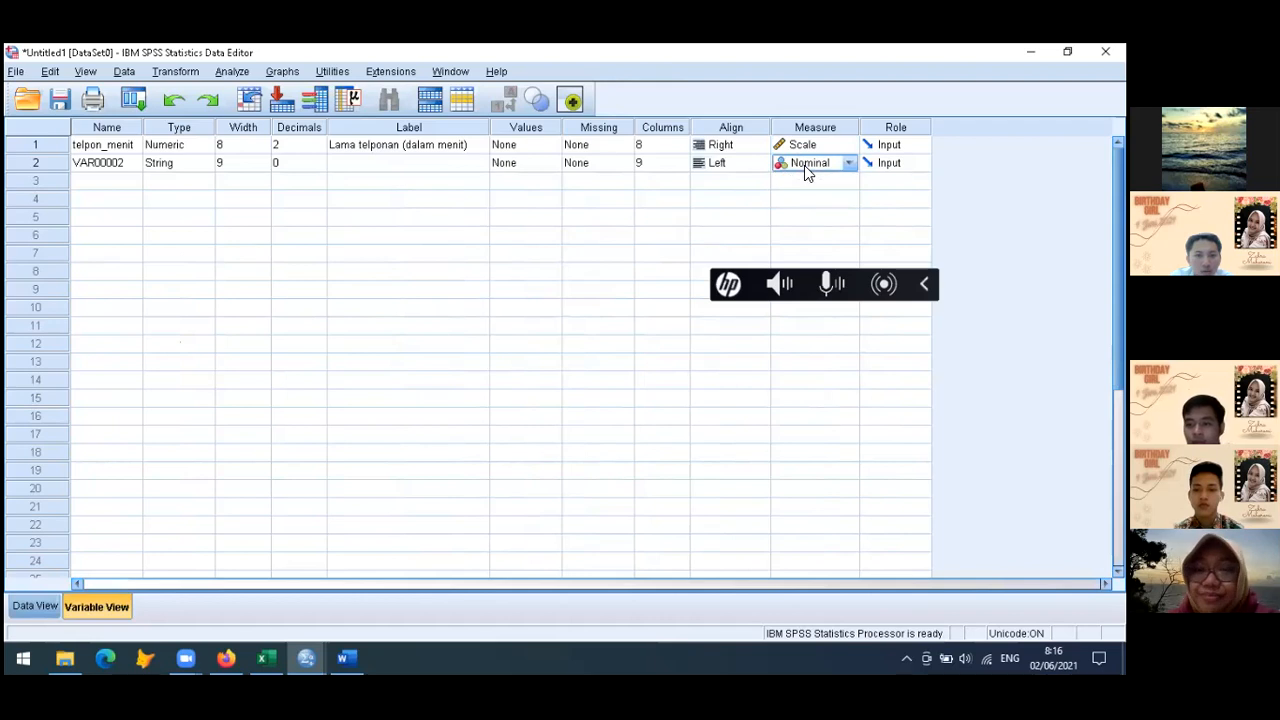
# Name the second variable personality and label it "Tipe personality"
pyautogui.click(32, 606)
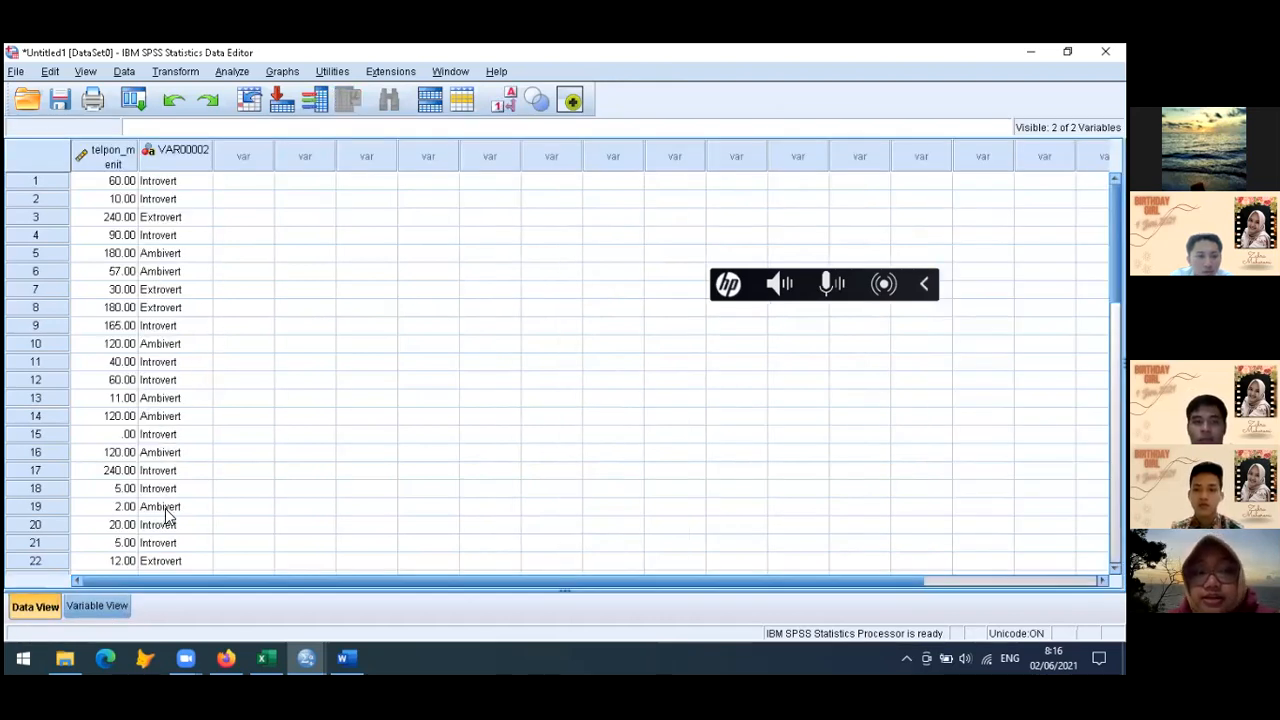
pyautogui.click(96, 606)
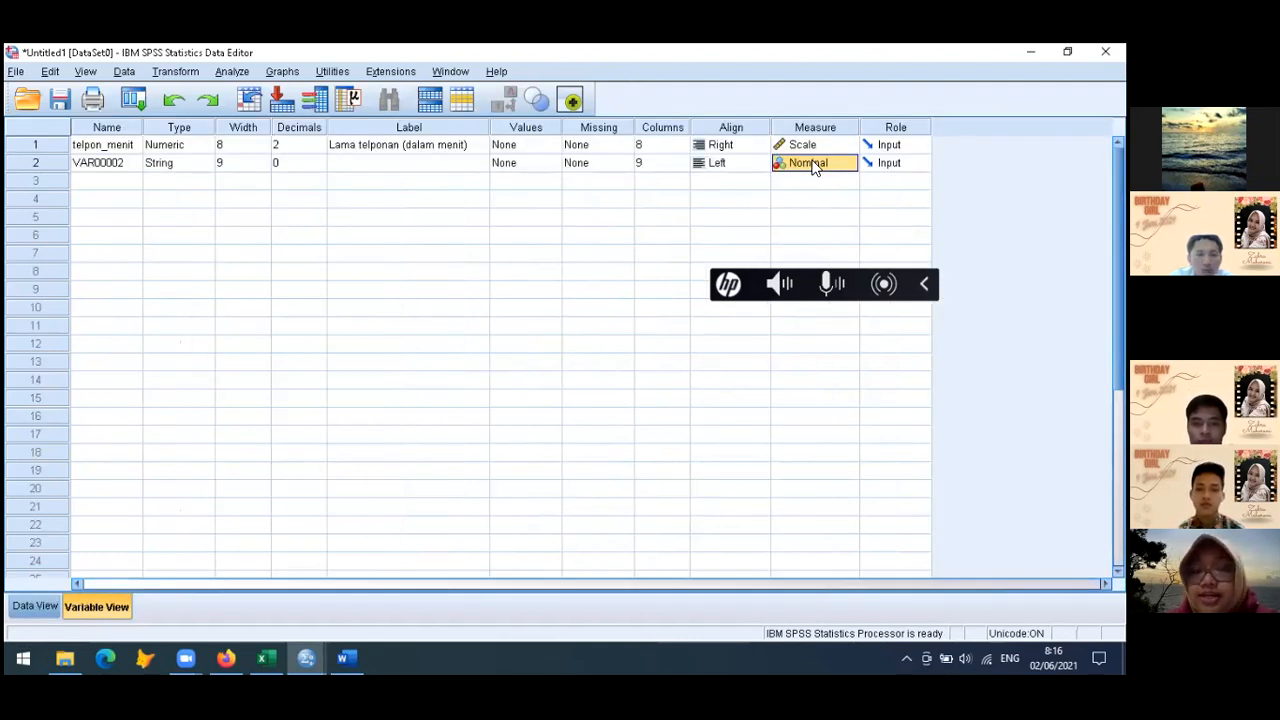
pyautogui.click(108, 163)
pyautogui.write('personality')
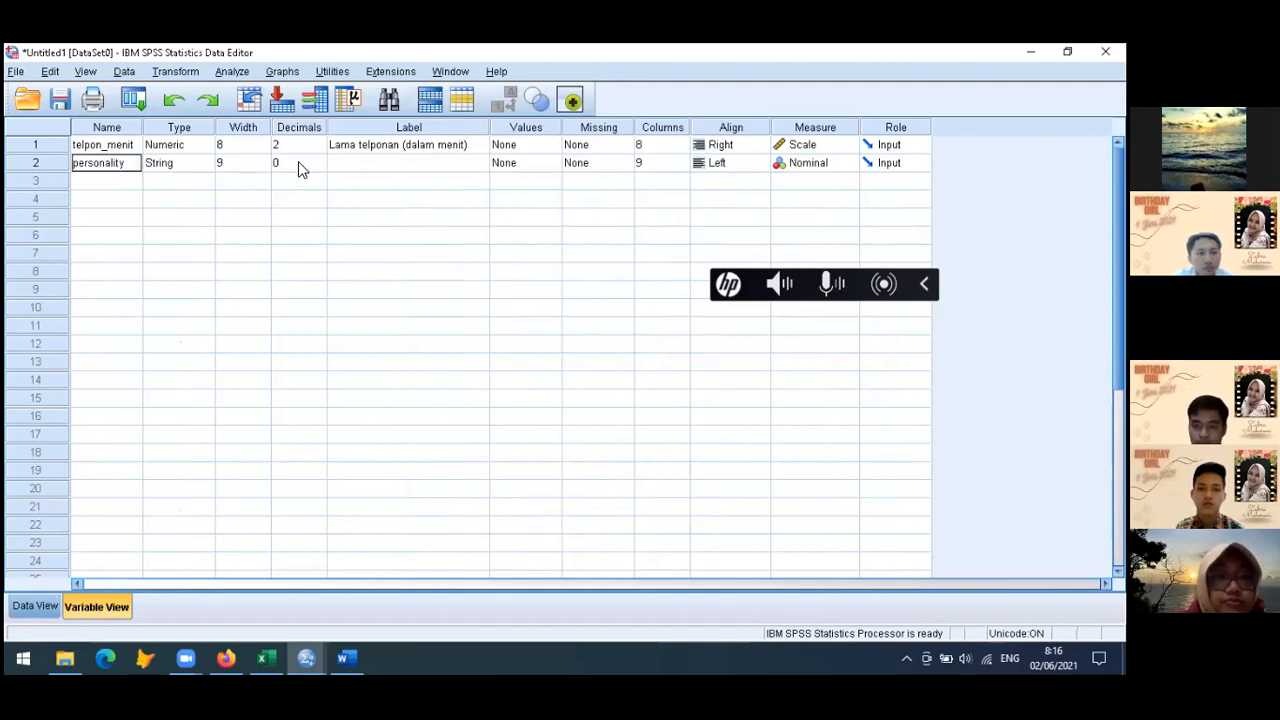
pyautogui.click(380, 163)
pyautogui.write('Tipe personality')
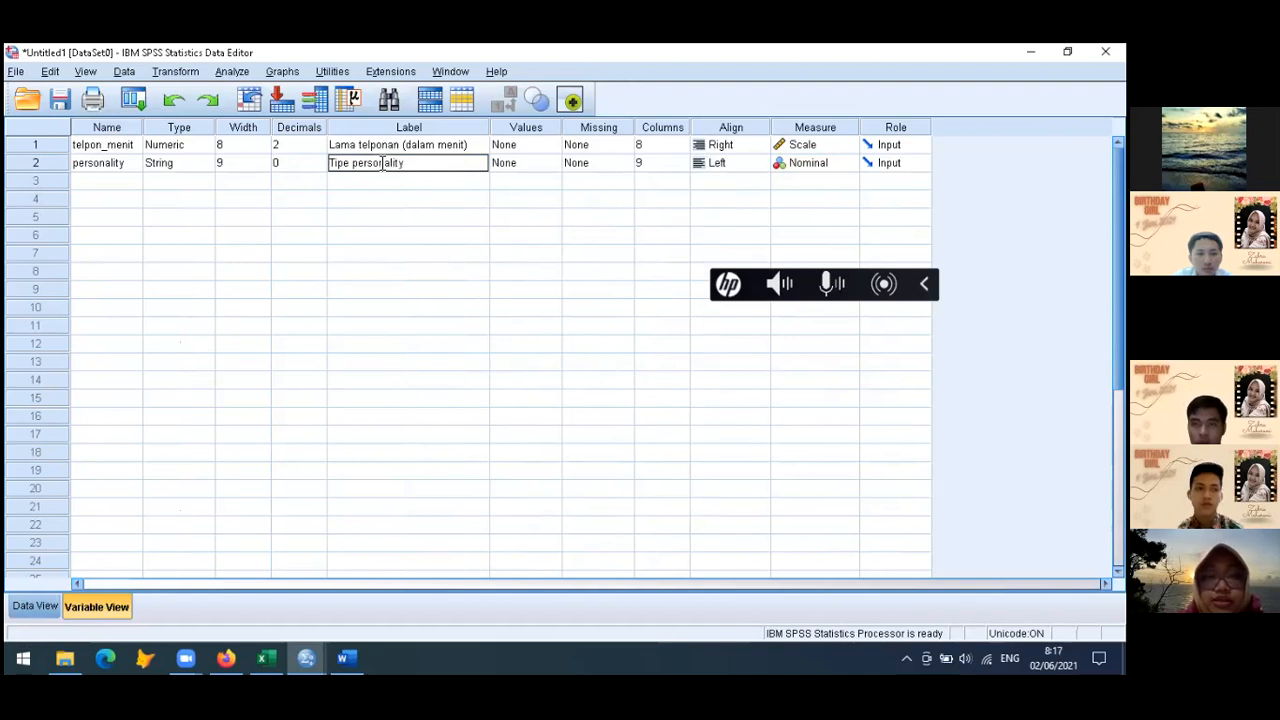
pyautogui.click(114, 182)
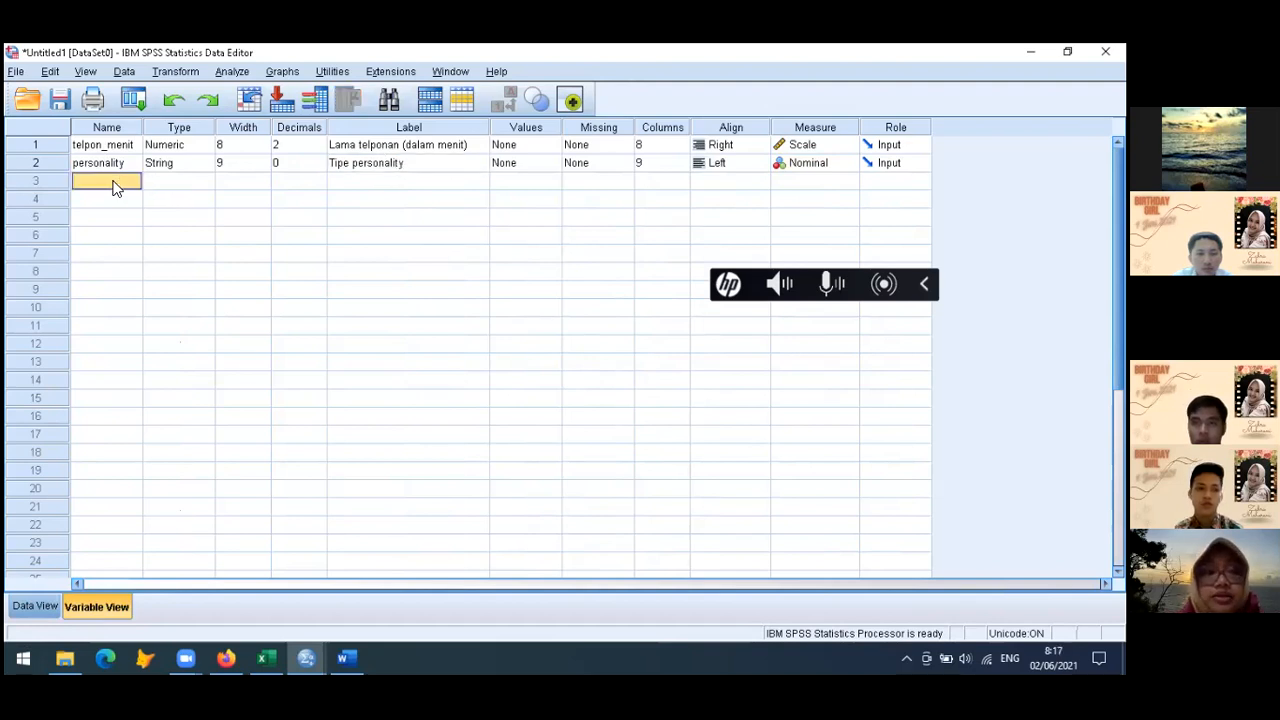
# Switch to the Excel responses workbook and copy all answers under "Jenis kelamin" from O2 down to the last row
pyautogui.click(265, 658)
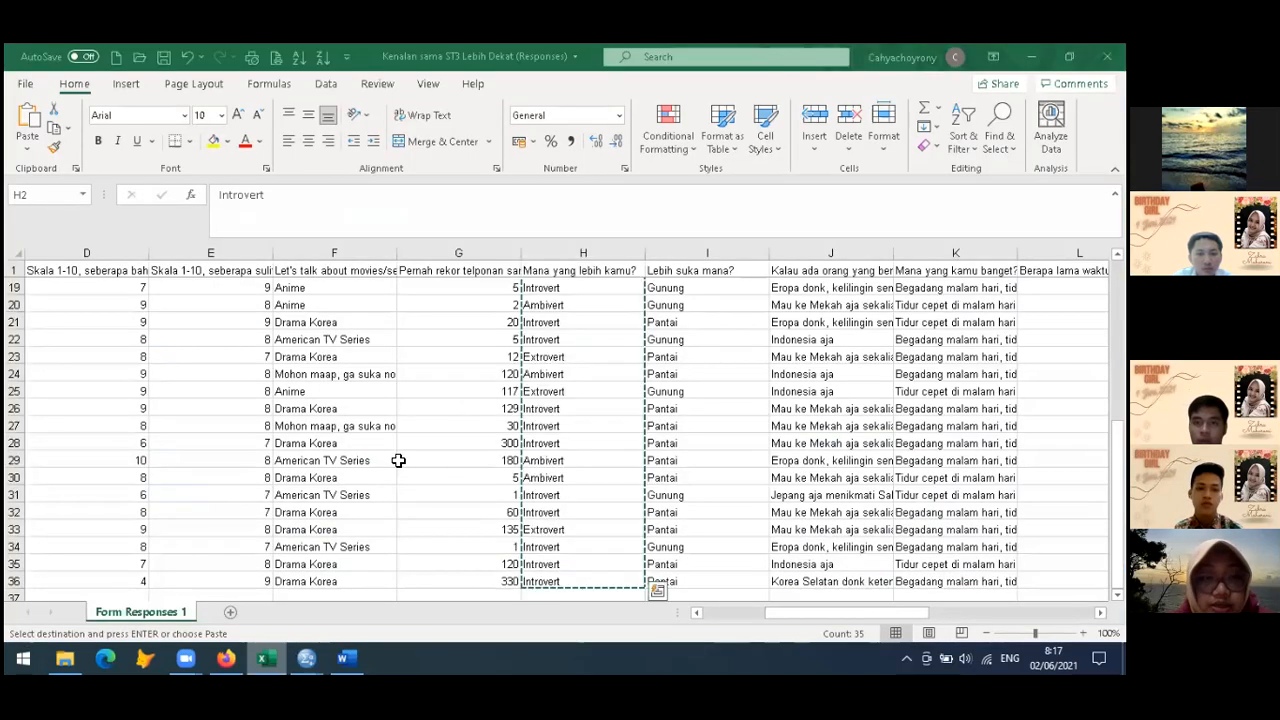
pyautogui.hscroll(3, 464, 411)
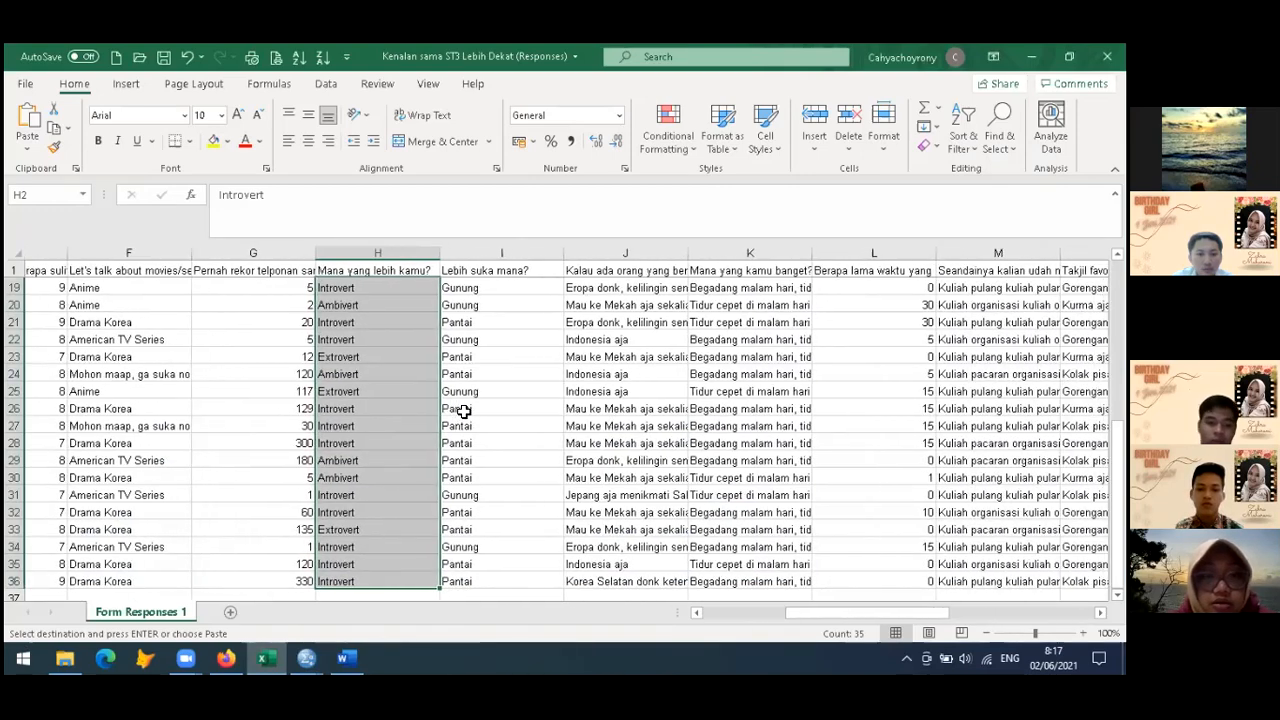
pyautogui.hscroll(5, 464, 411)
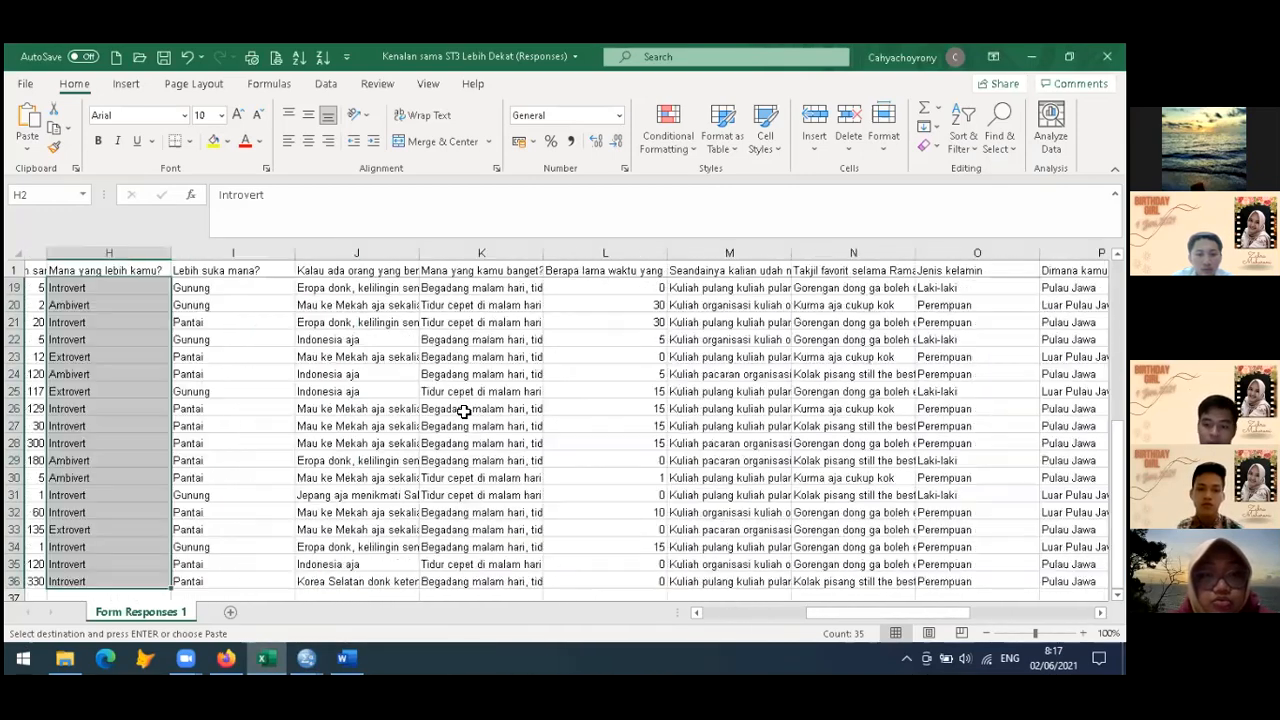
pyautogui.hscroll(2, 464, 411)
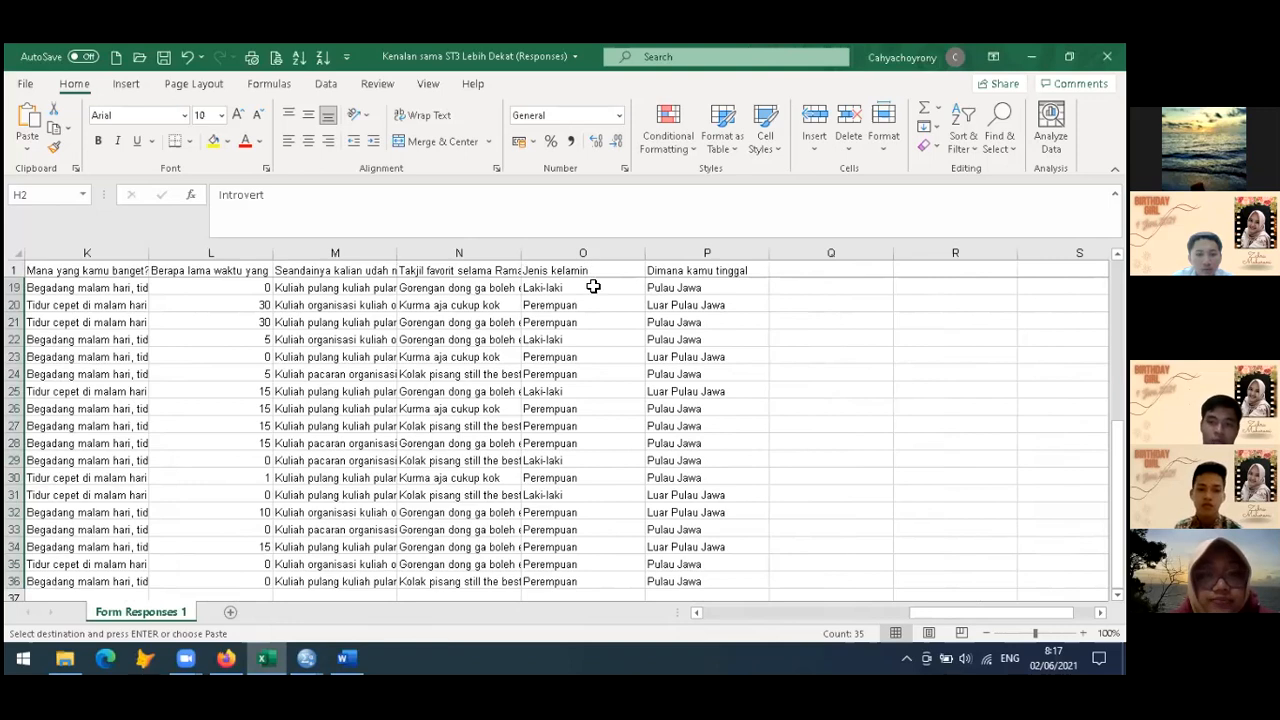
pyautogui.click(593, 287)
pyautogui.scroll(6, 593, 287)
pyautogui.click(593, 287)
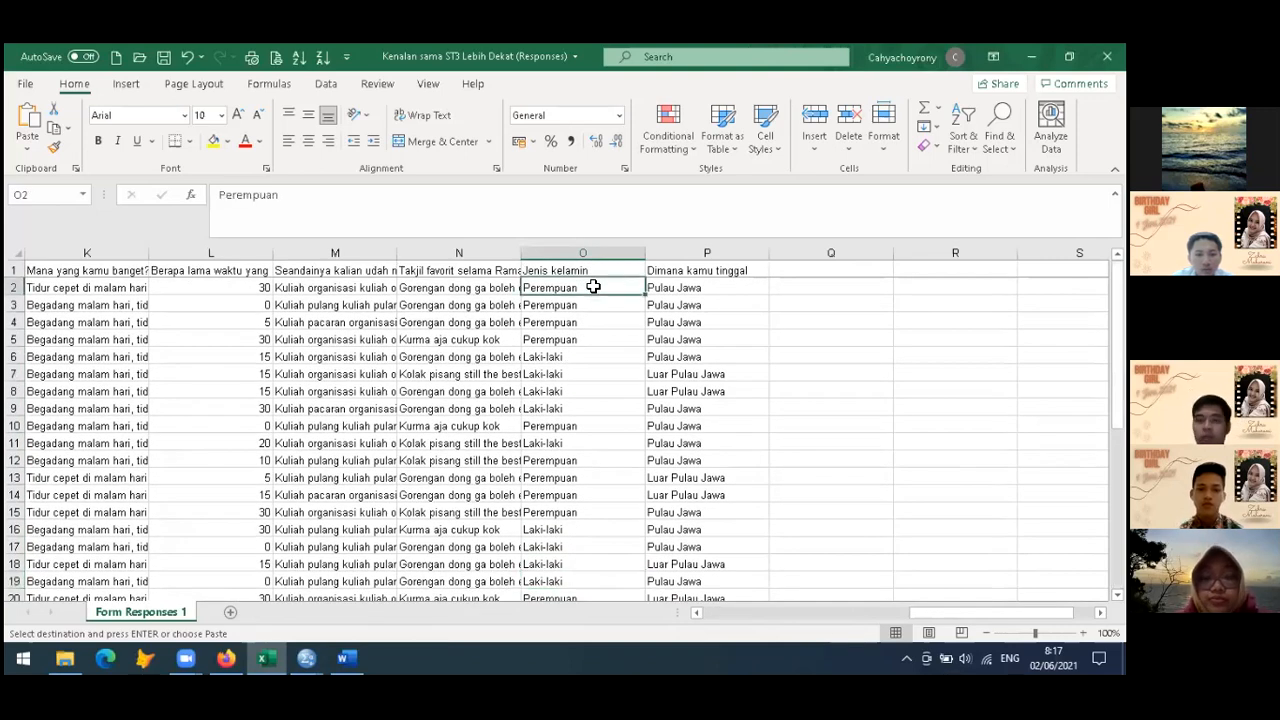
pyautogui.hotkey('ctrl', 'shift', 'Down')
pyautogui.hotkey('ctrl', 'c')
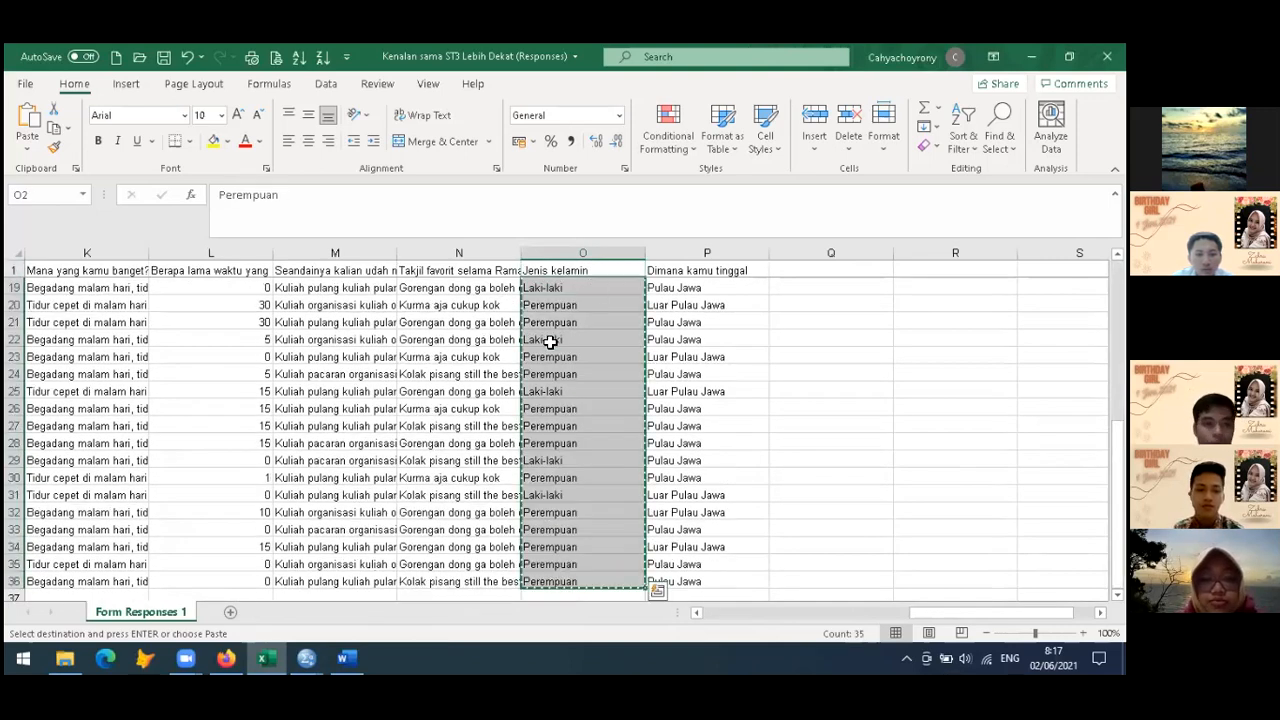
# Switch to the SPSS Data Editor and paste the copied gender answers into the column after personality, starting at row 1
pyautogui.click(308, 657)
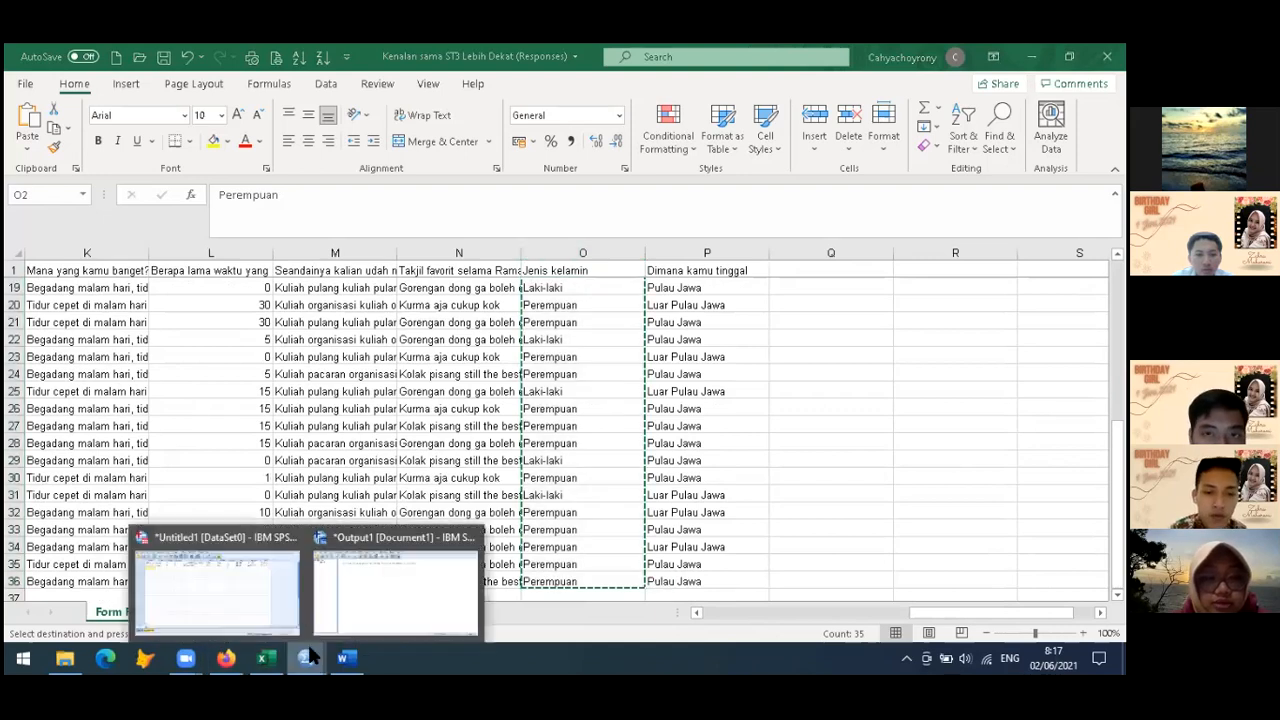
pyautogui.click(251, 603)
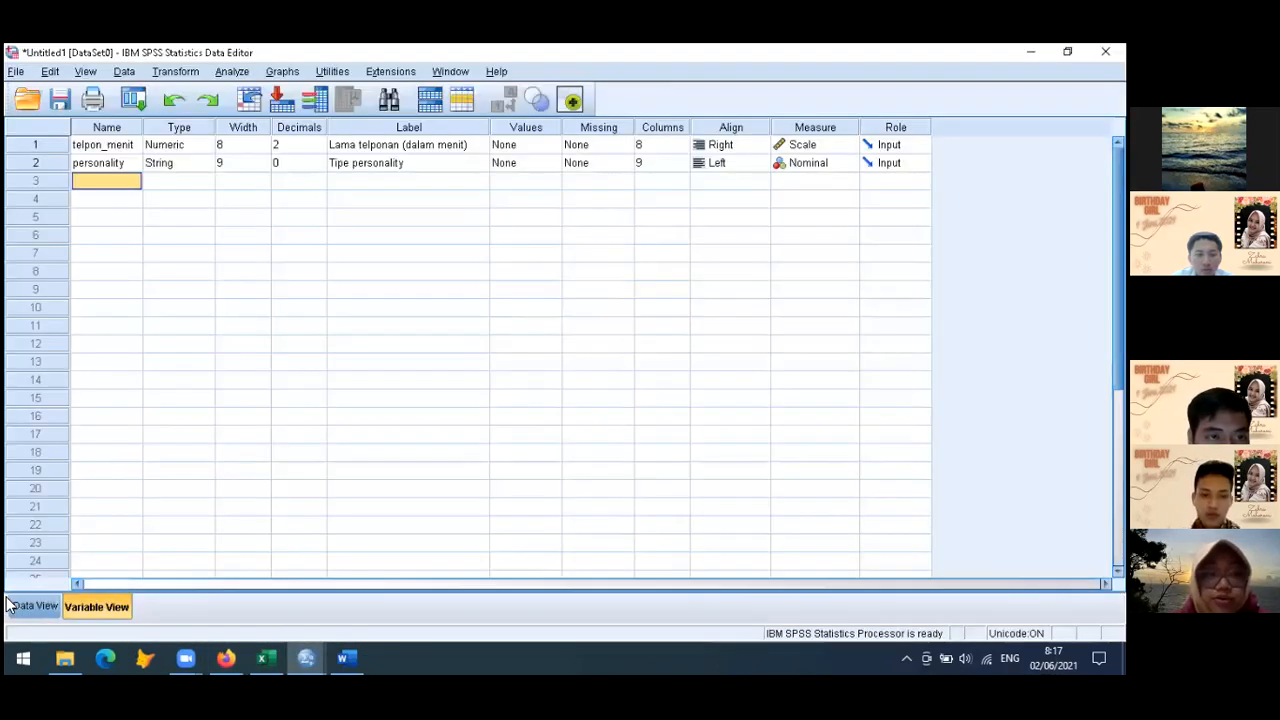
pyautogui.click(12, 605)
pyautogui.hotkey('ctrl', 'v')
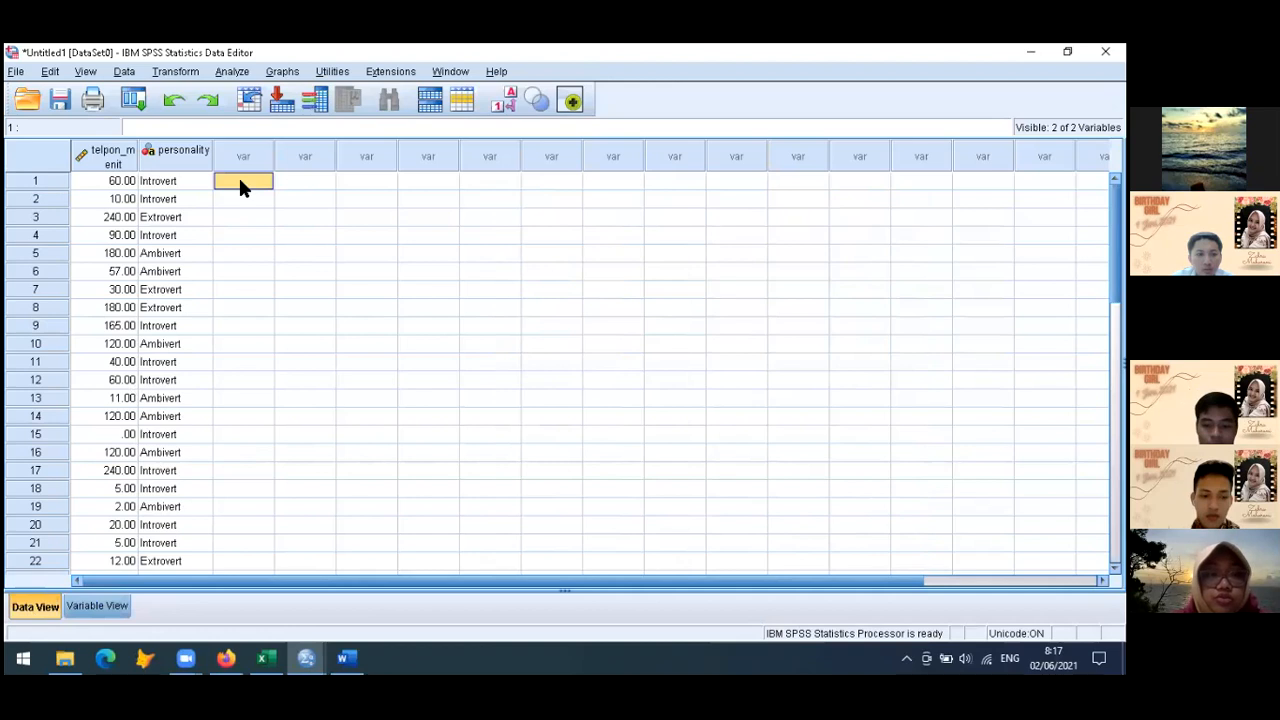
pyautogui.hotkey('ctrl', 'v')
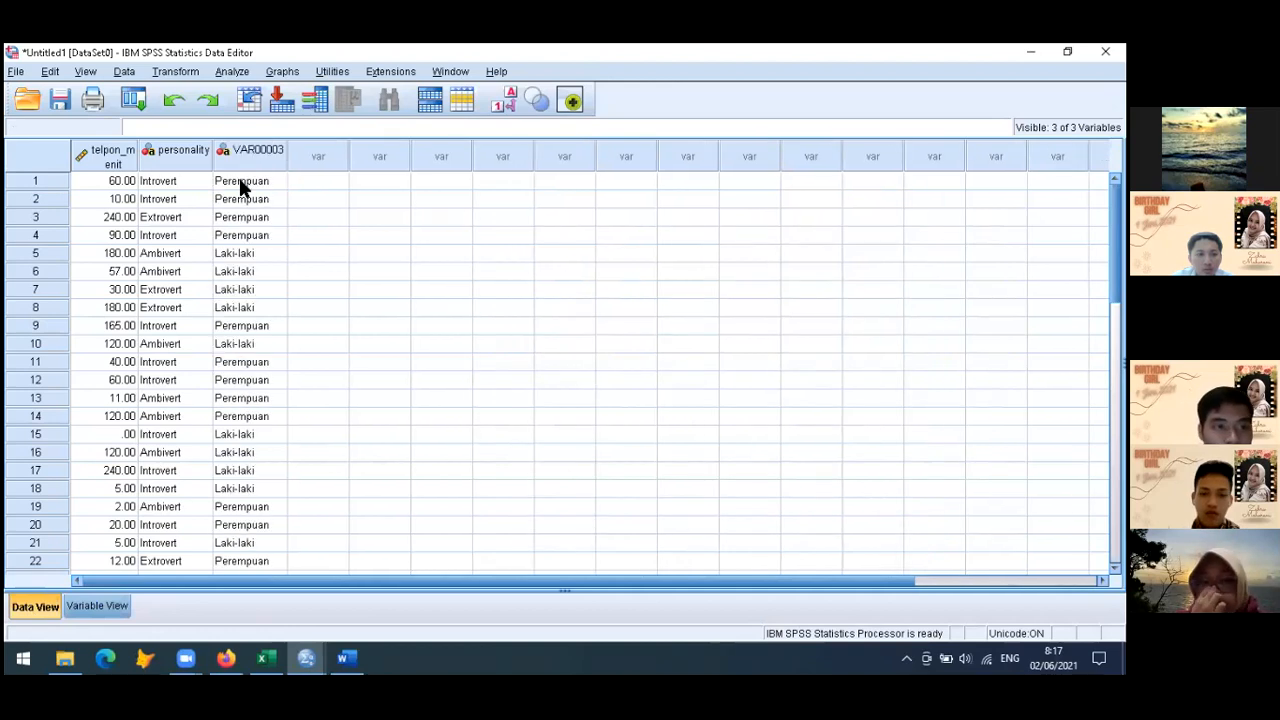
# Name the third variable gender and label it "Jenis kelamin"
pyautogui.click(93, 606)
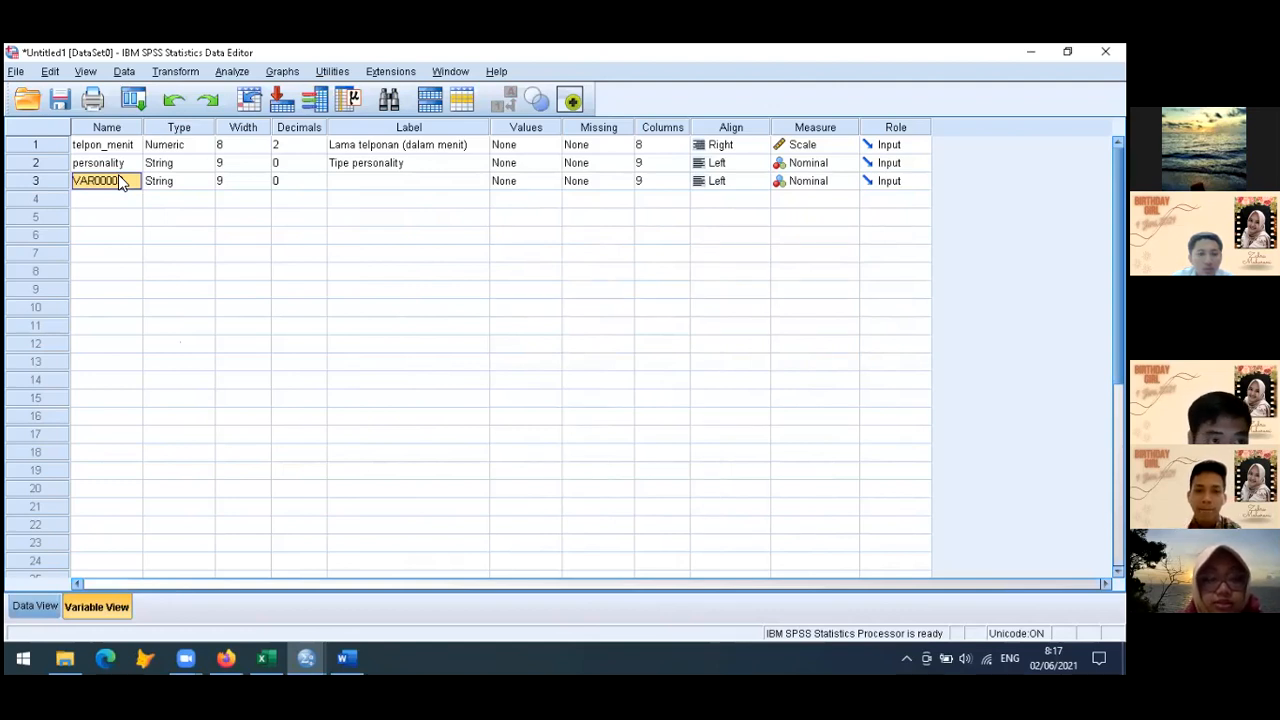
pyautogui.write('gender')
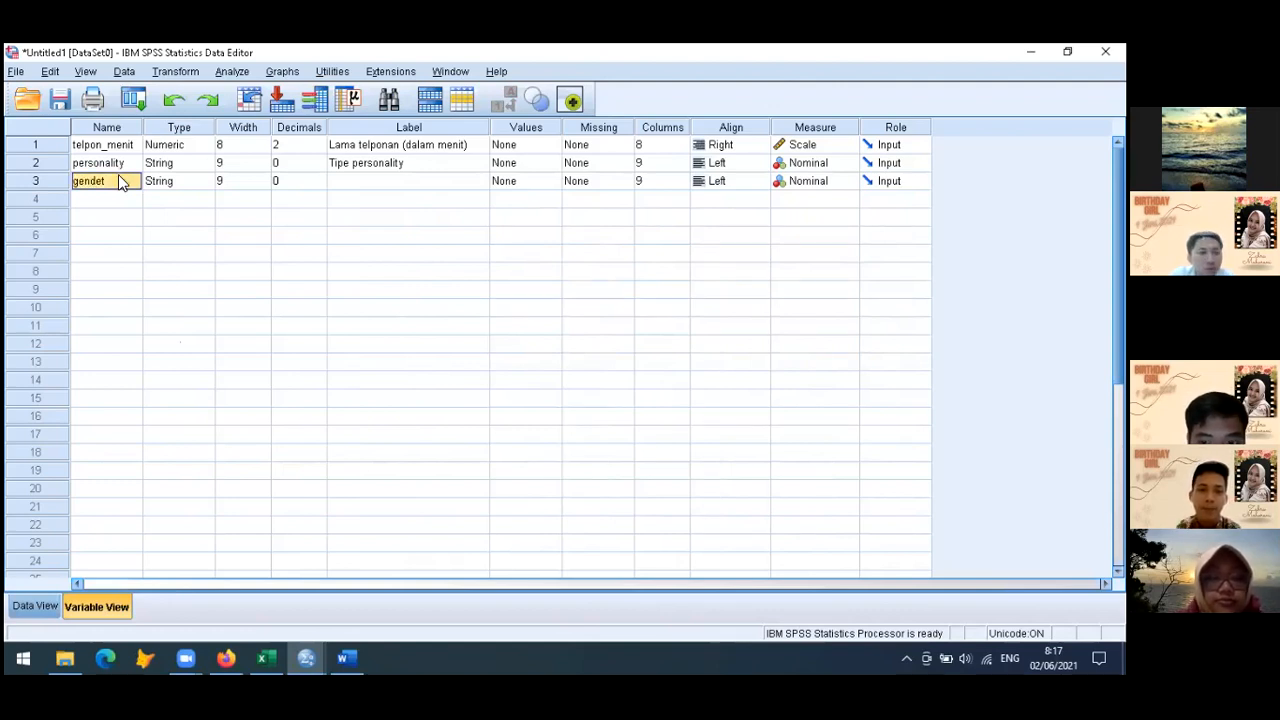
pyautogui.doubleClick(118, 181)
pyautogui.press('BackSpace')
pyautogui.press('BackSpace')
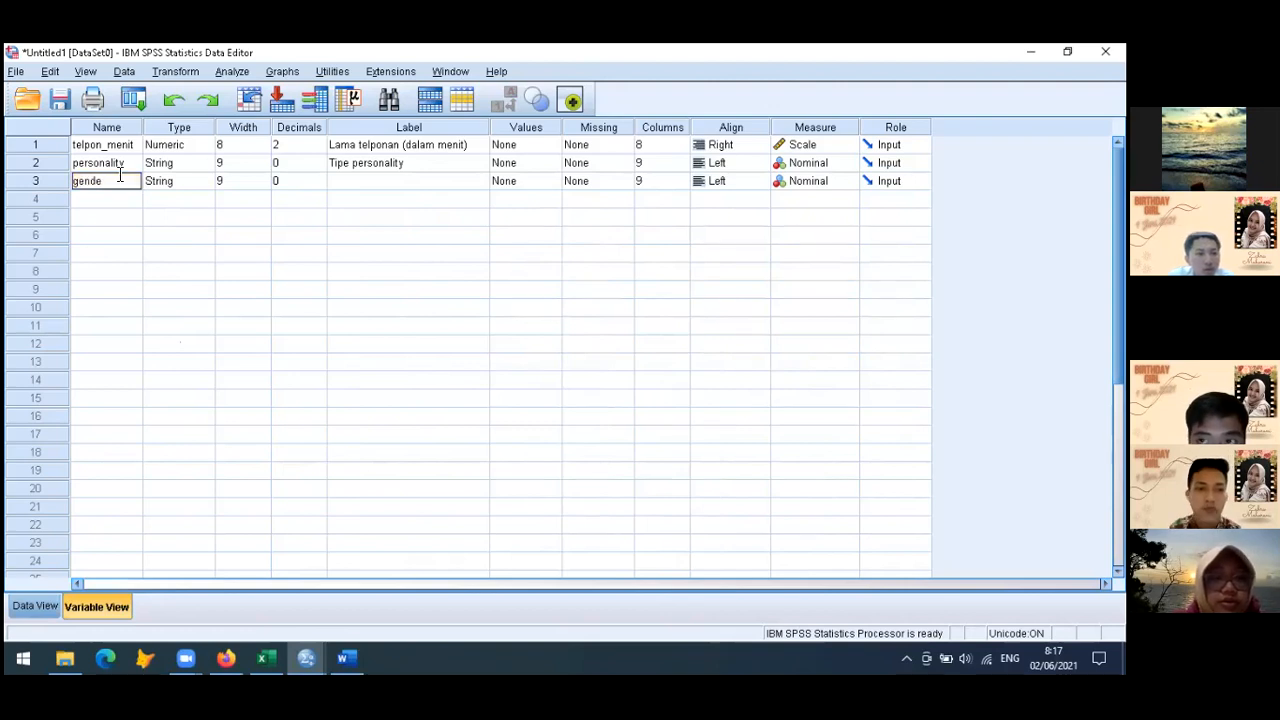
pyautogui.press('Tab')
pyautogui.press('Tab')
pyautogui.press('Tab')
pyautogui.press('Tab')
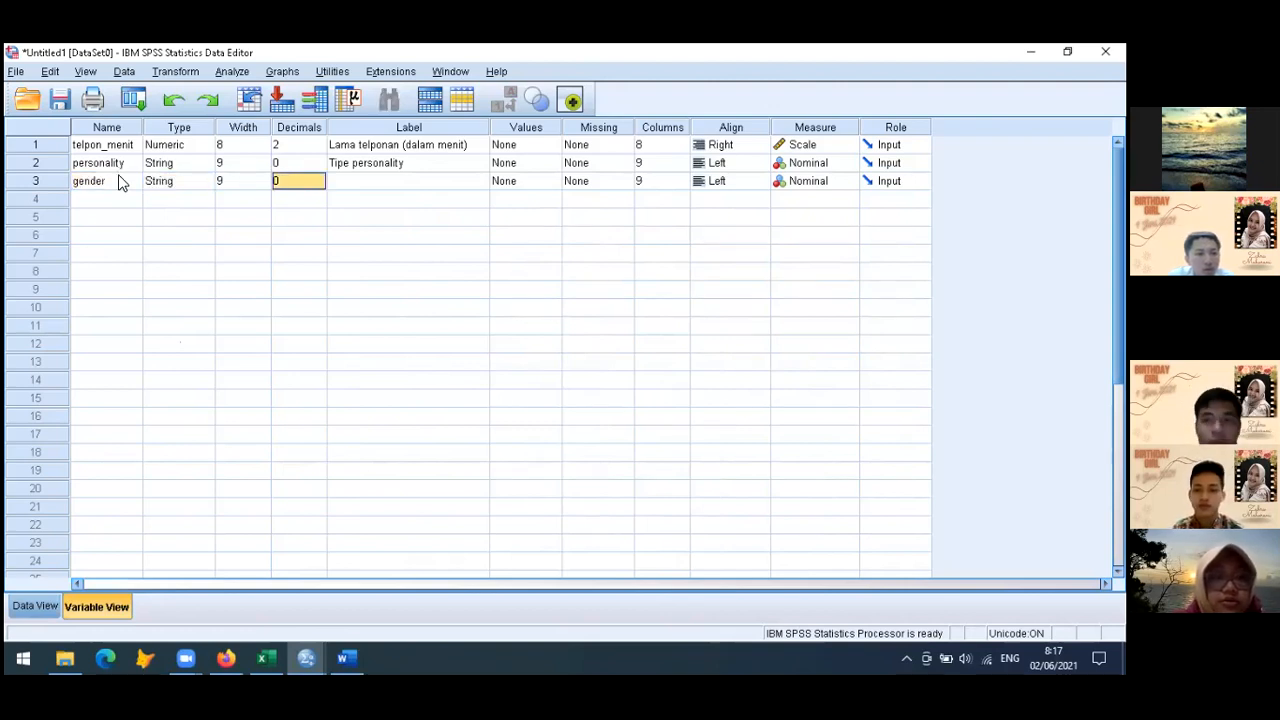
pyautogui.write('Jenis kelamin')
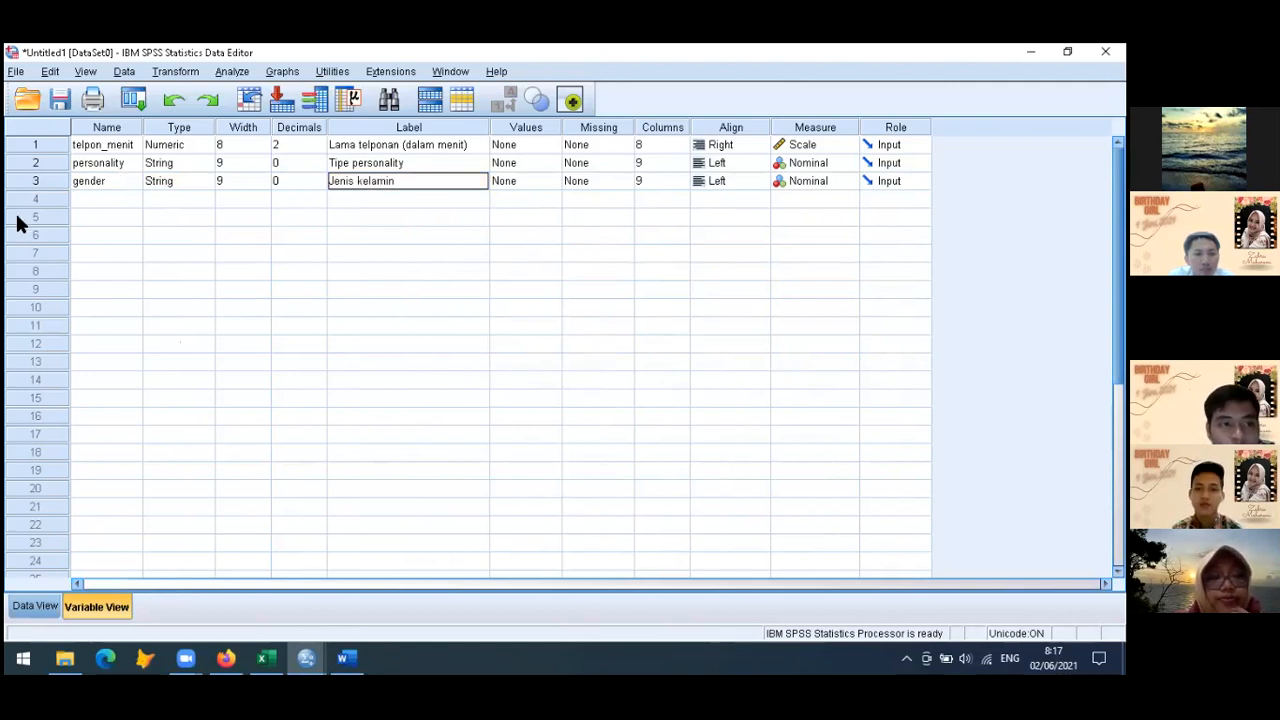
pyautogui.click(116, 205)
# Switch to the Excel responses workbook and copy all answers under "Skala 1-10, seberapa bahagia kamu saat ini?" from D2 down to the last row
pyautogui.click(41, 610)
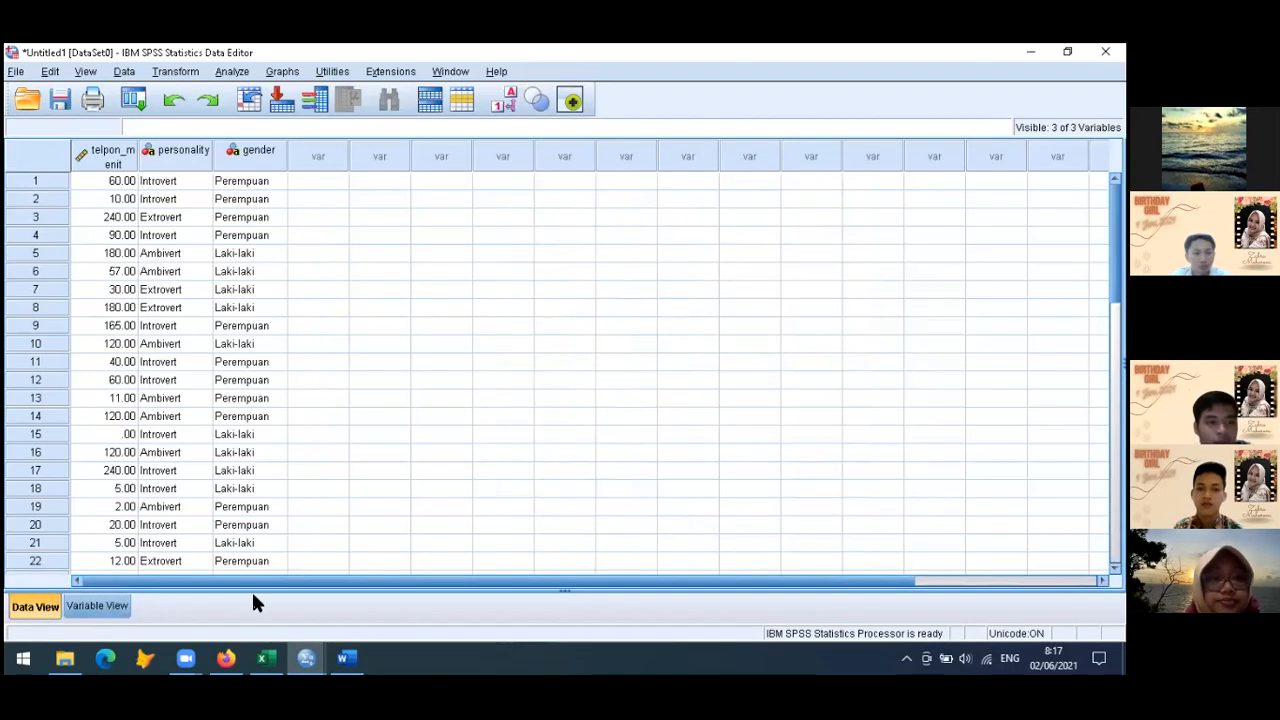
pyautogui.click(264, 656)
pyautogui.hscroll(-5, 383, 453)
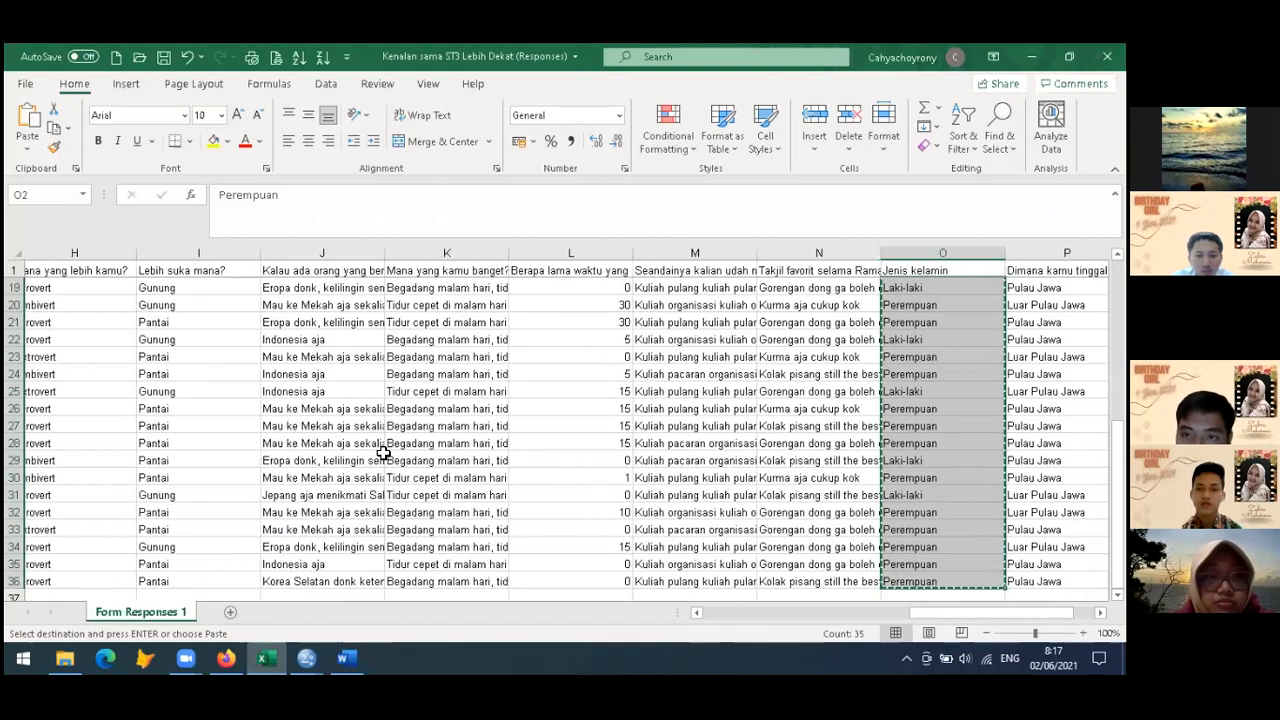
pyautogui.hscroll(-4, 383, 453)
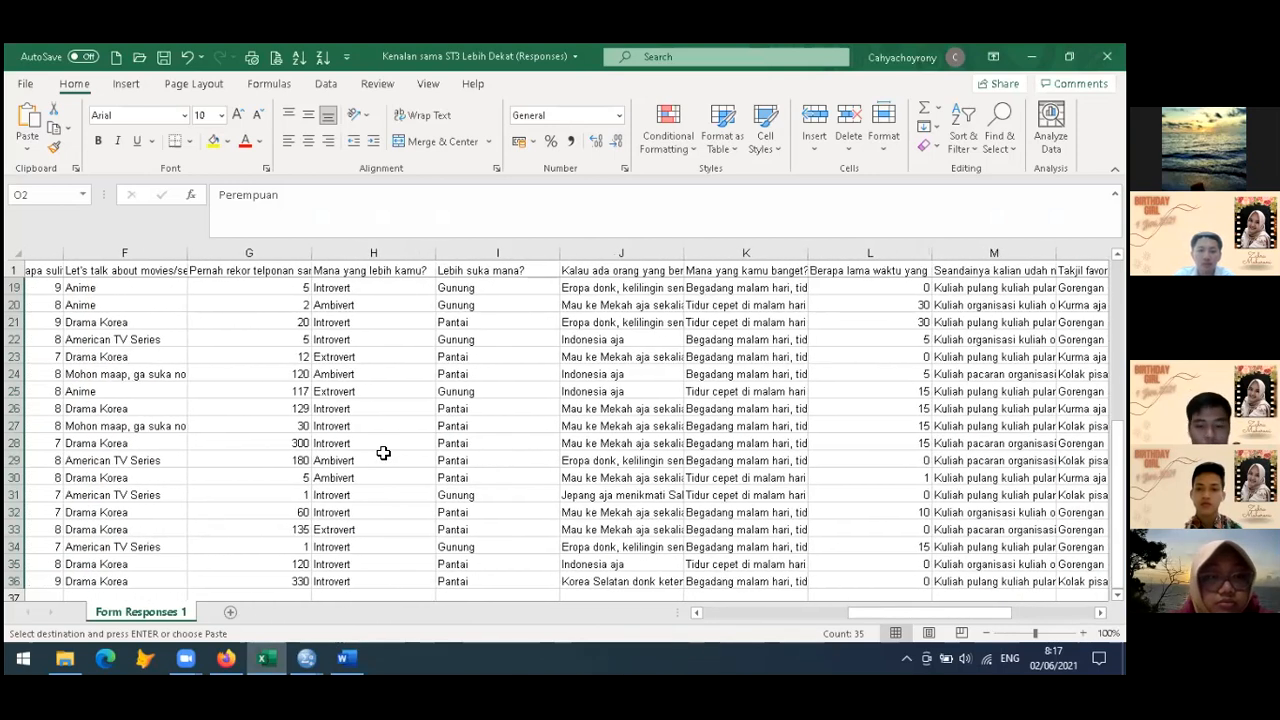
pyautogui.hscroll(-2, 383, 453)
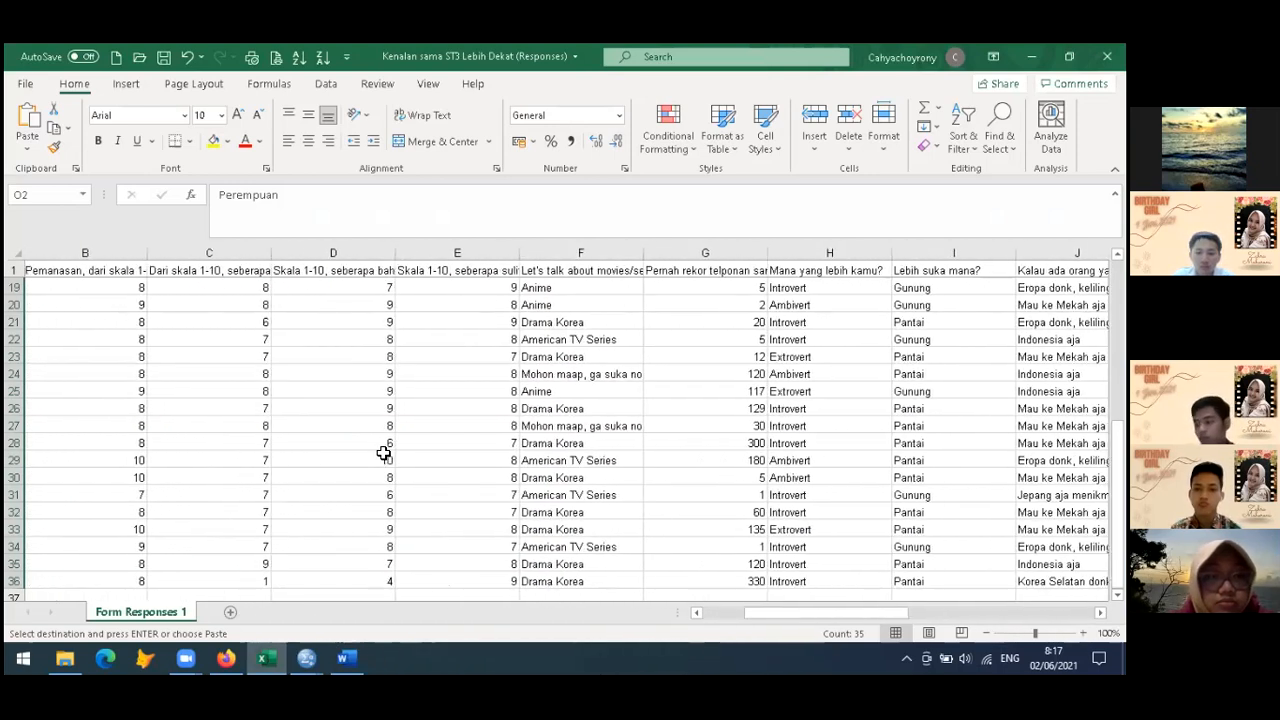
pyautogui.click(320, 272)
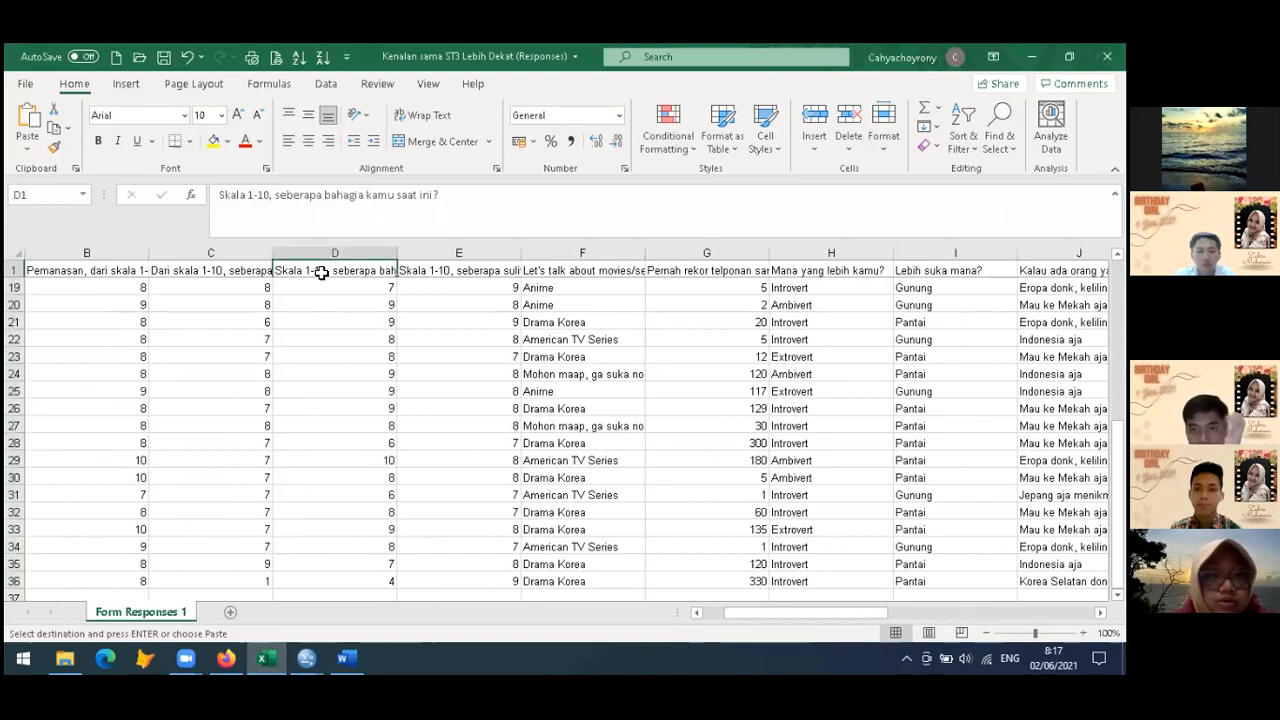
pyautogui.press('Down')
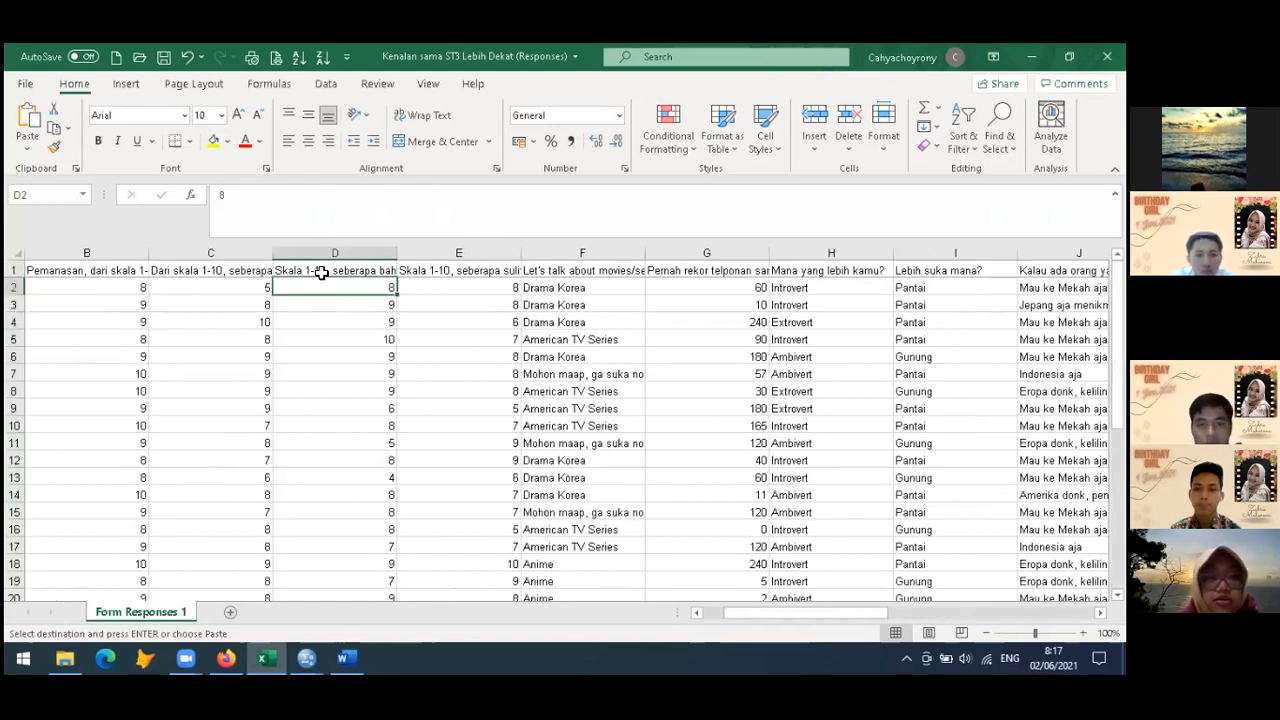
pyautogui.hotkey('ctrl', 'shift', 'Down')
pyautogui.hotkey('ctrl', 'c')
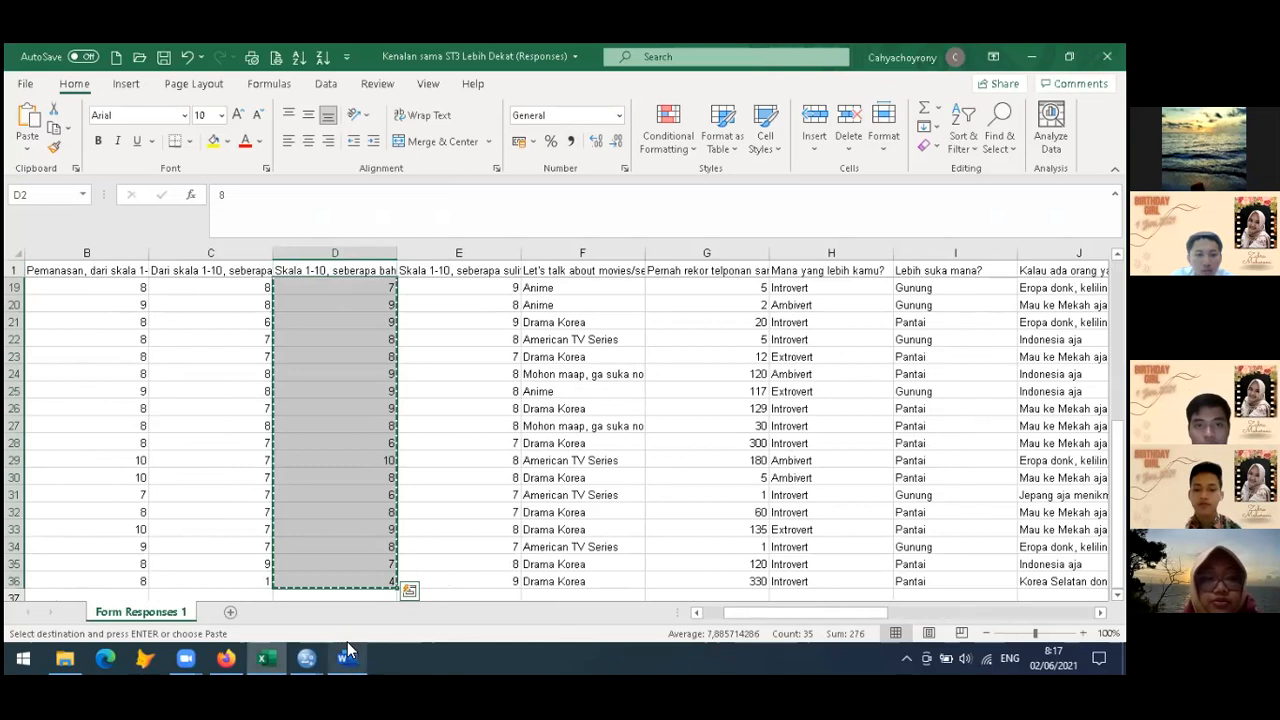
# Switch to the SPSS Data Editor and paste the copied happiness scores into the column after gender, starting at row 1
pyautogui.click(307, 657)
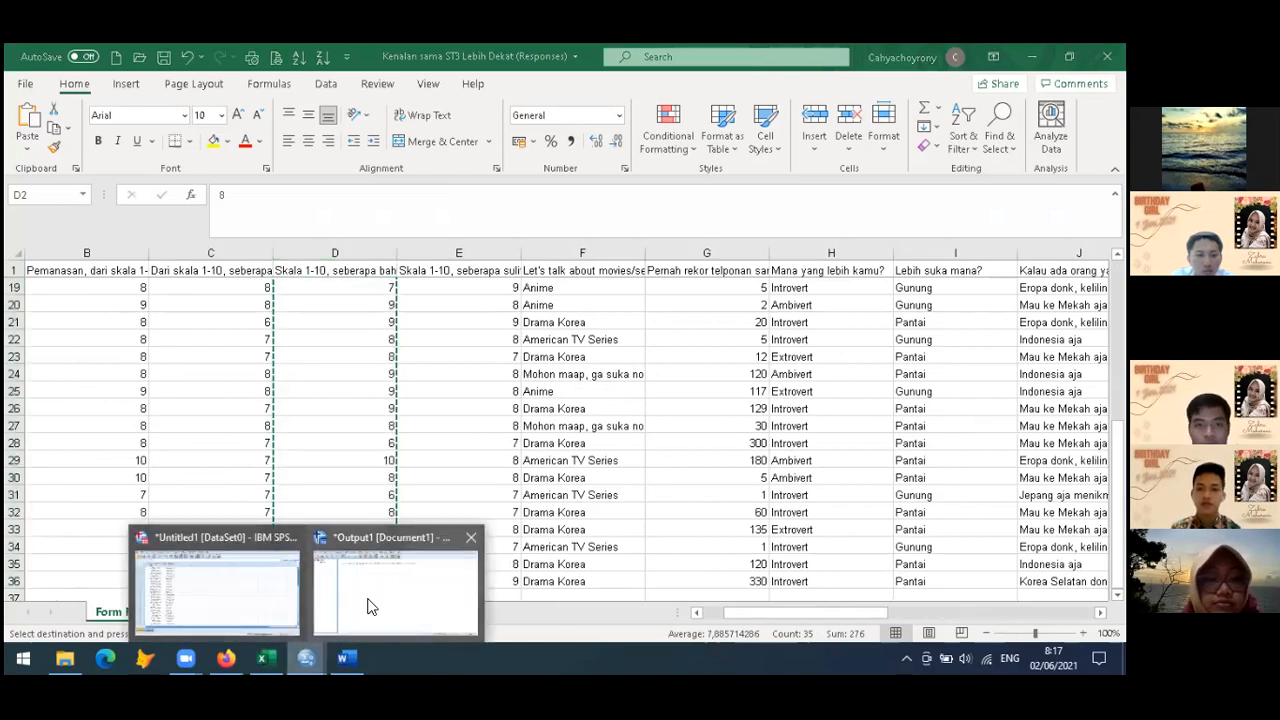
pyautogui.click(236, 592)
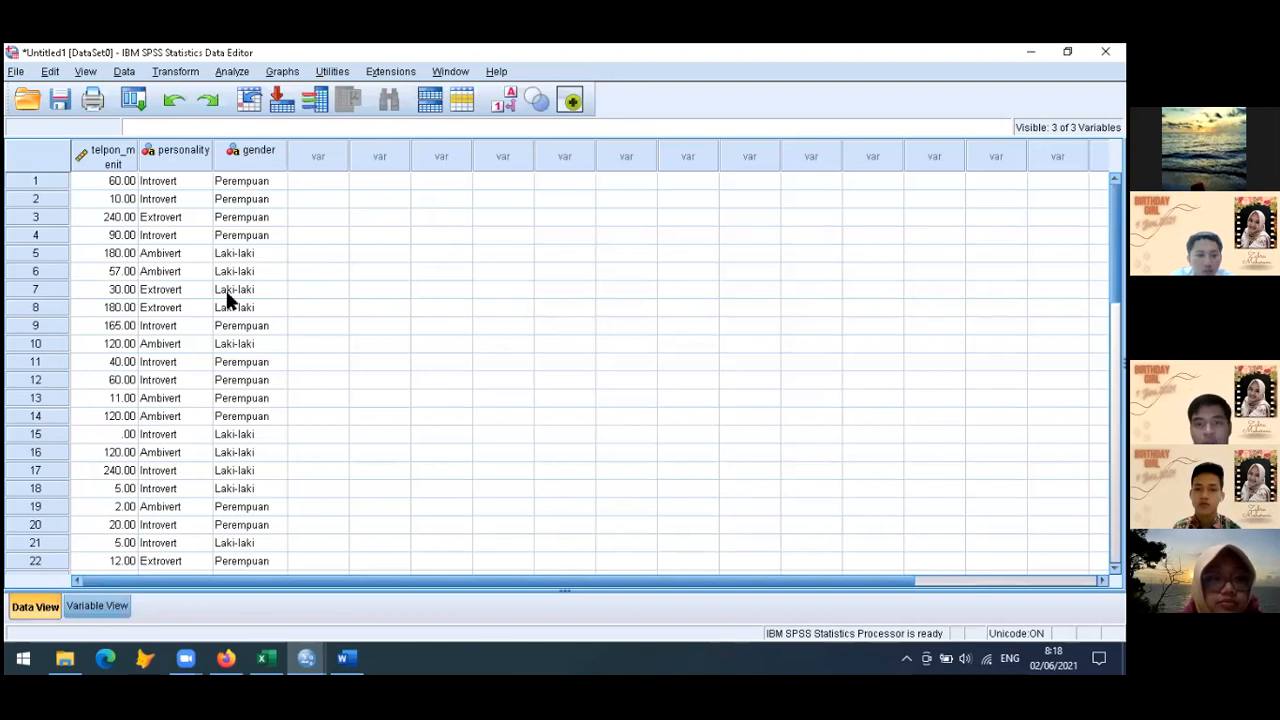
pyautogui.hotkey('ctrl', 'v')
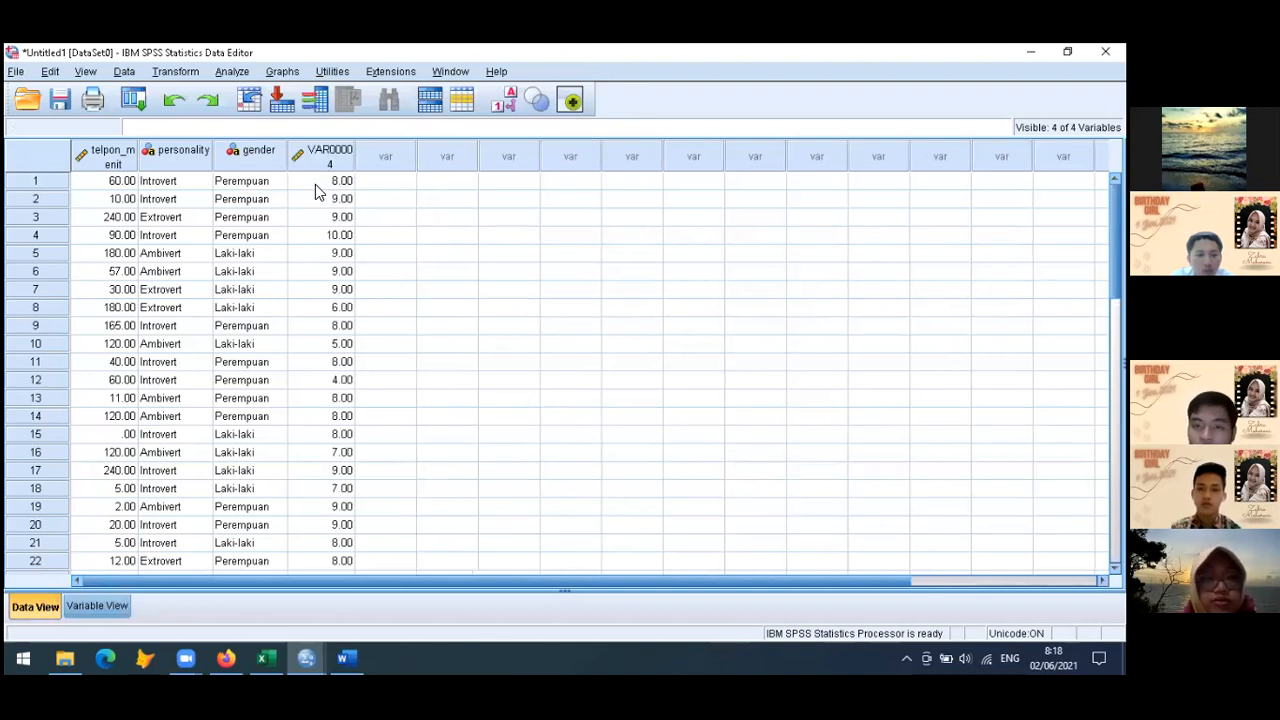
# Name the fourth variable bahagia and label it "Skala kebahagiaan"
pyautogui.click(84, 606)
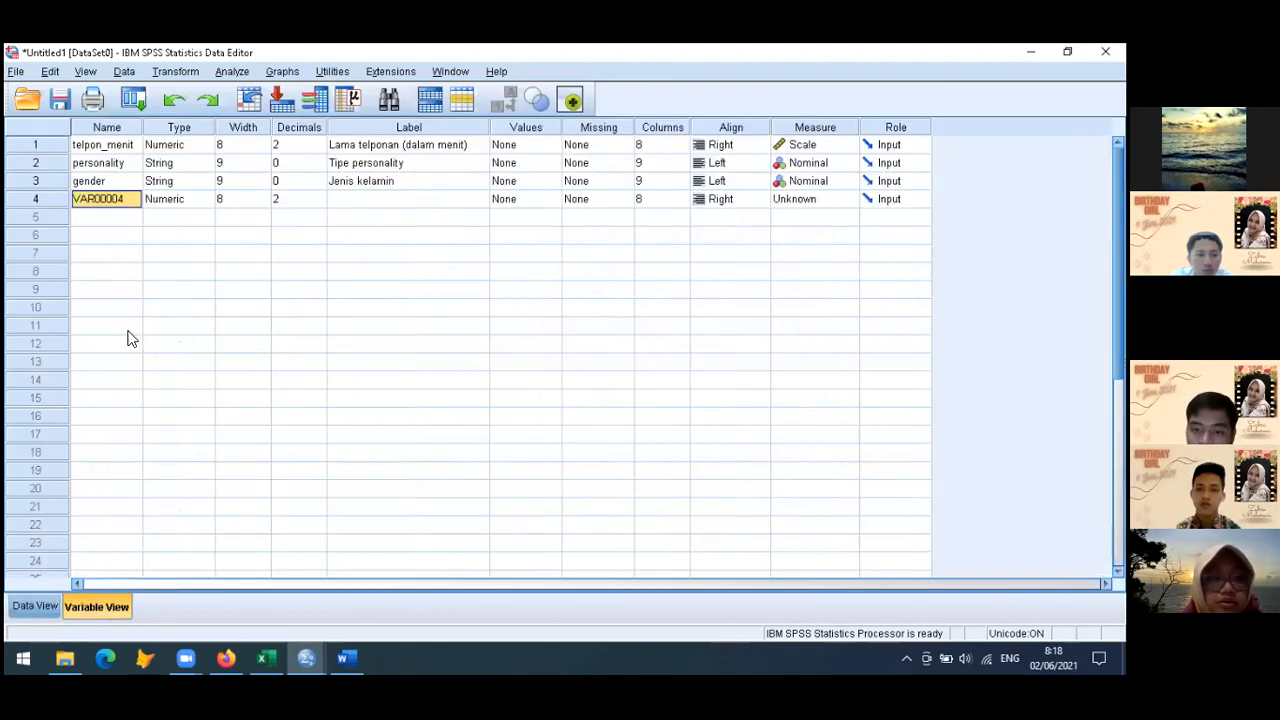
pyautogui.write('bahag')
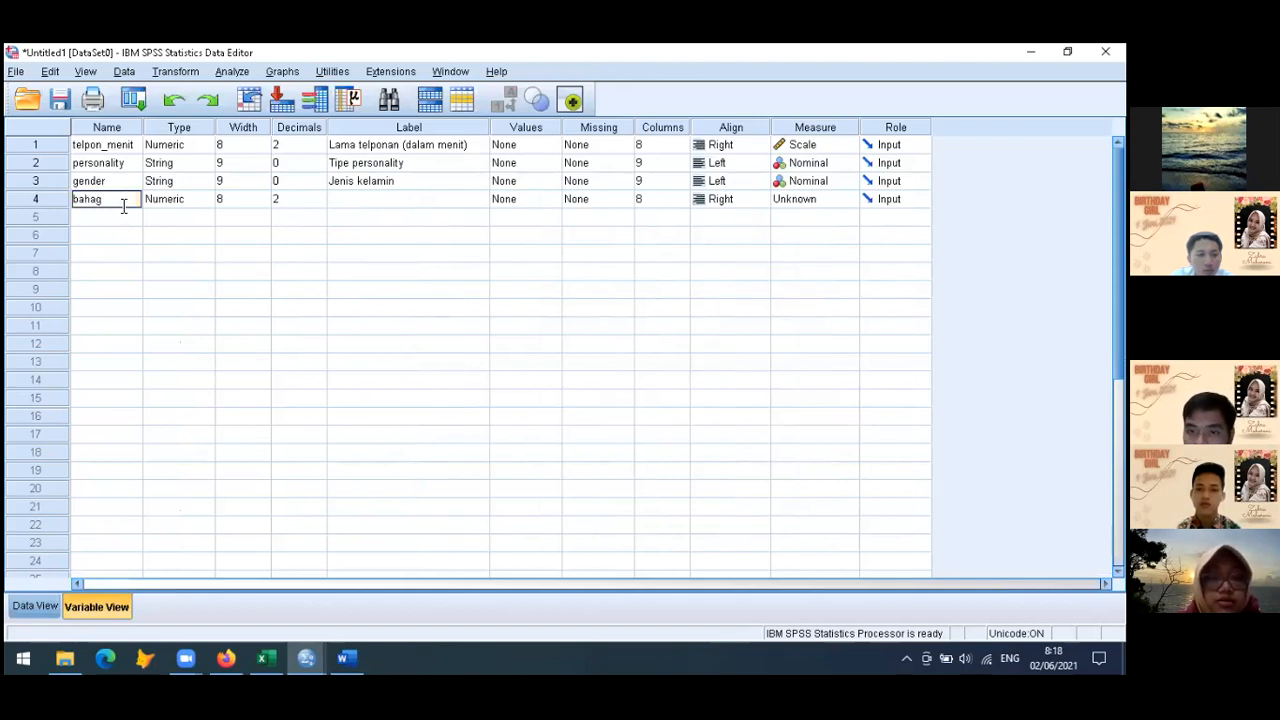
pyautogui.write('ia')
pyautogui.press('Tab')
pyautogui.press('Tab')
pyautogui.press('Tab')
pyautogui.press('Tab')
pyautogui.write('Skal')
pyautogui.write('hagiaan')
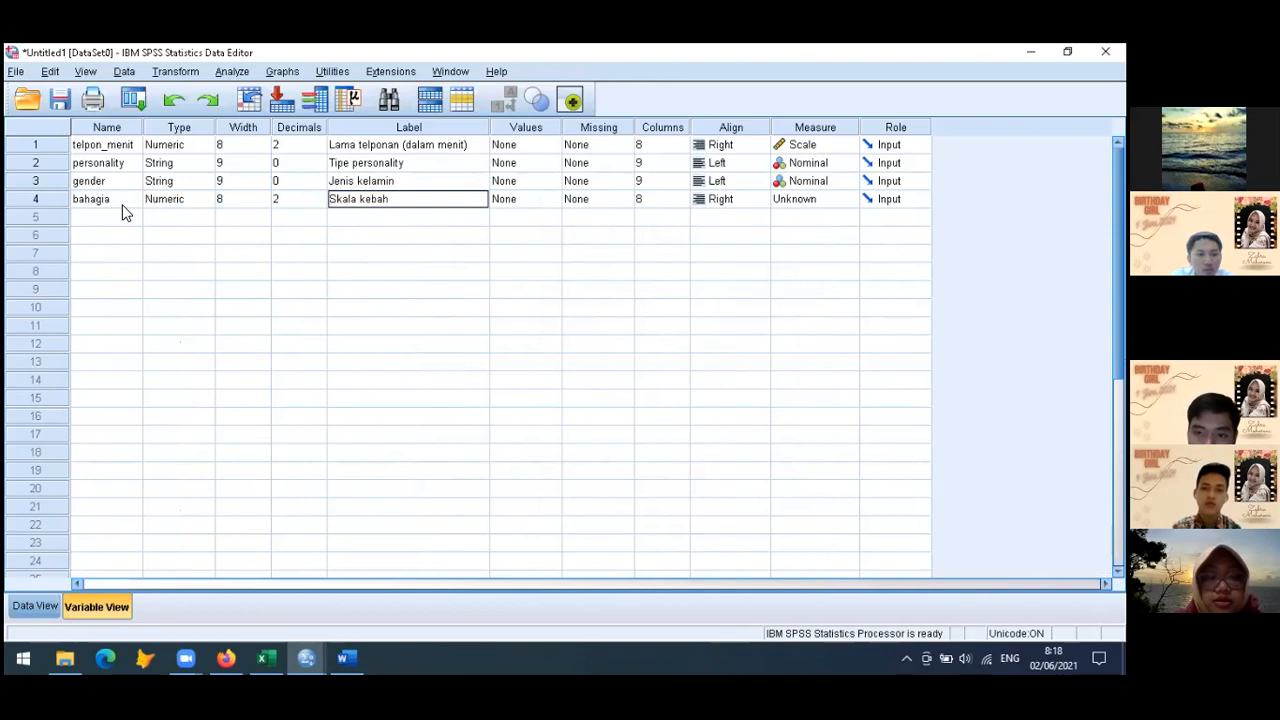
# Set the measurement level of the bahagia variable to Ordinal
pyautogui.press('Tab')
pyautogui.press('Tab')
pyautogui.press('Tab')
pyautogui.press('Tab')
pyautogui.press('Tab')
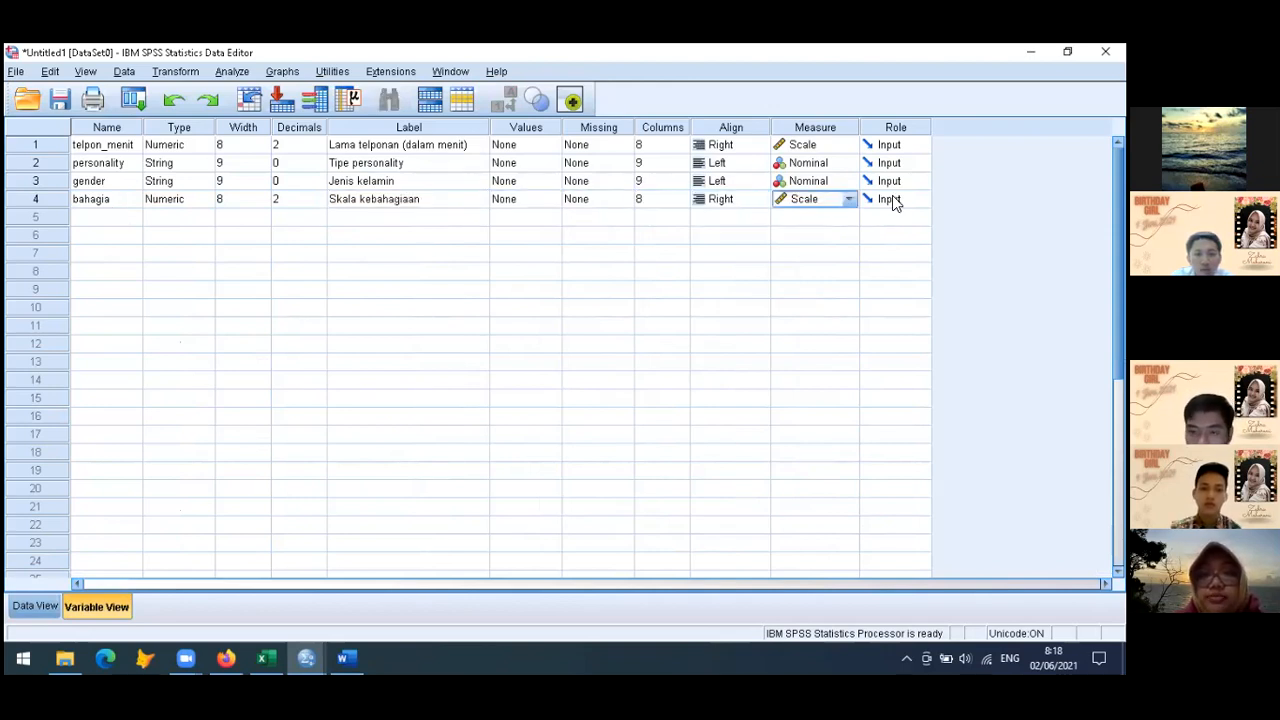
pyautogui.click(851, 201)
pyautogui.click(830, 236)
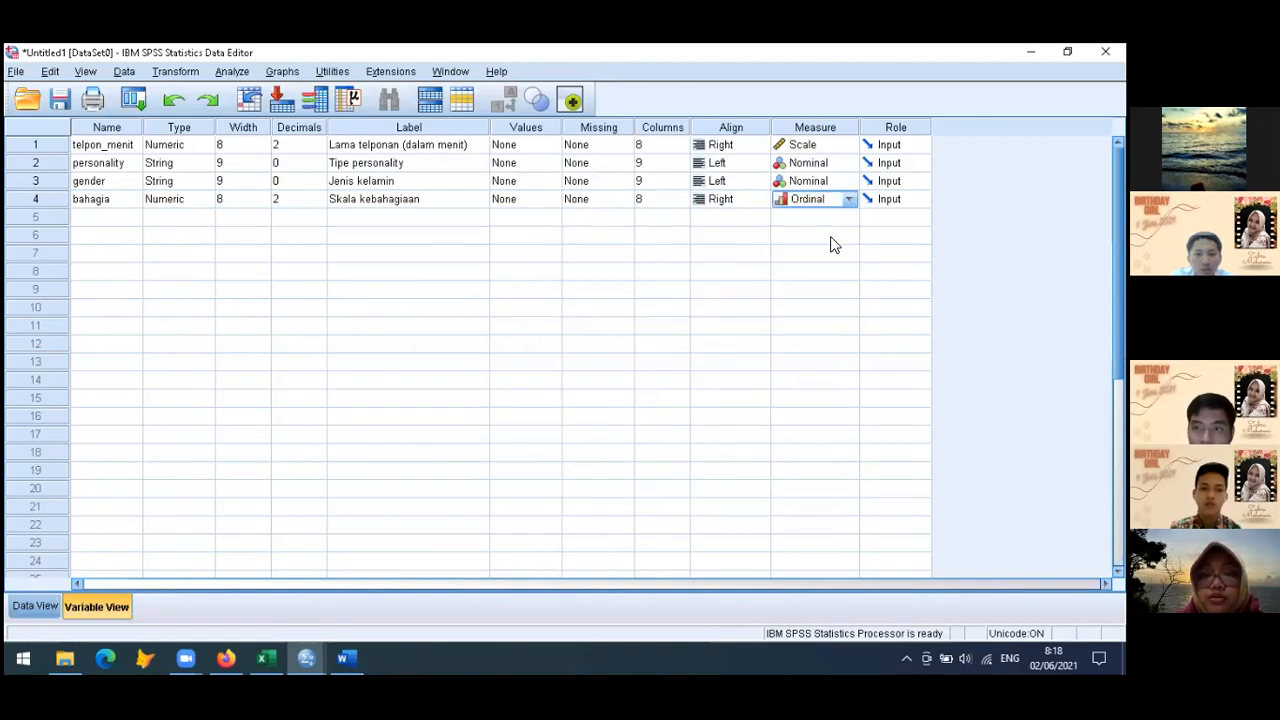
pyautogui.click(96, 222)
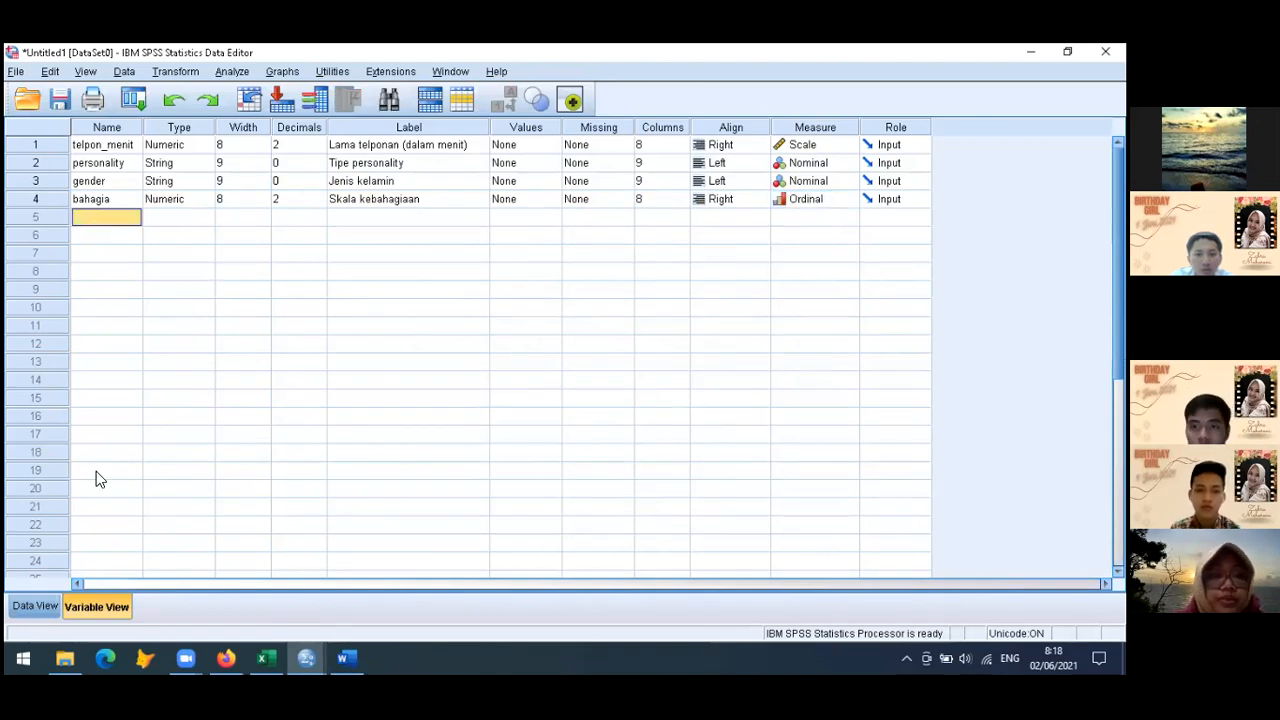
# Switch to the Excel responses workbook and copy all movie and series answers in column F from F2 down to the last row
pyautogui.click(36, 606)
pyautogui.click(265, 658)
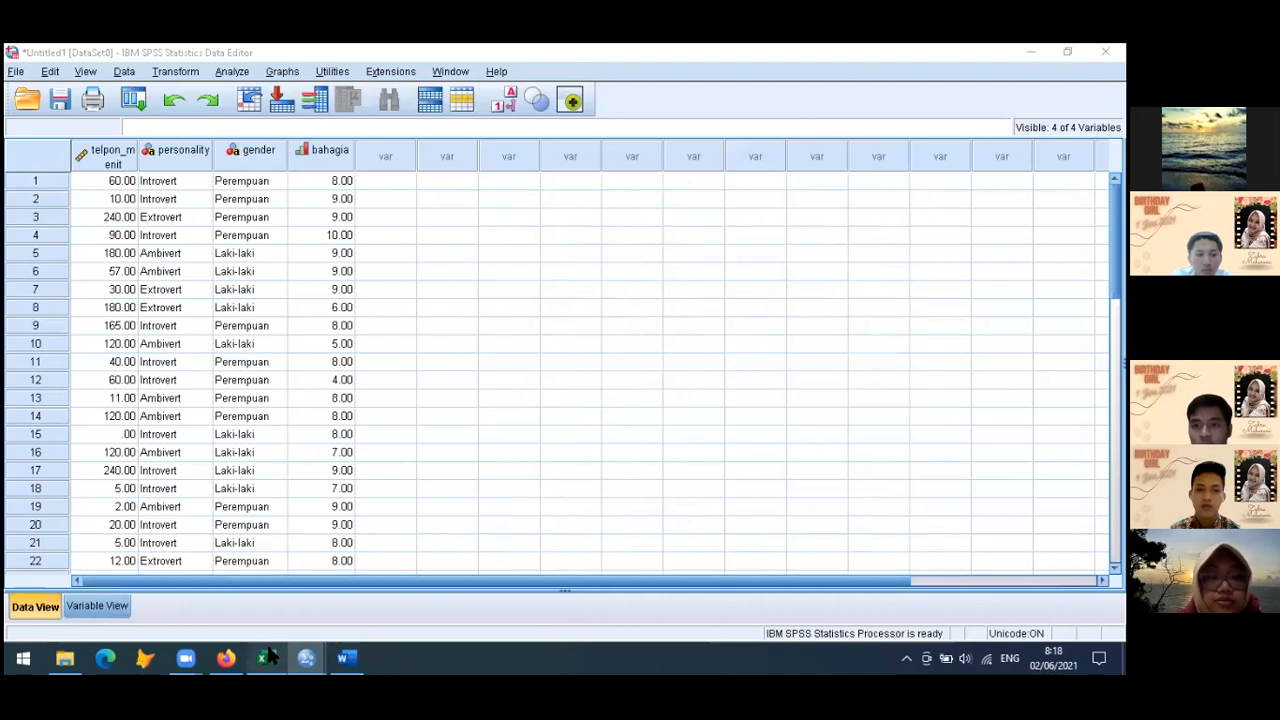
pyautogui.scroll(4, 535, 471)
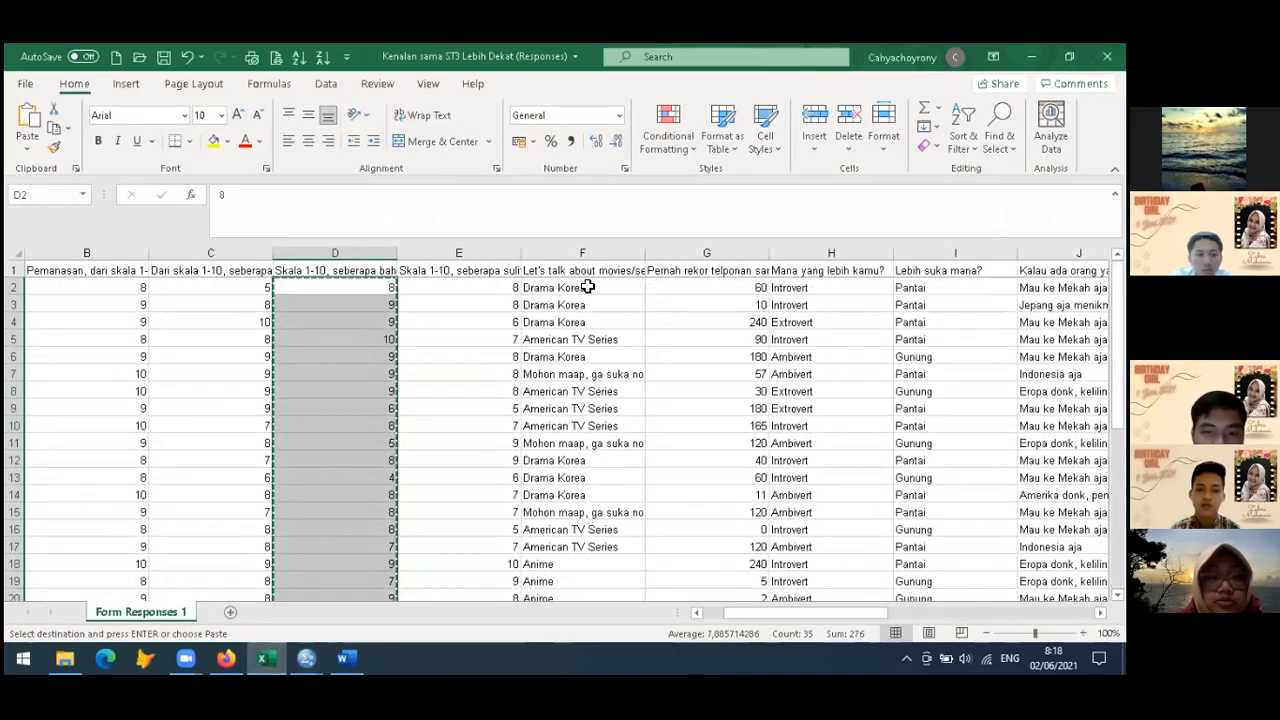
pyautogui.click(588, 287)
pyautogui.hotkey('ctrl', 'shift', 'Down')
pyautogui.hotkey('ctrl', 'c')
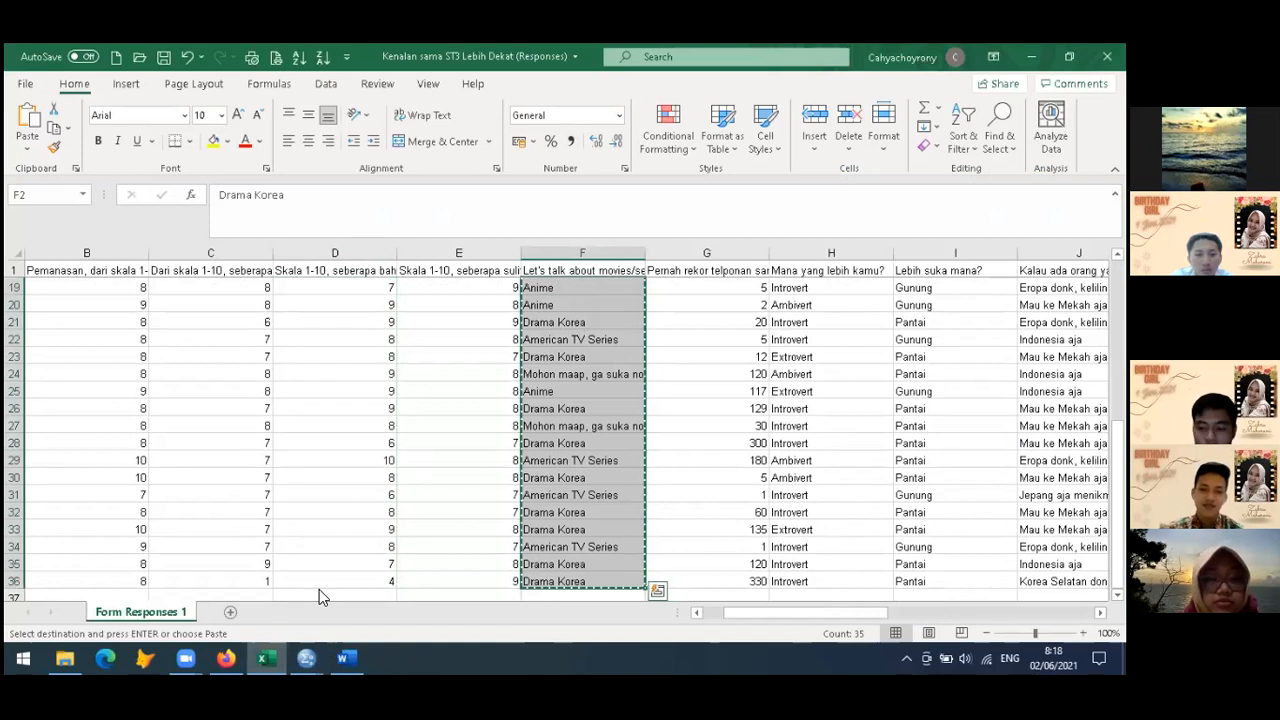
pyautogui.click(346, 658)
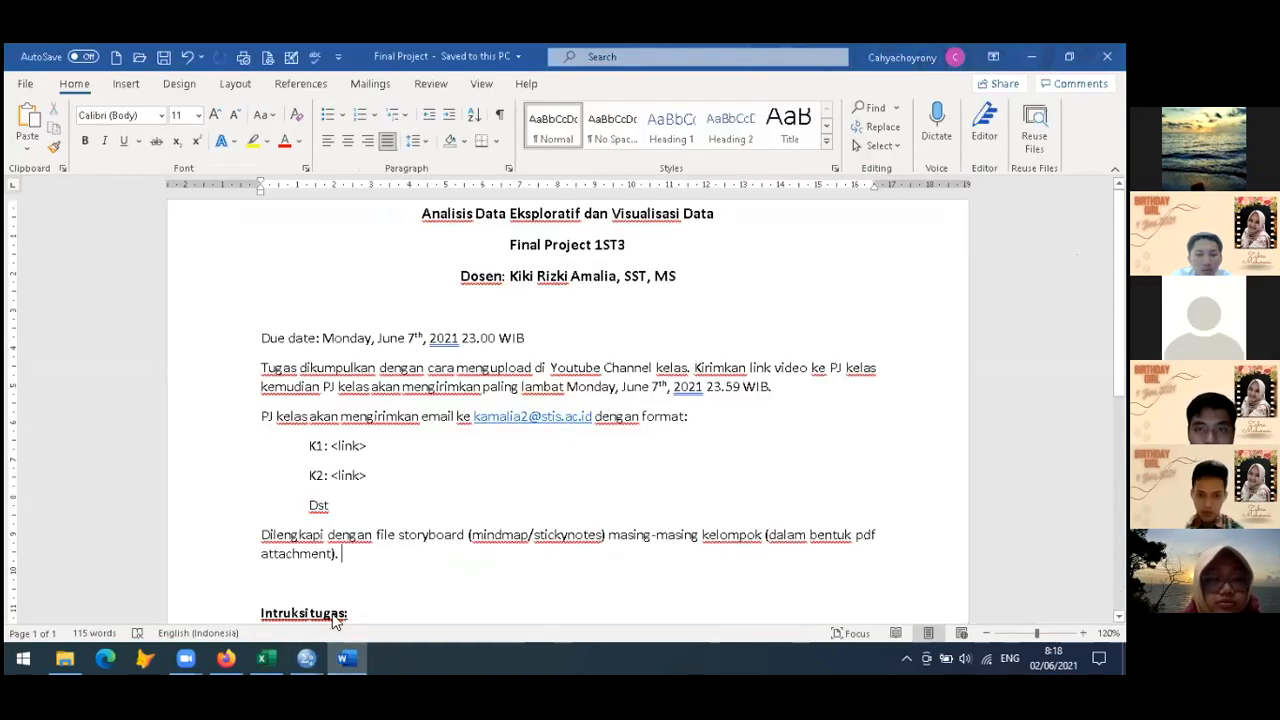
# Switch to the SPSS Data Editor and paste the copied movie answers into the column after bahagia, starting at row 1
pyautogui.click(265, 658)
pyautogui.moveTo(306, 655)
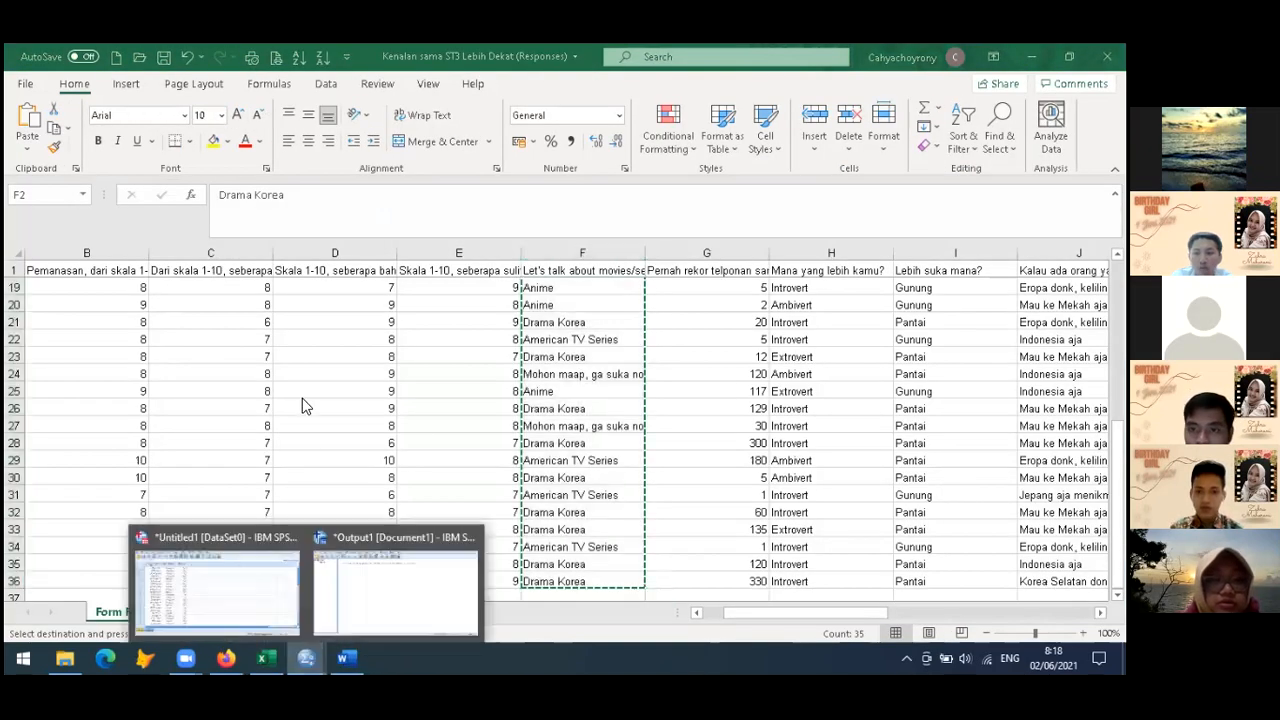
pyautogui.click(365, 563)
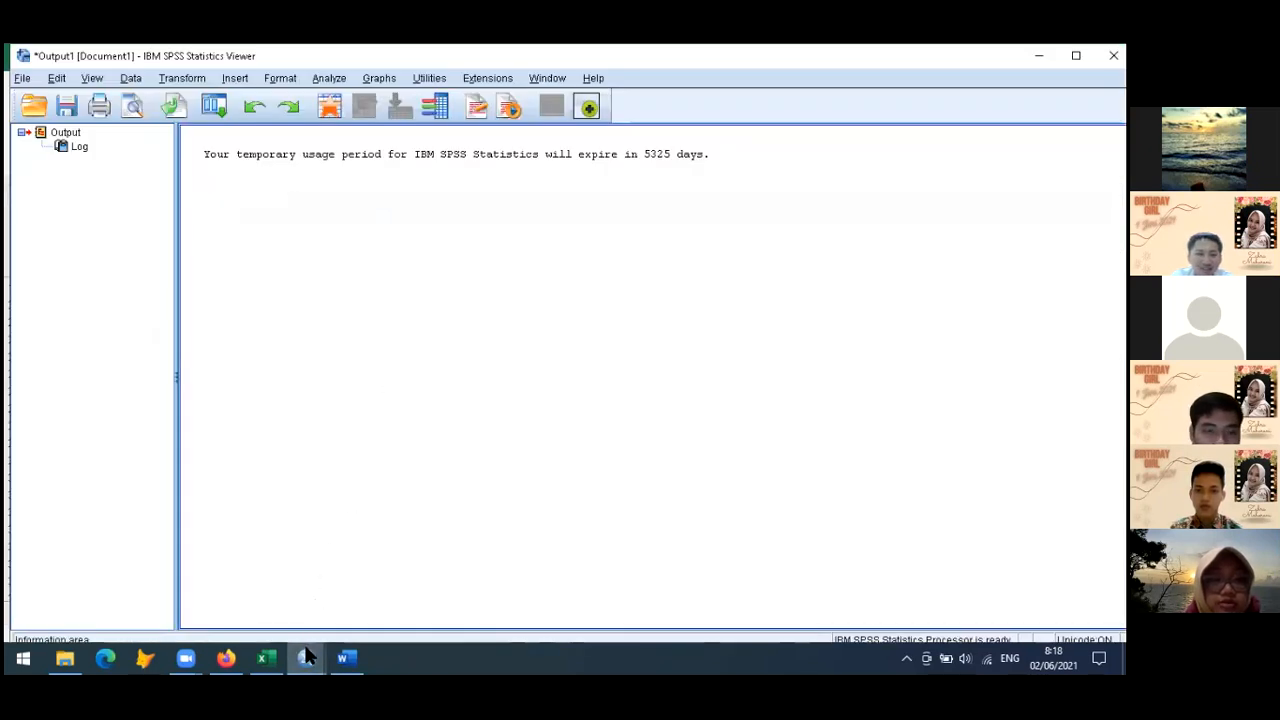
pyautogui.moveTo(306, 648)
pyautogui.click(250, 622)
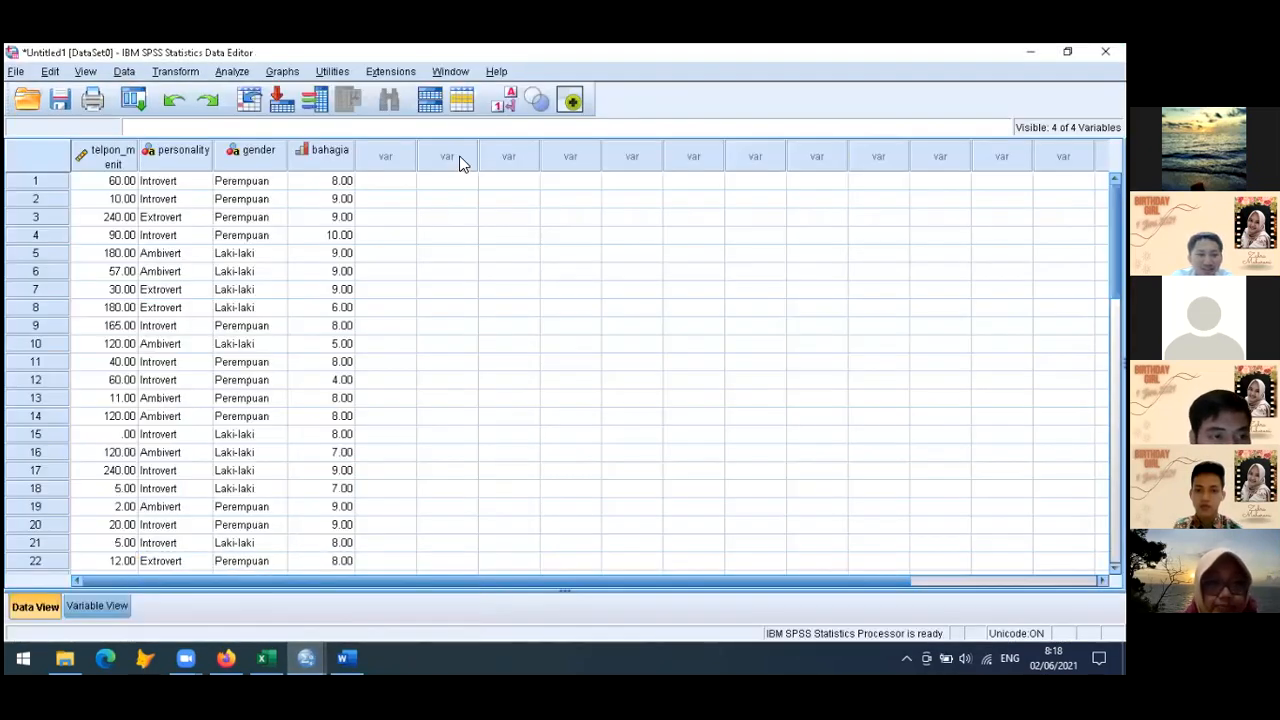
pyautogui.click(394, 188)
pyautogui.hotkey('ctrl', 'v')
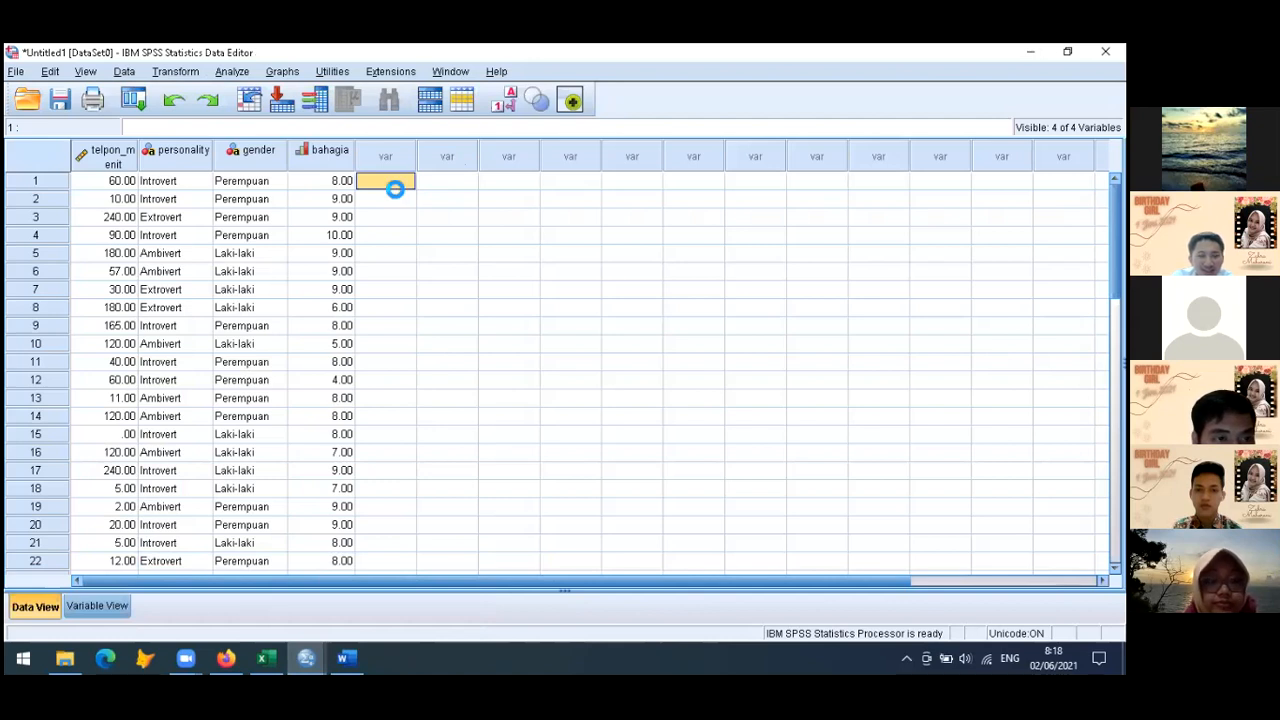
# Name the fifth variable nonton and label it "Movie favorit"
pyautogui.click(96, 604)
pyautogui.write('hobi')
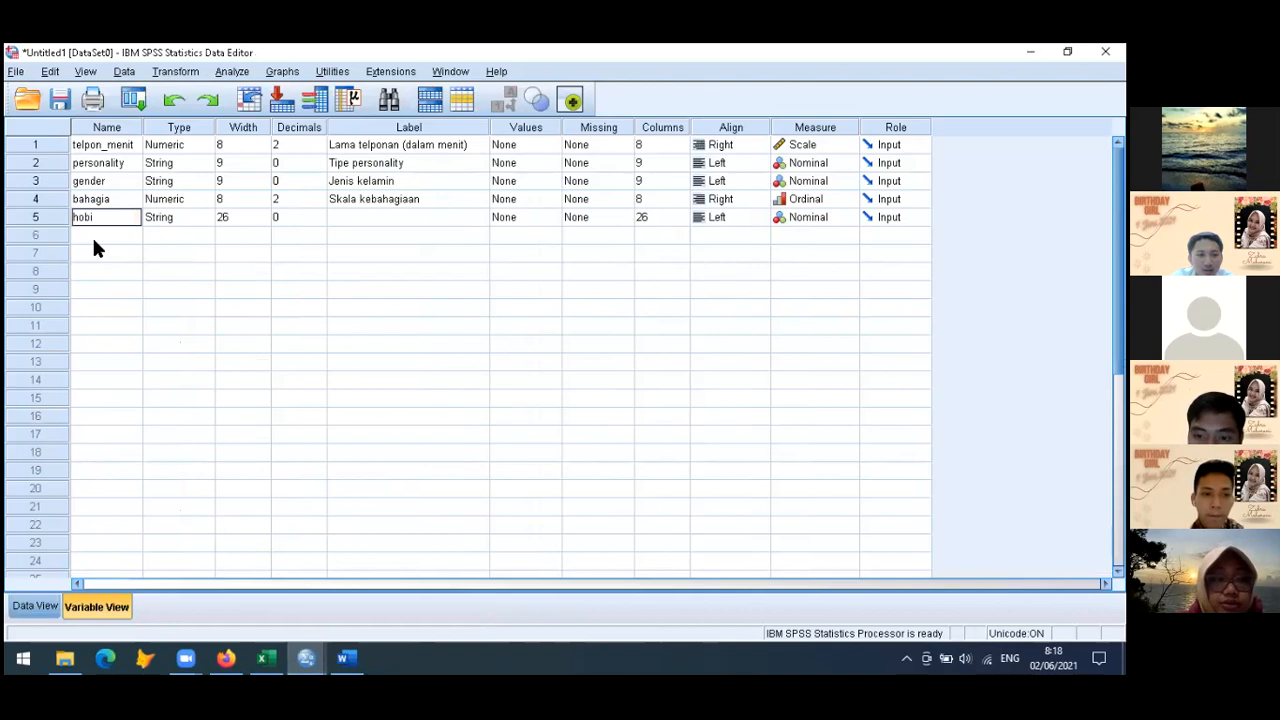
pyautogui.write('nton')
pyautogui.press('Tab')
pyautogui.press('Tab')
pyautogui.press('Tab')
pyautogui.press('Tab')
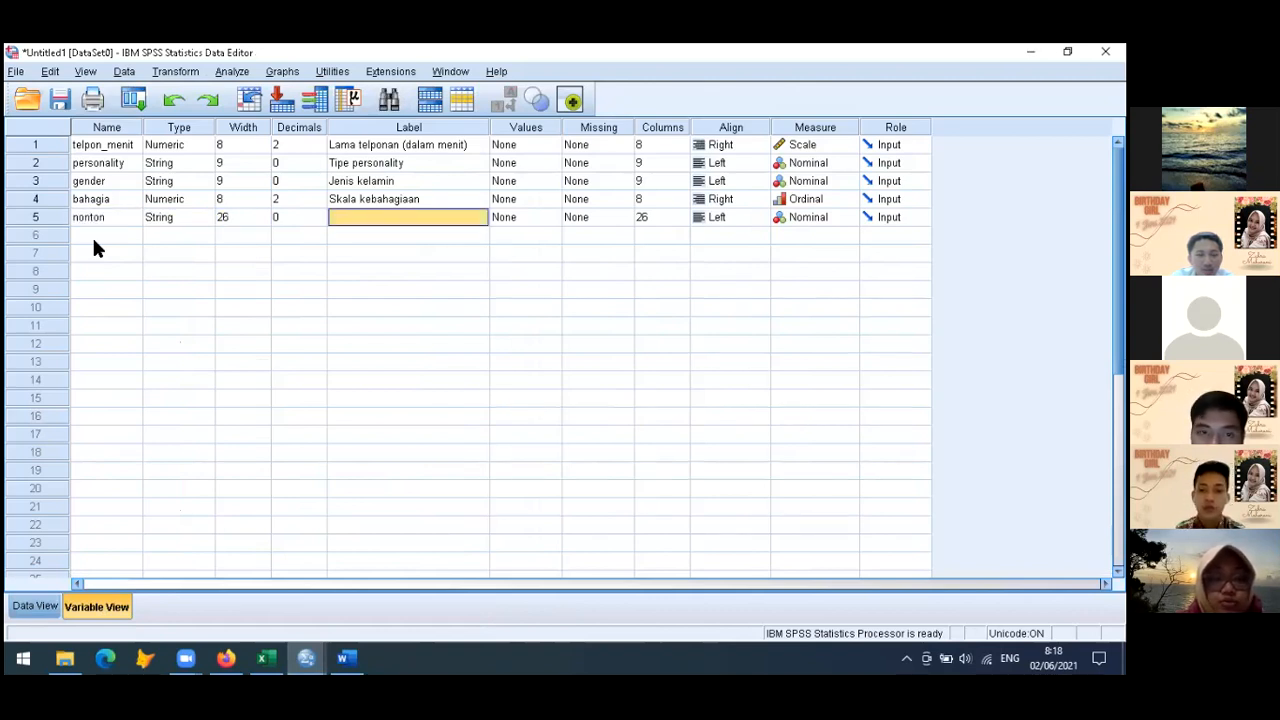
pyautogui.write('Movie favorit')
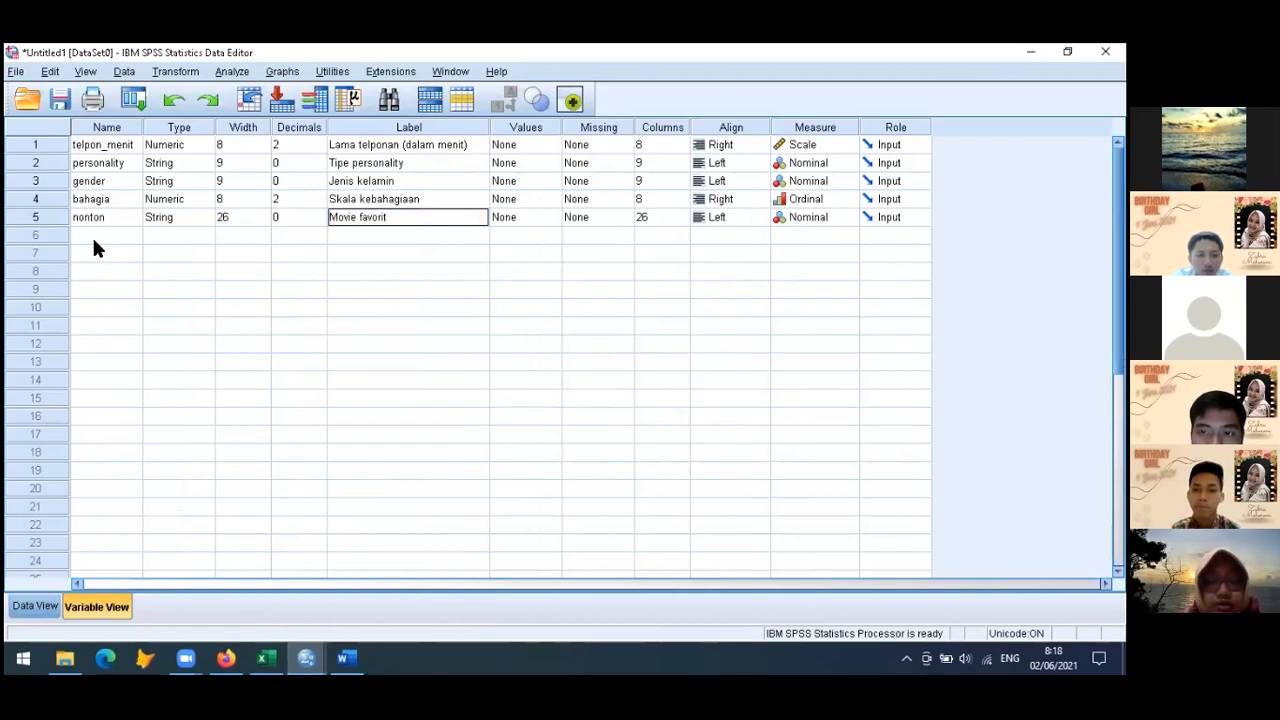
pyautogui.click(172, 379)
# Check the measurement level options of the telpon_menit variable and return to the data values
pyautogui.click(112, 181)
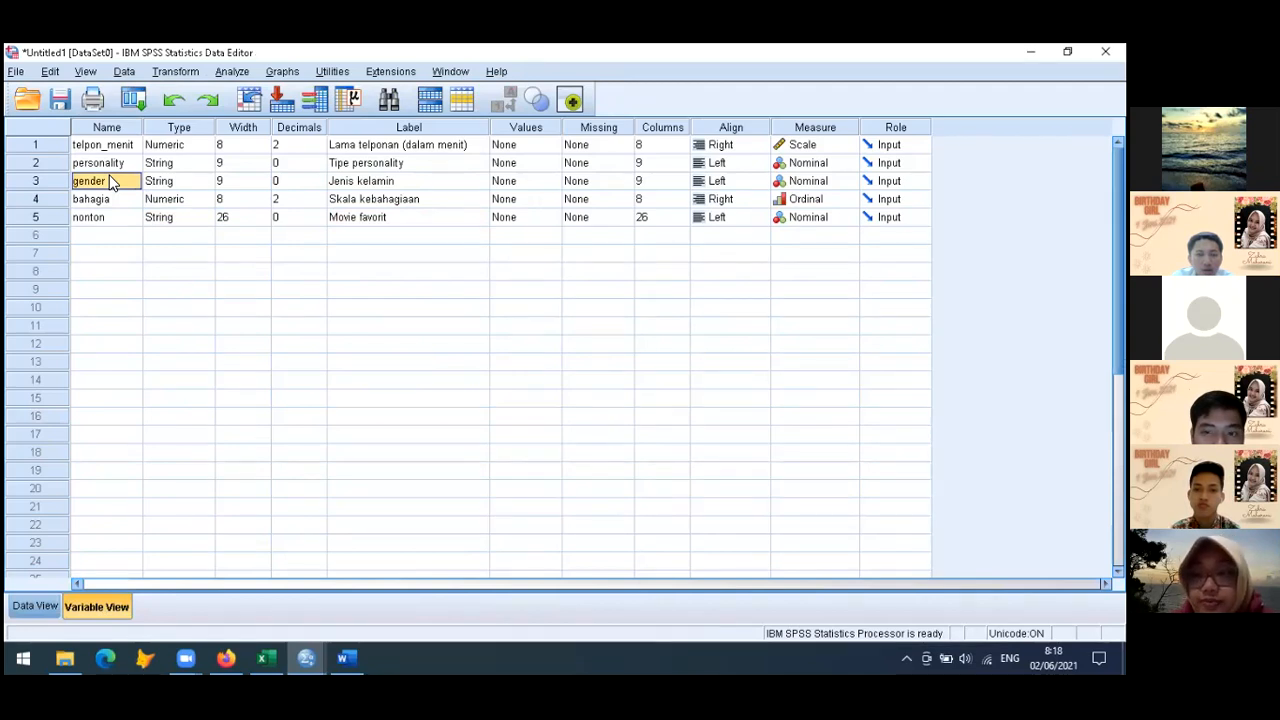
pyautogui.click(827, 150)
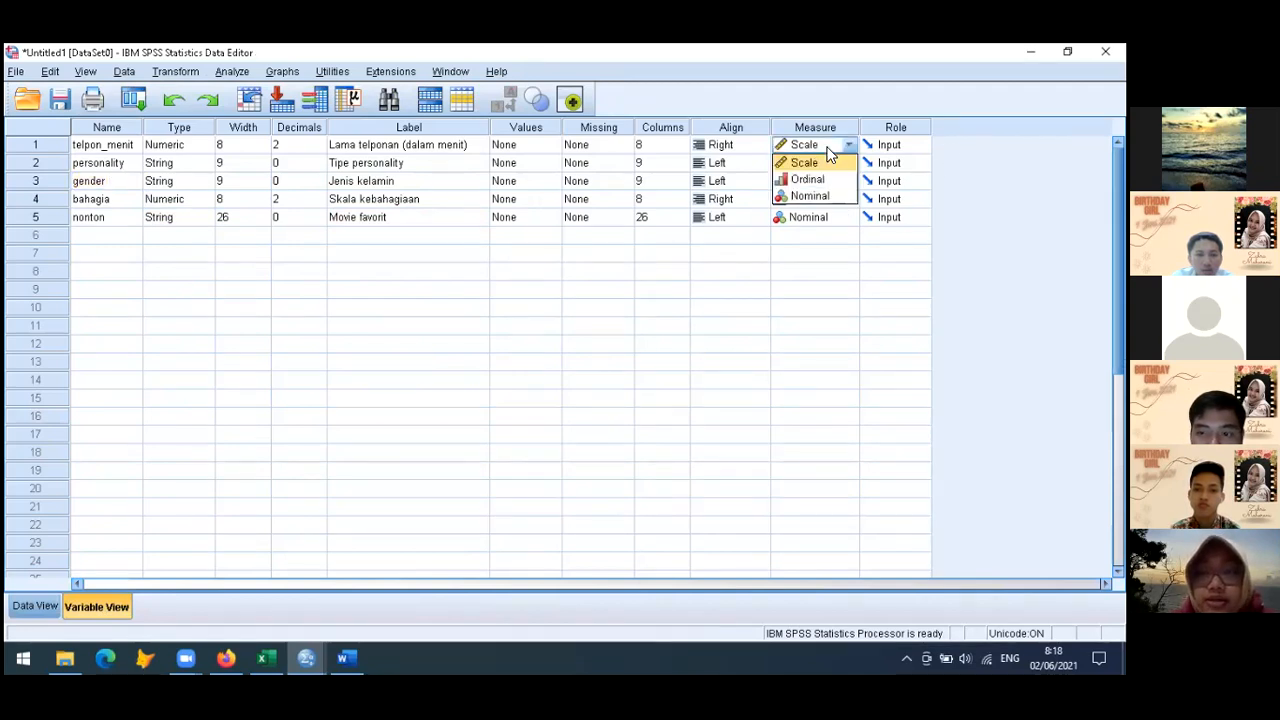
pyautogui.click(827, 150)
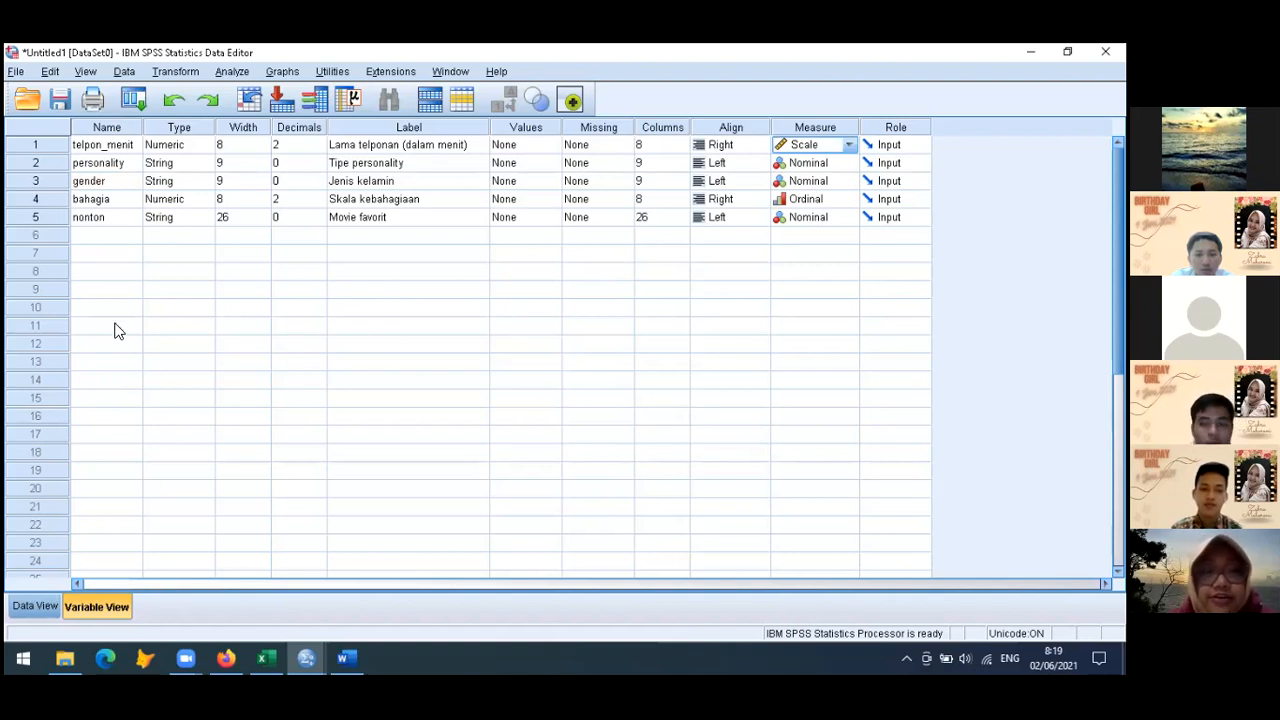
pyautogui.click(34, 606)
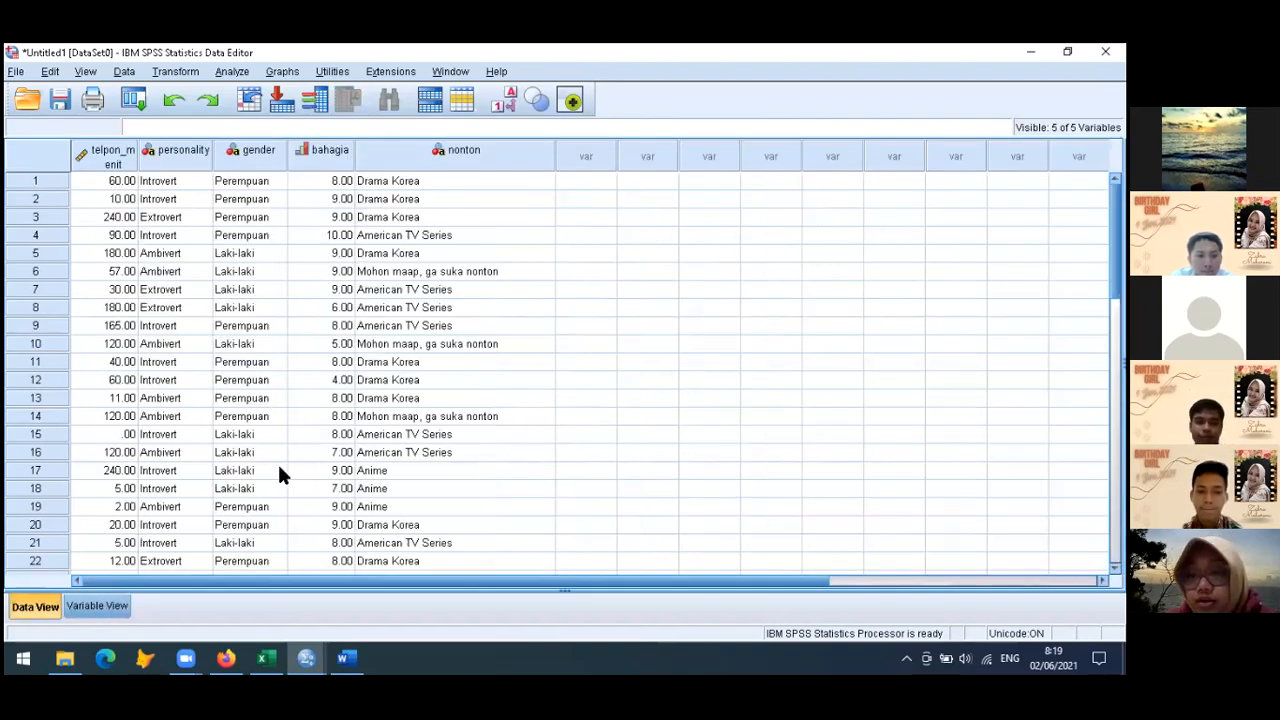
pyautogui.click(510, 441)
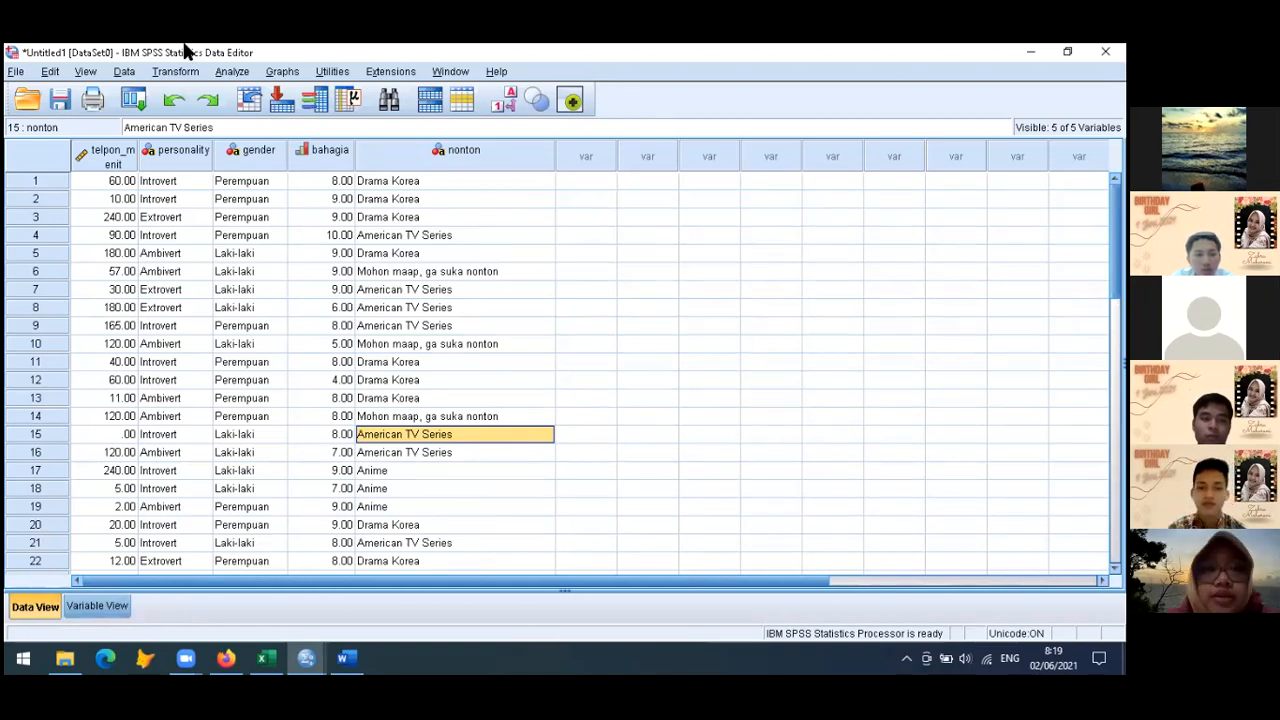
pyautogui.click(240, 75)
pyautogui.moveTo(289, 82)
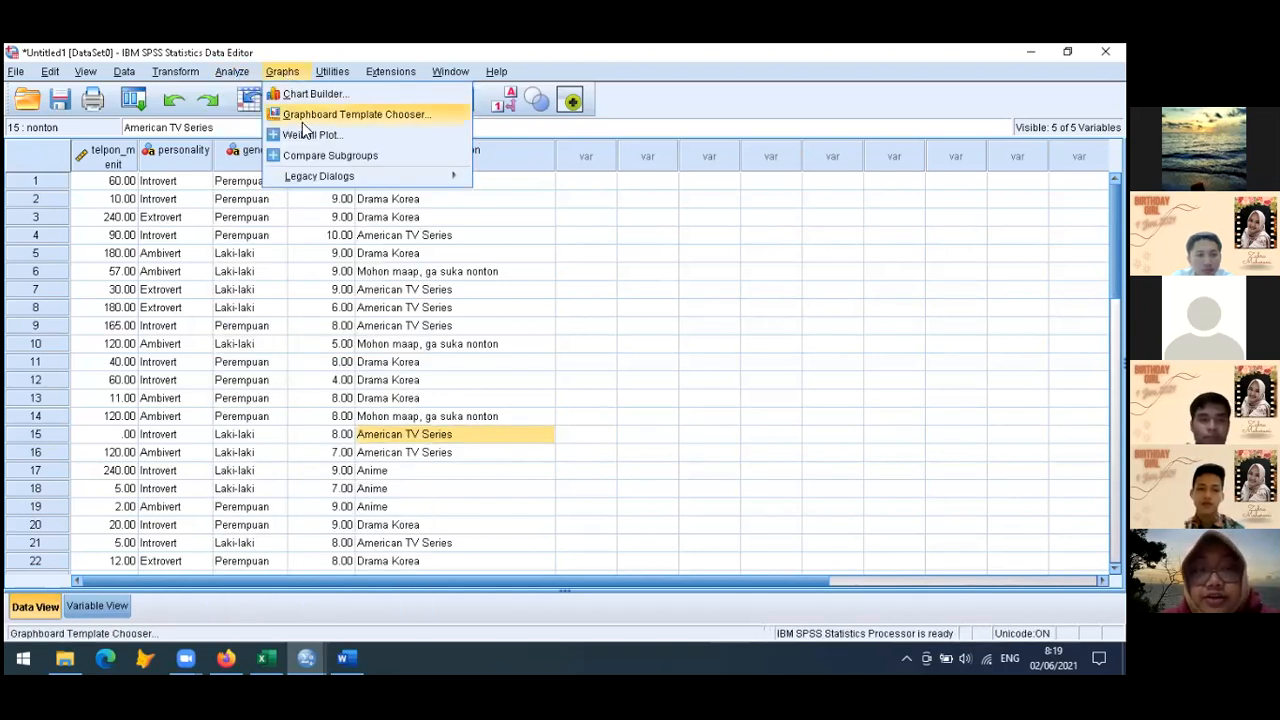
pyautogui.moveTo(400, 176)
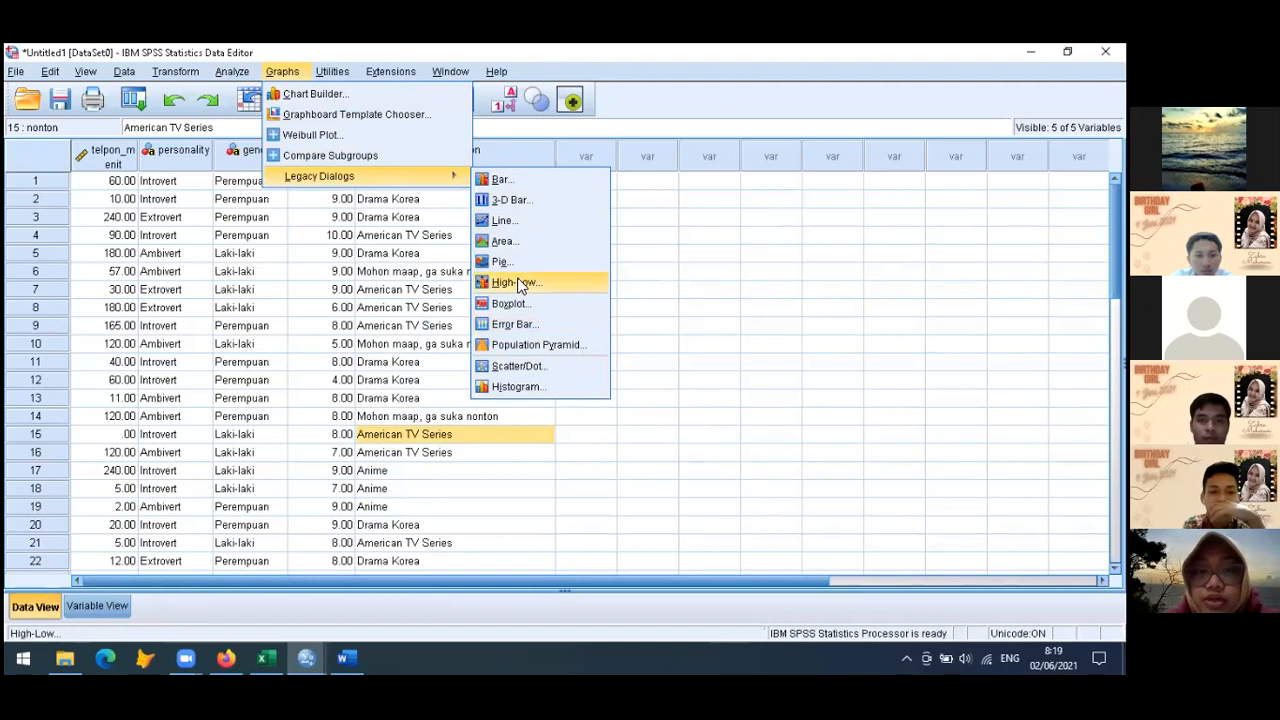
pyautogui.click(510, 304)
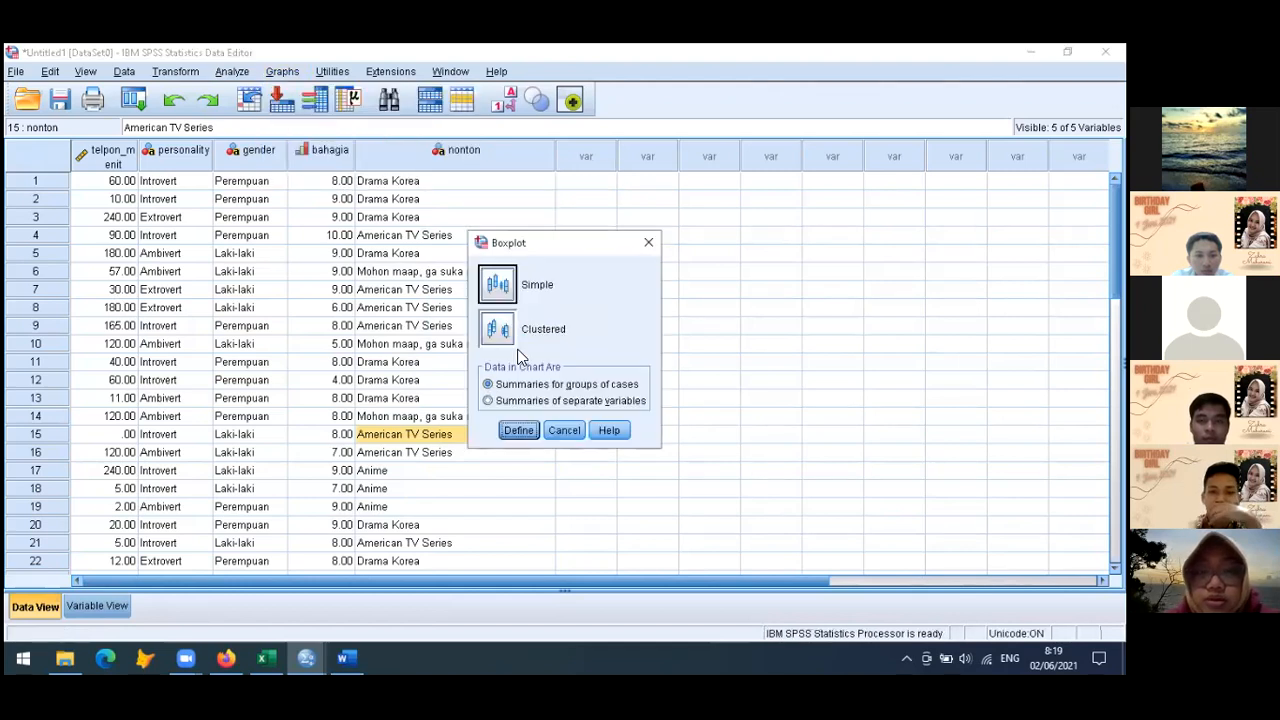
pyautogui.click(520, 431)
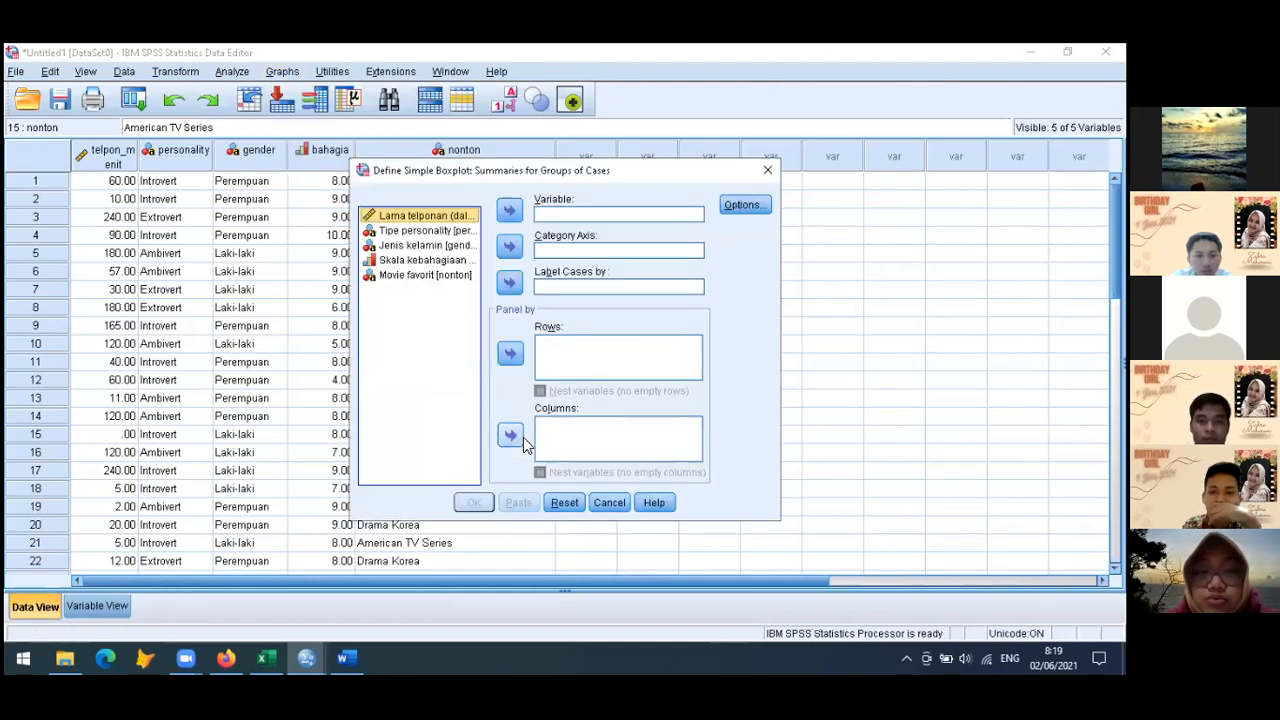
pyautogui.click(510, 213)
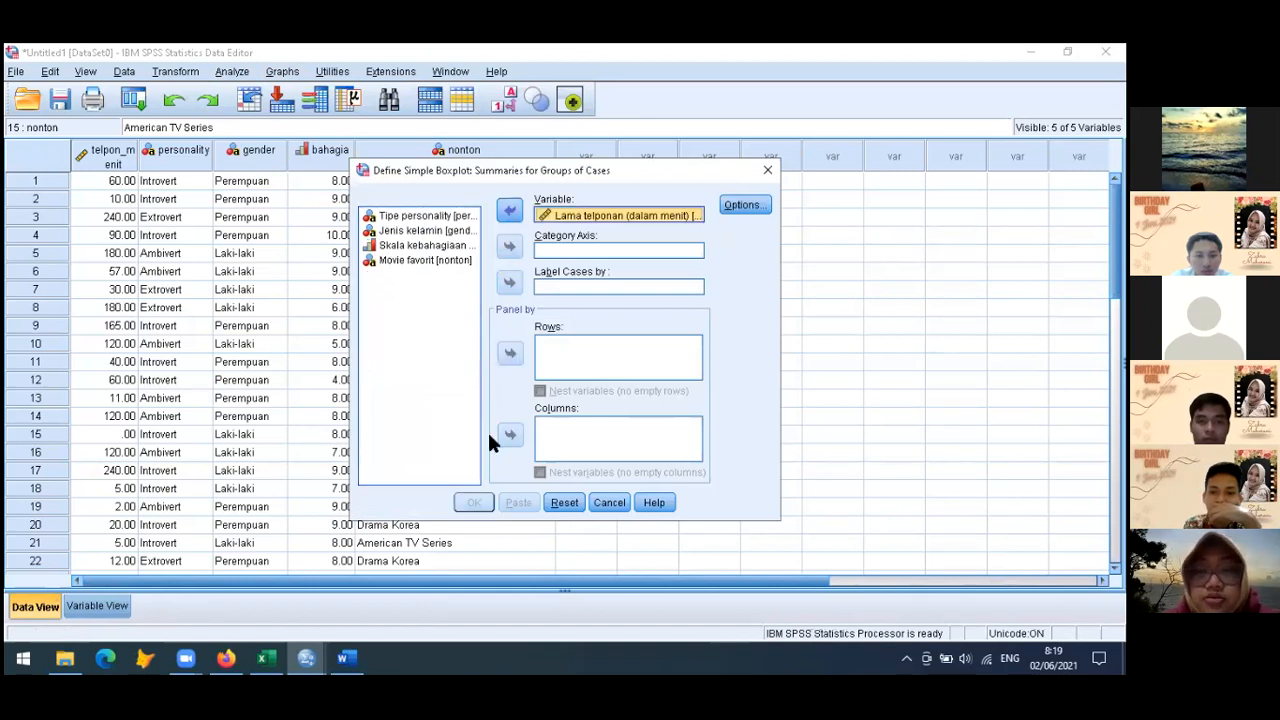
pyautogui.click(609, 503)
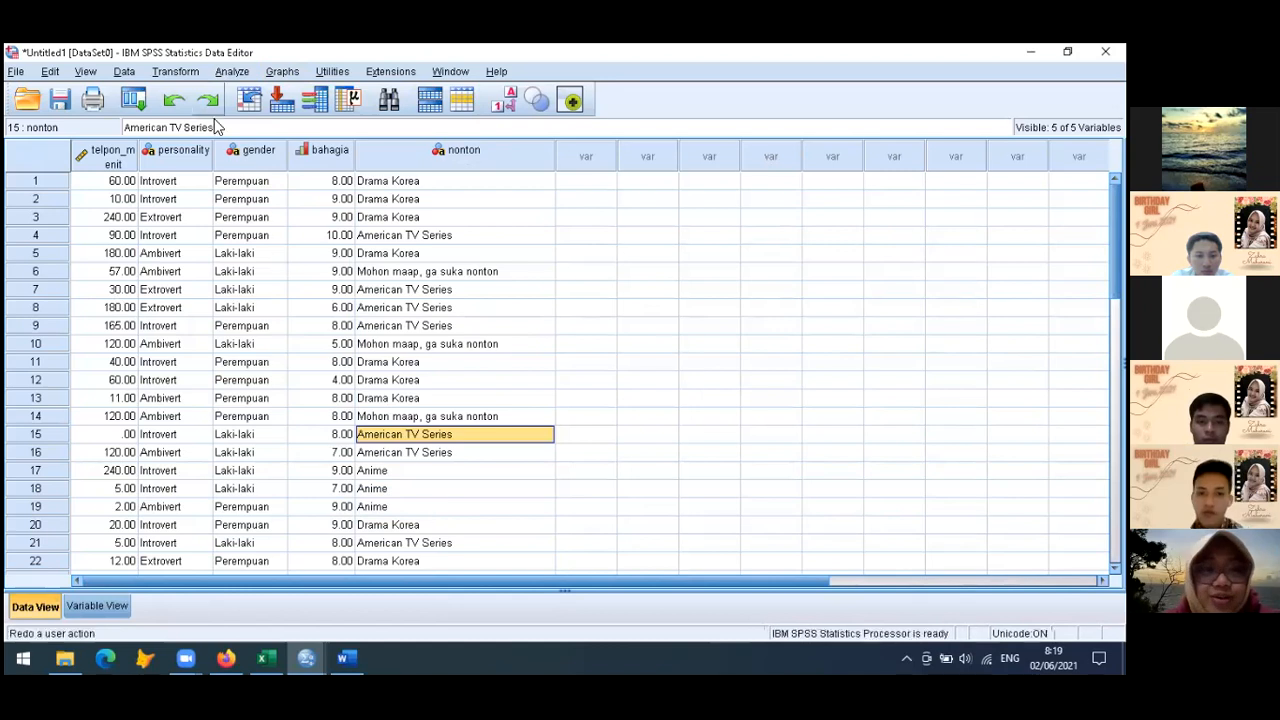
# Create a simple boxplot using summaries of separate variables, with Lama telponan (dalam menit) as the box variable
pyautogui.click(282, 71)
pyautogui.moveTo(356, 178)
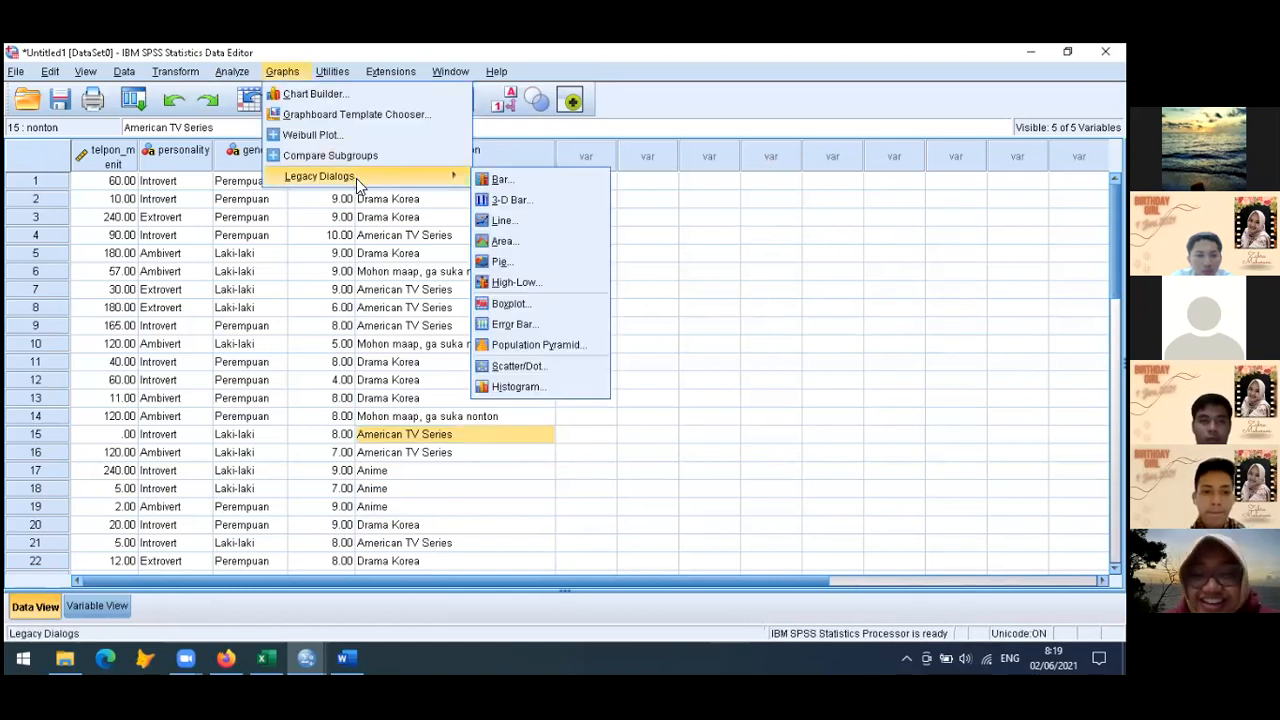
pyautogui.click(538, 304)
pyautogui.click(560, 402)
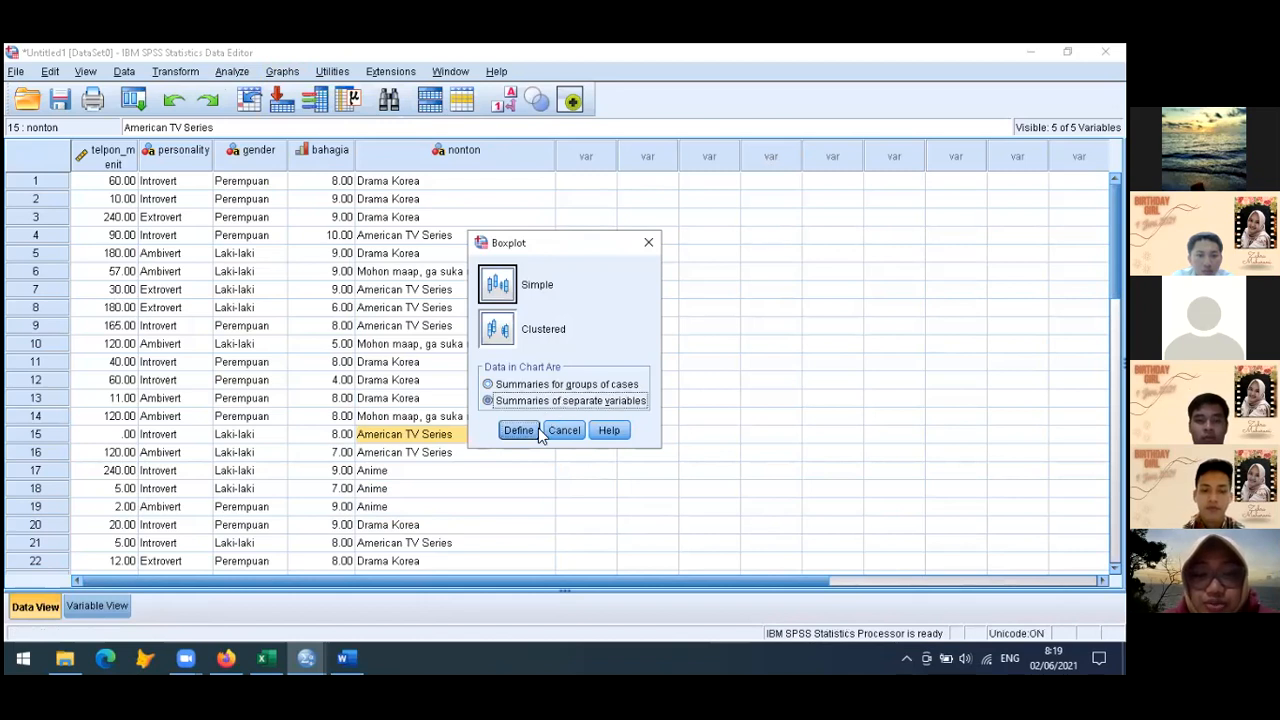
pyautogui.click(525, 435)
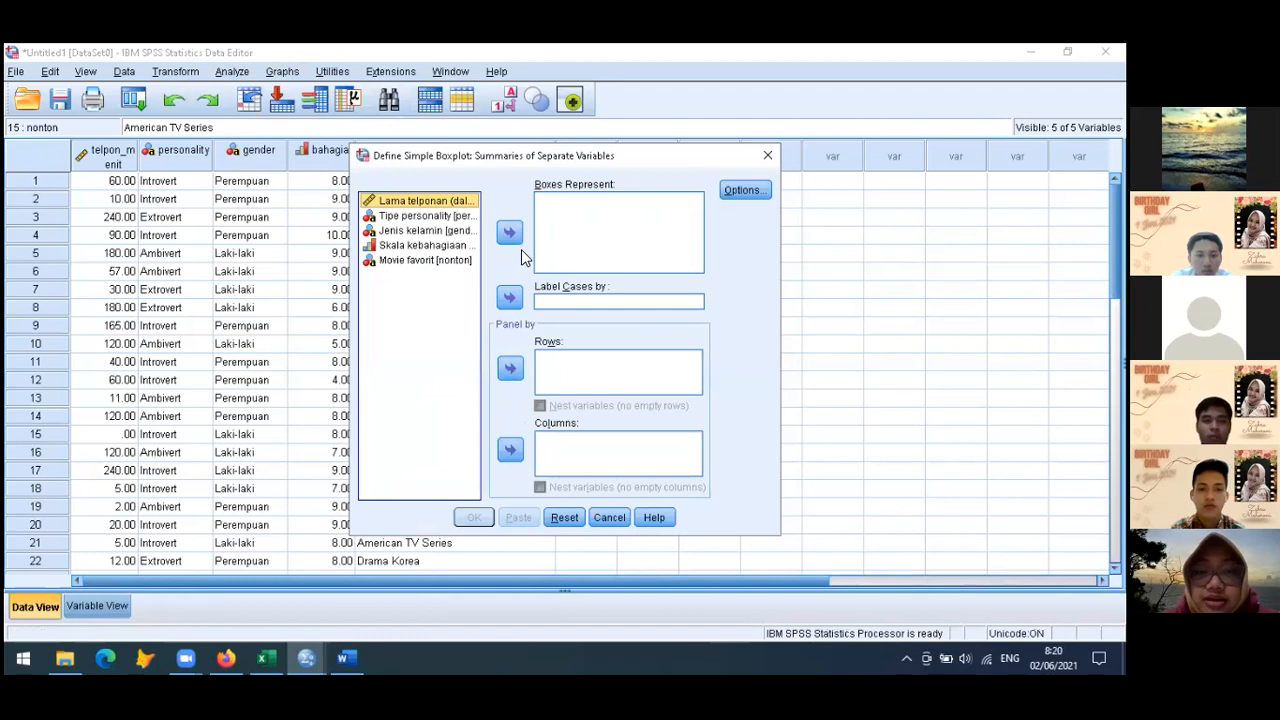
pyautogui.click(509, 240)
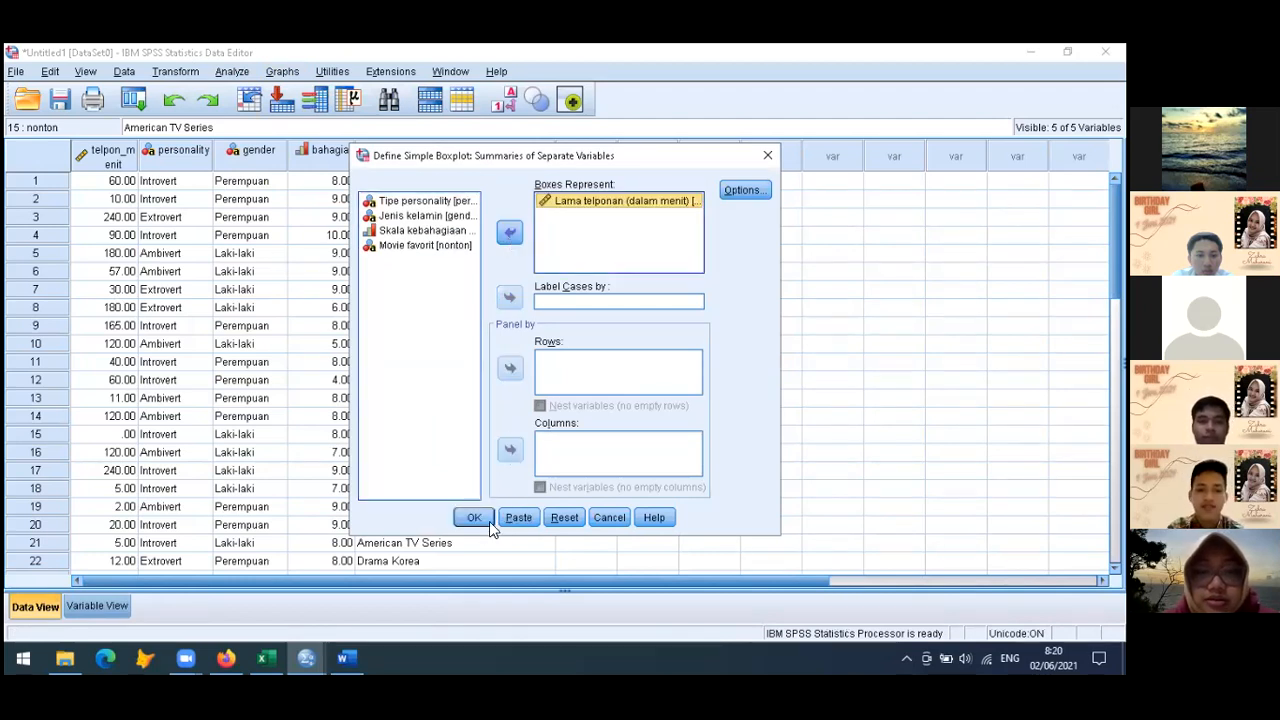
pyautogui.click(472, 517)
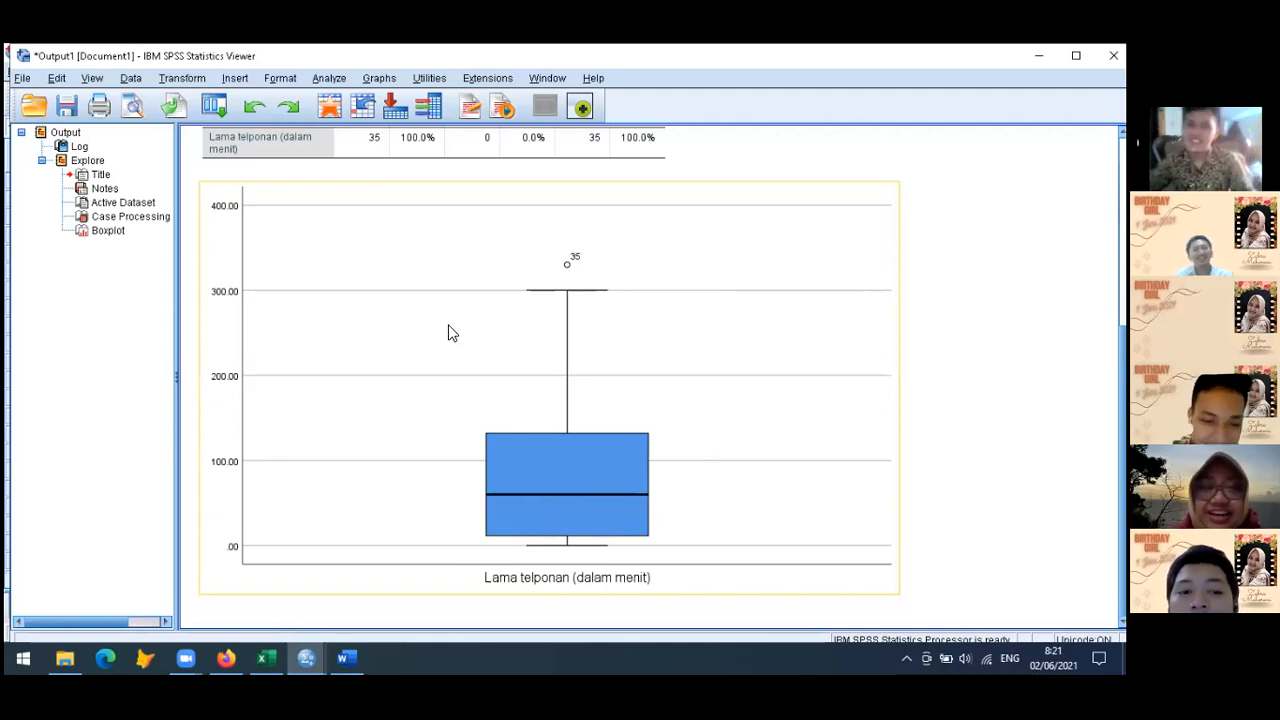
# Return from the output viewer to the Data Editor and examine the telpon_menit column
pyautogui.click(311, 650)
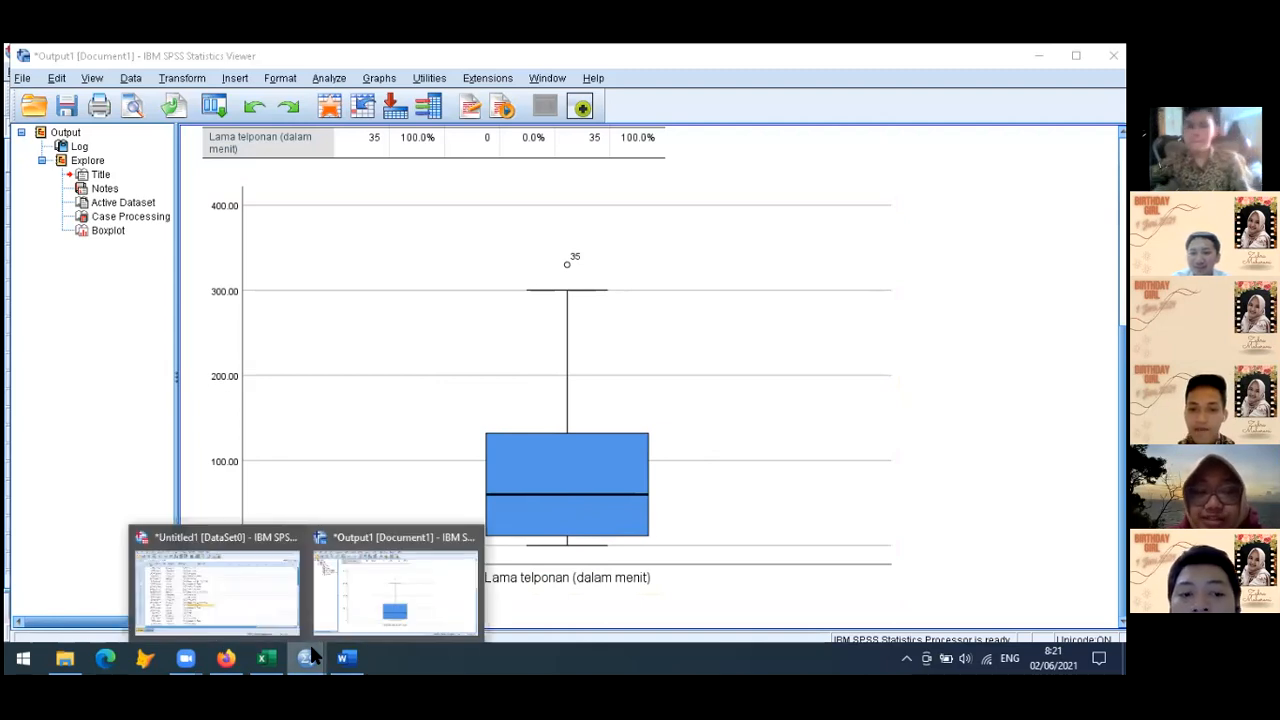
pyautogui.click(253, 590)
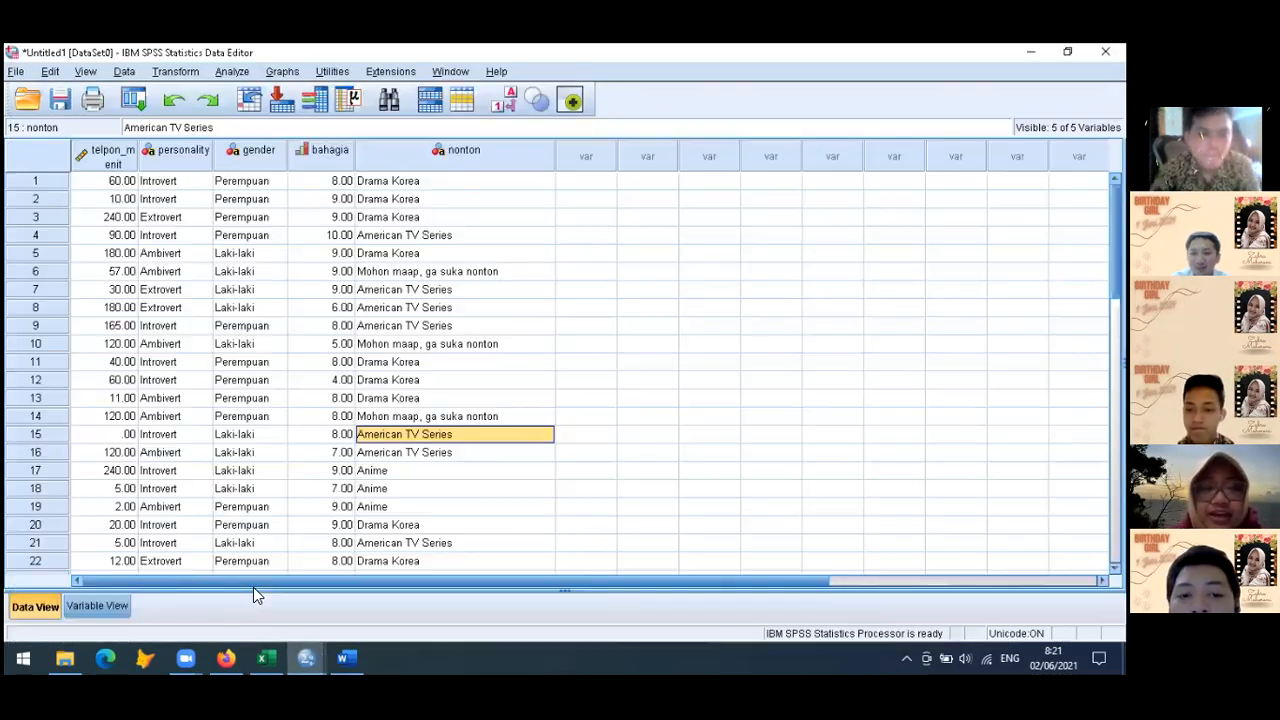
pyautogui.click(103, 157)
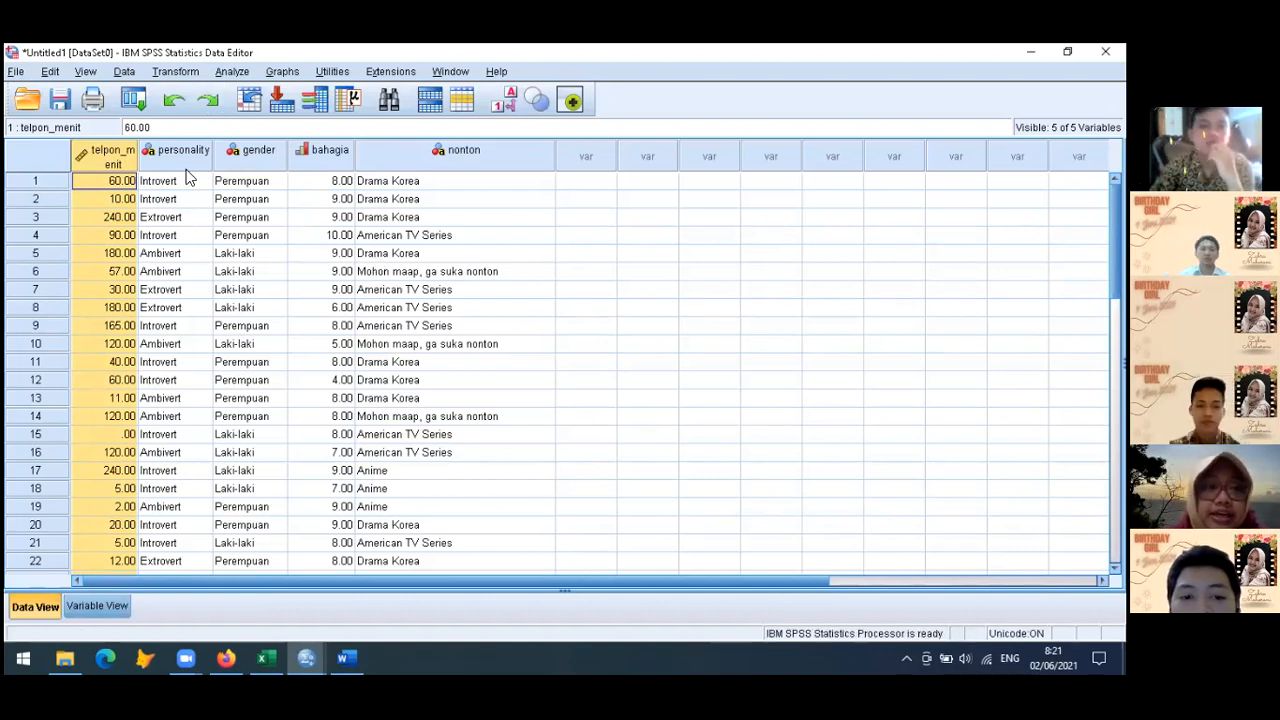
pyautogui.click(186, 233)
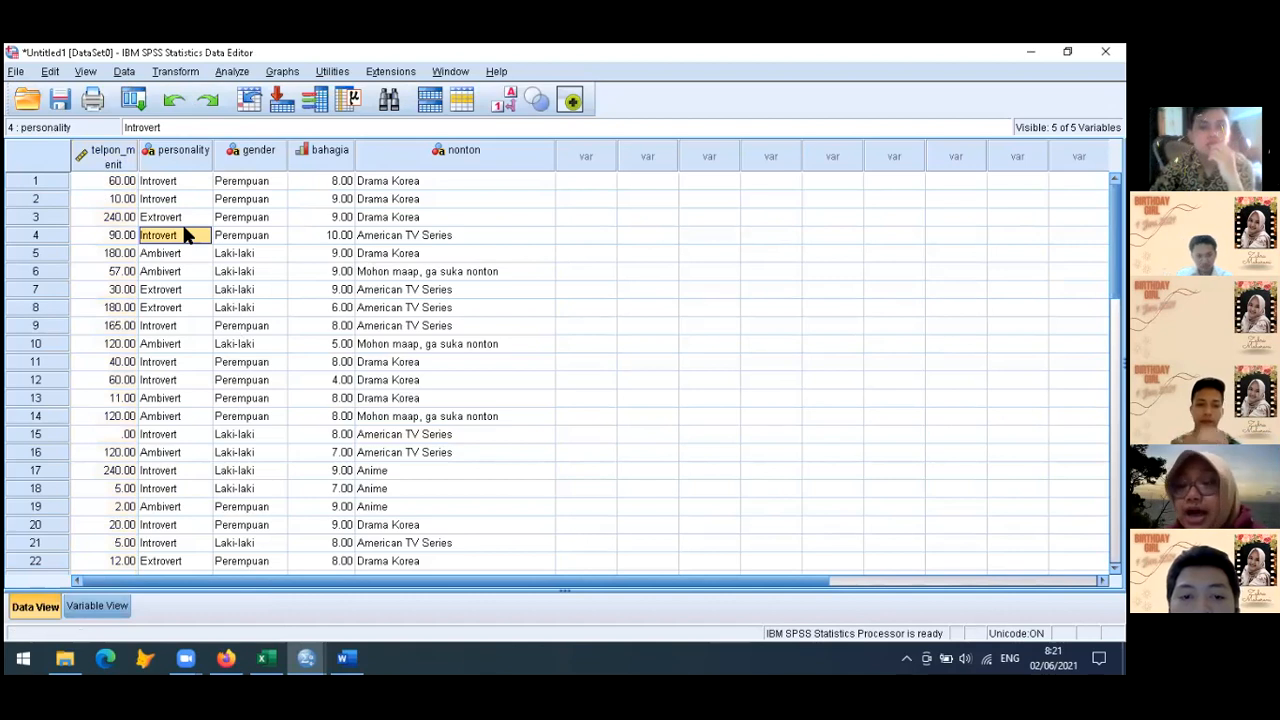
# Begin computing a new variable with log_telpon as the target variable name
pyautogui.click(175, 74)
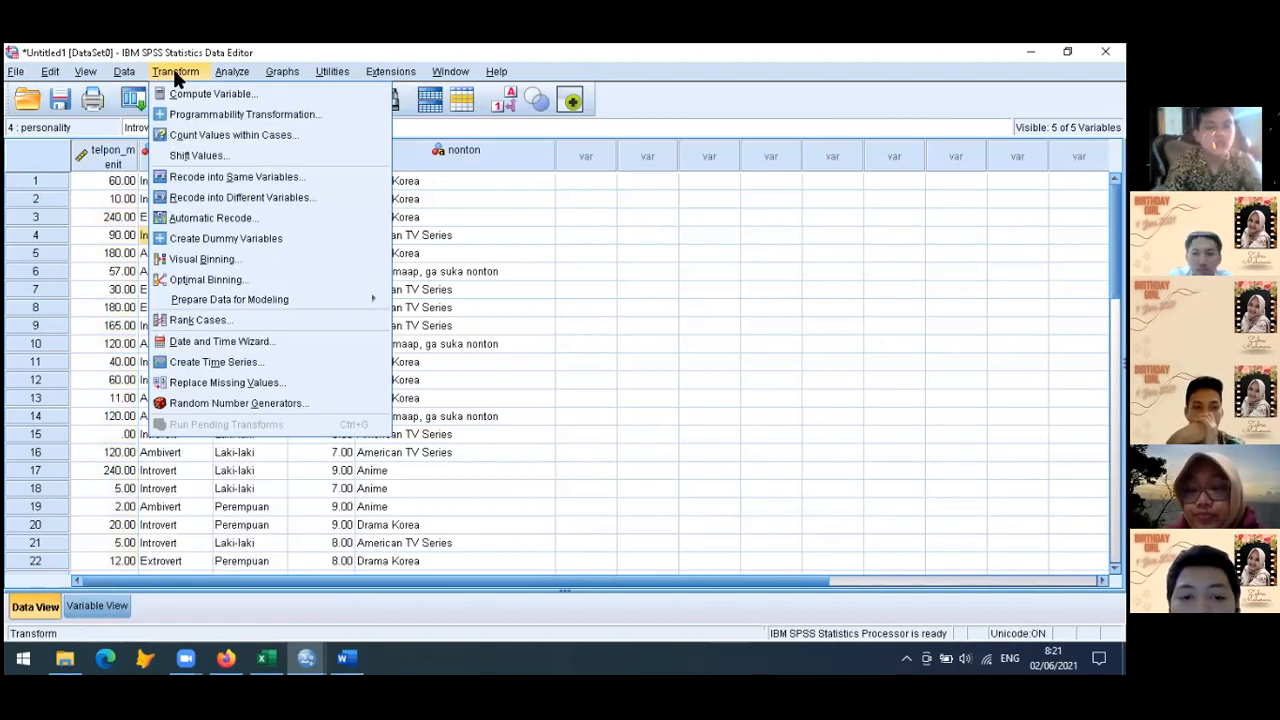
pyautogui.moveTo(139, 79)
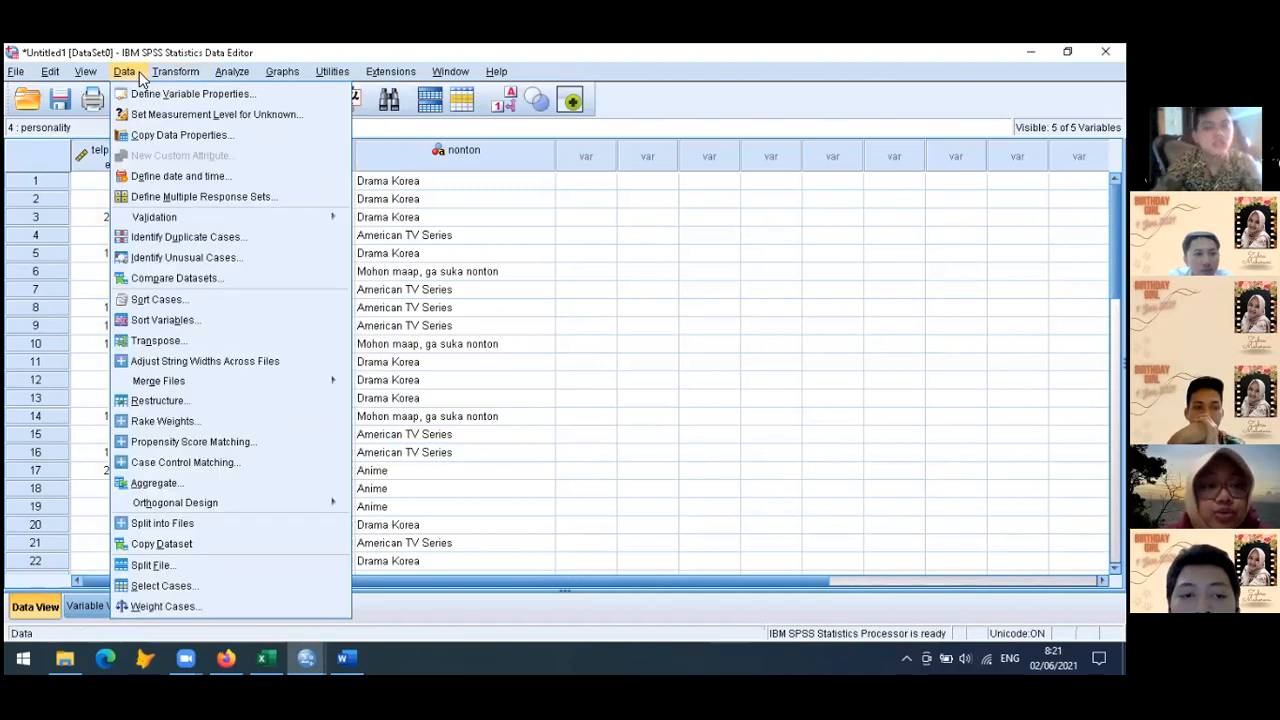
pyautogui.moveTo(178, 75)
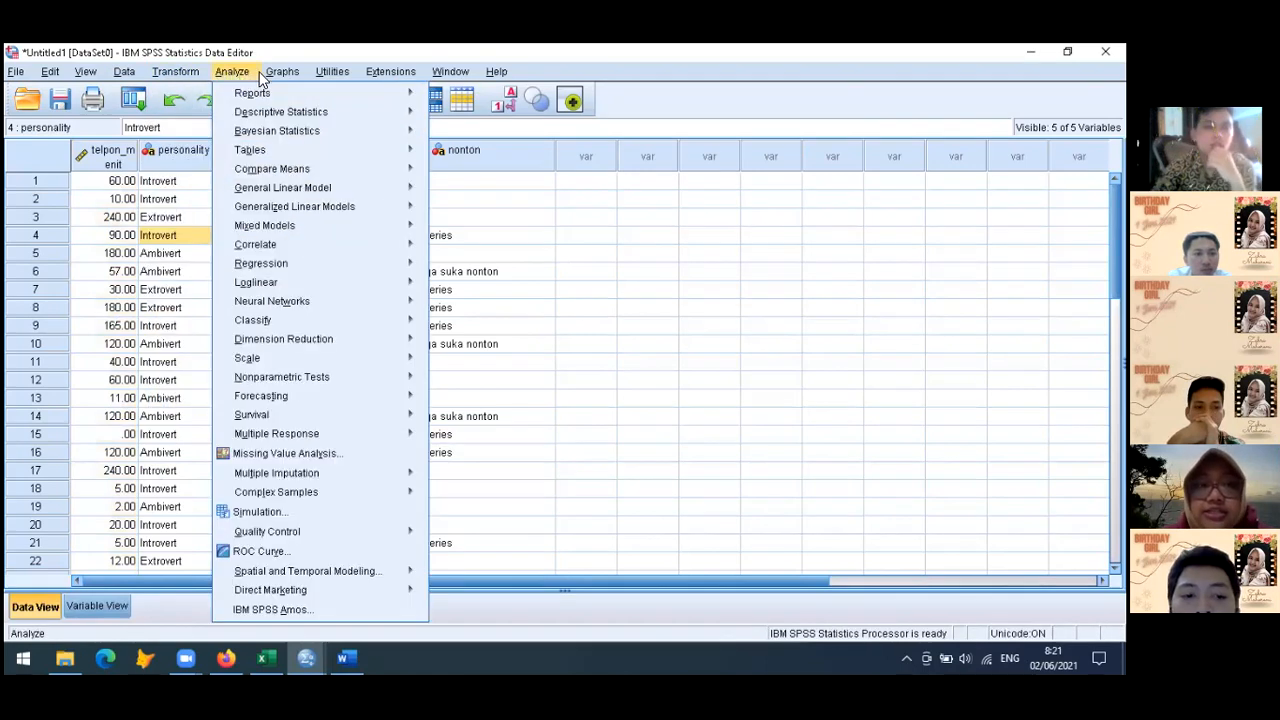
pyautogui.moveTo(285, 76)
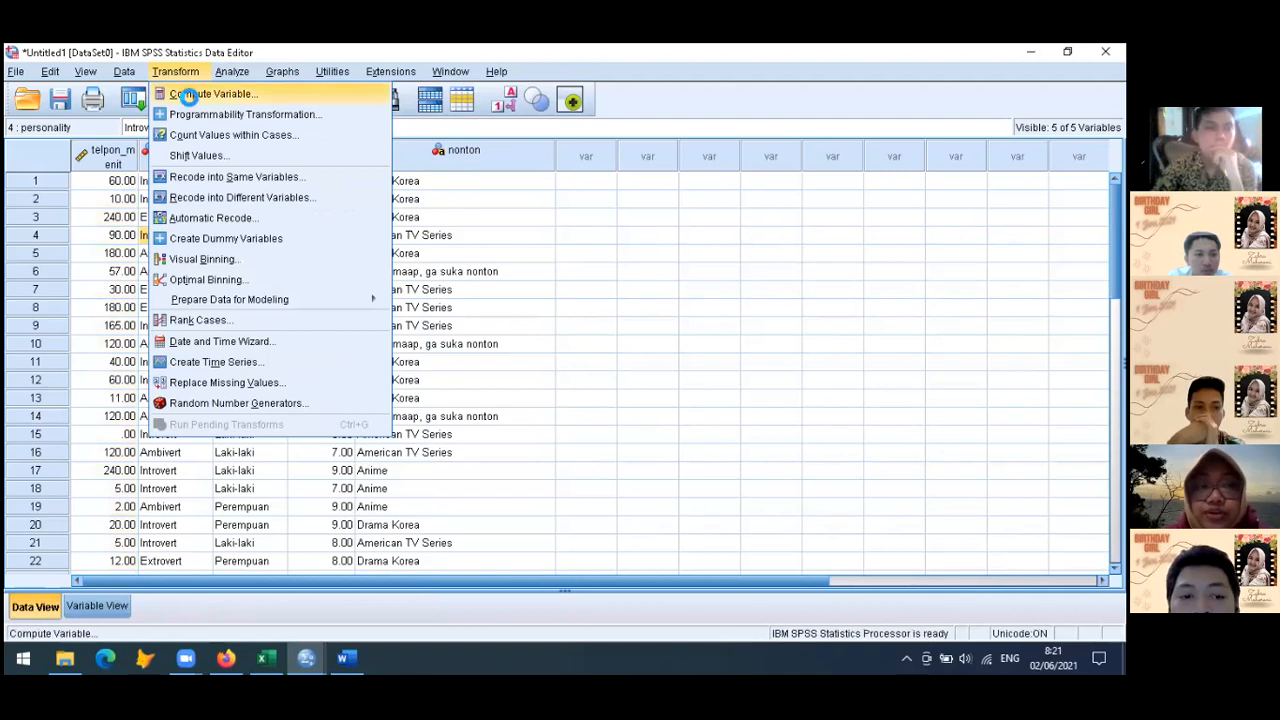
pyautogui.click(187, 93)
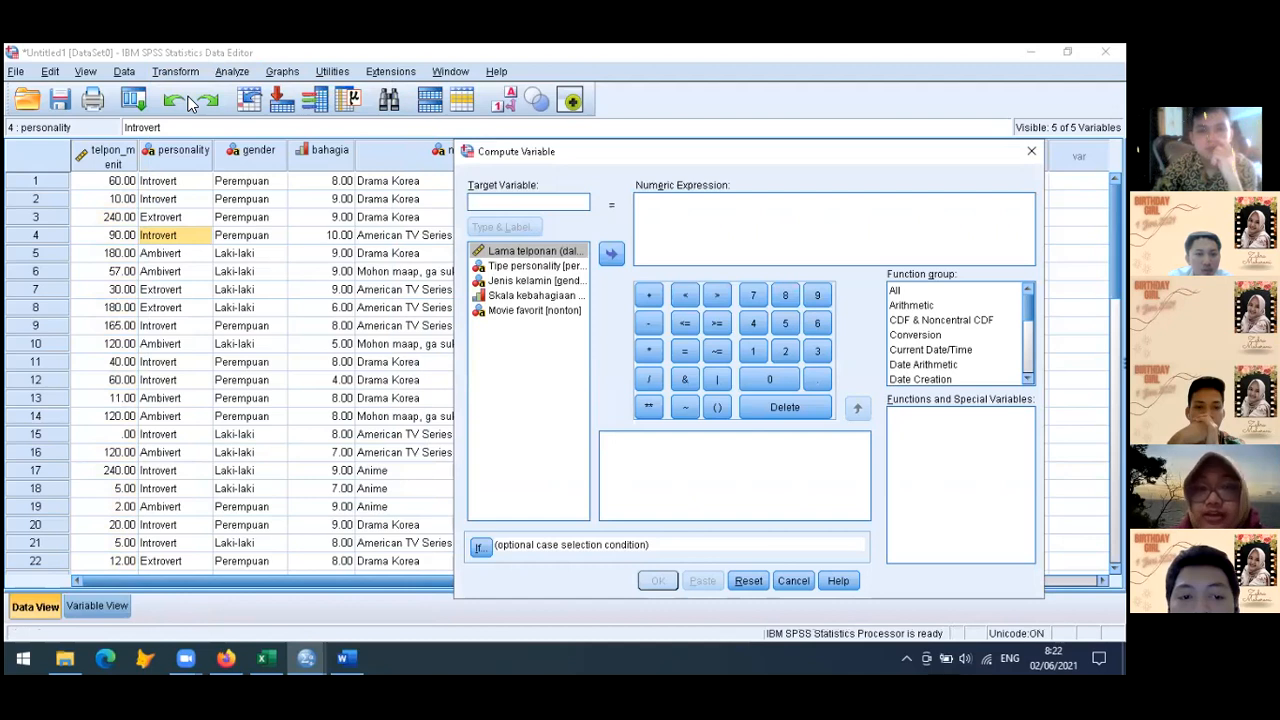
pyautogui.click(504, 205)
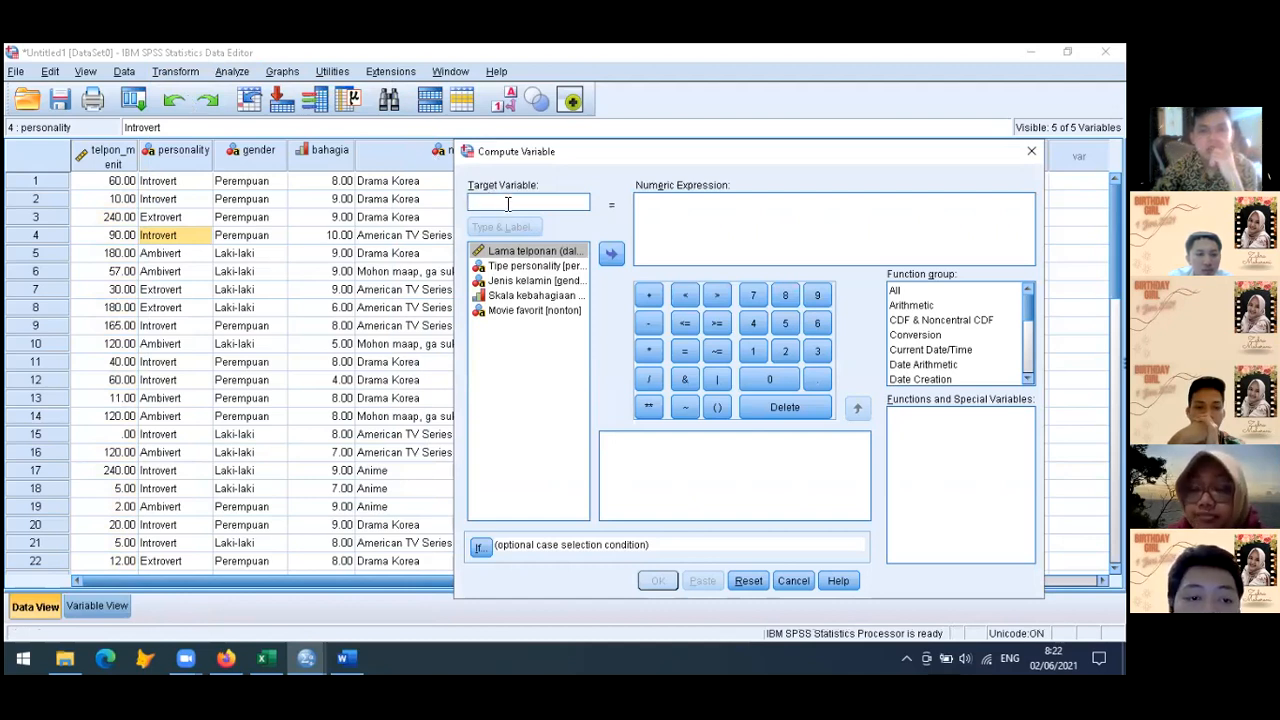
pyautogui.write('log_telpon')
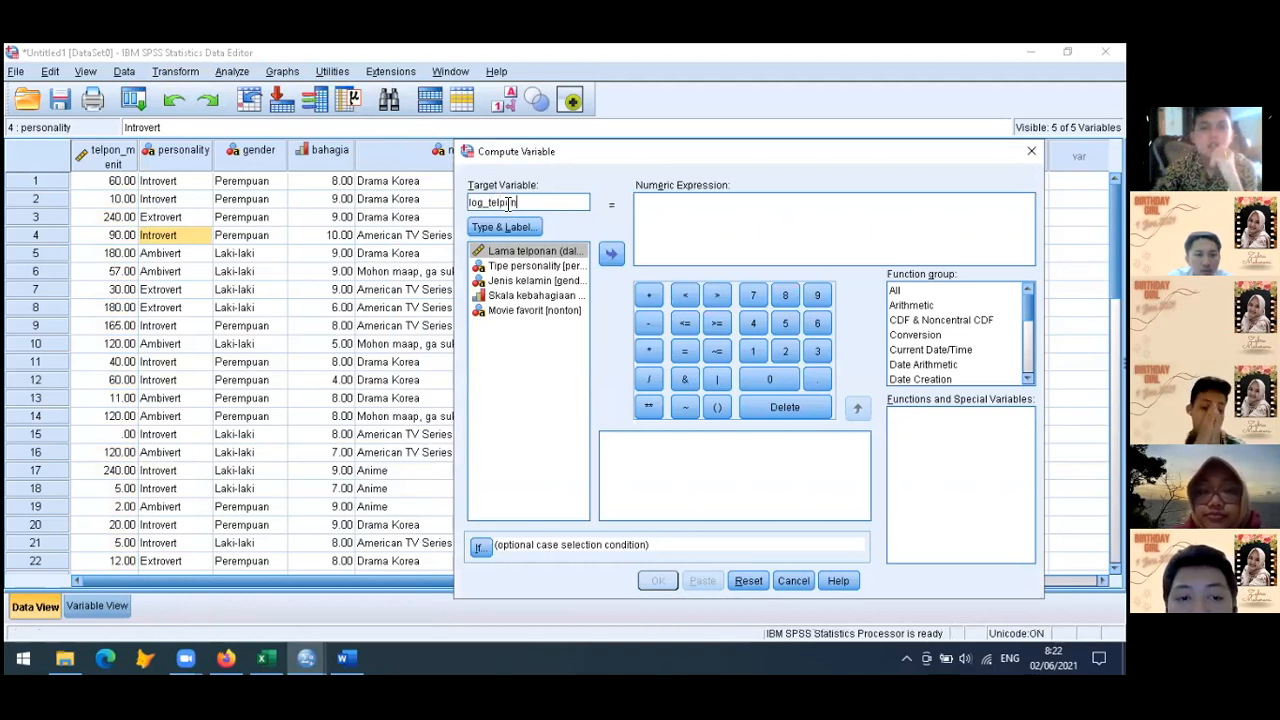
# Enter log10(telpon_menit) as the numeric expression, inserting the Lama telponan variable as the function's argument
pyautogui.click(717, 236)
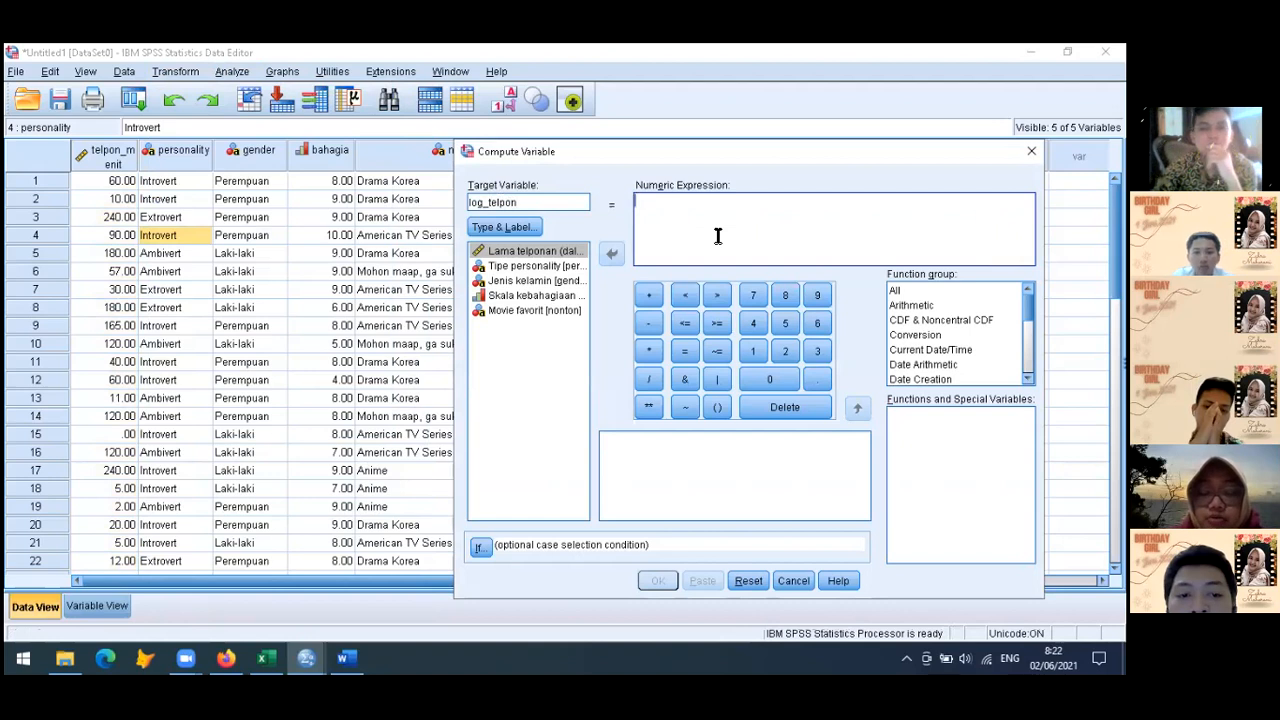
pyautogui.write('log10(')
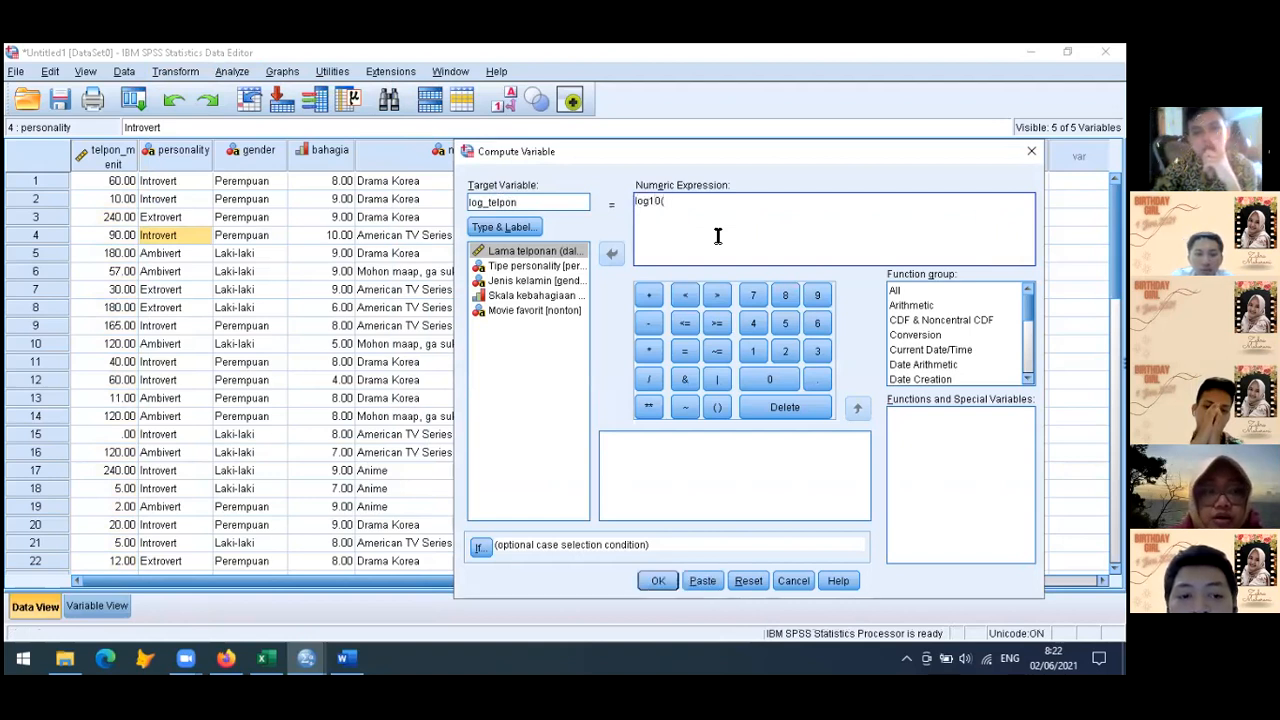
pyautogui.click(565, 251)
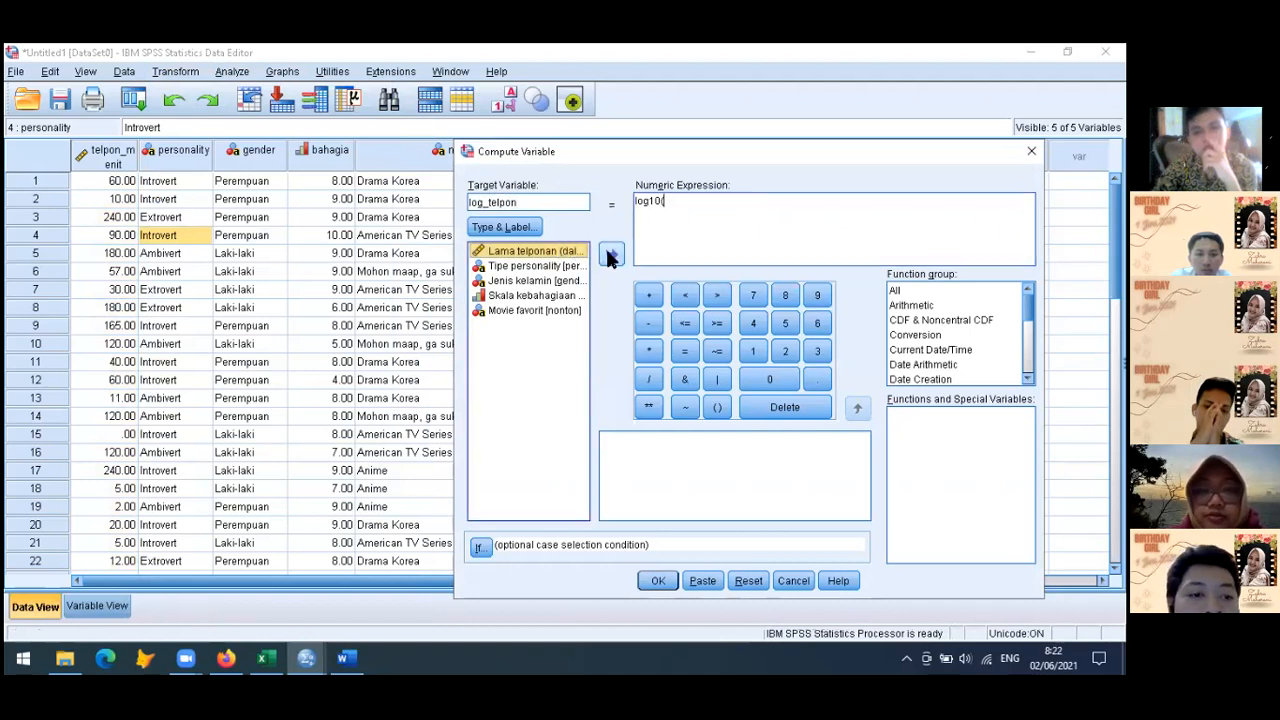
pyautogui.click(611, 255)
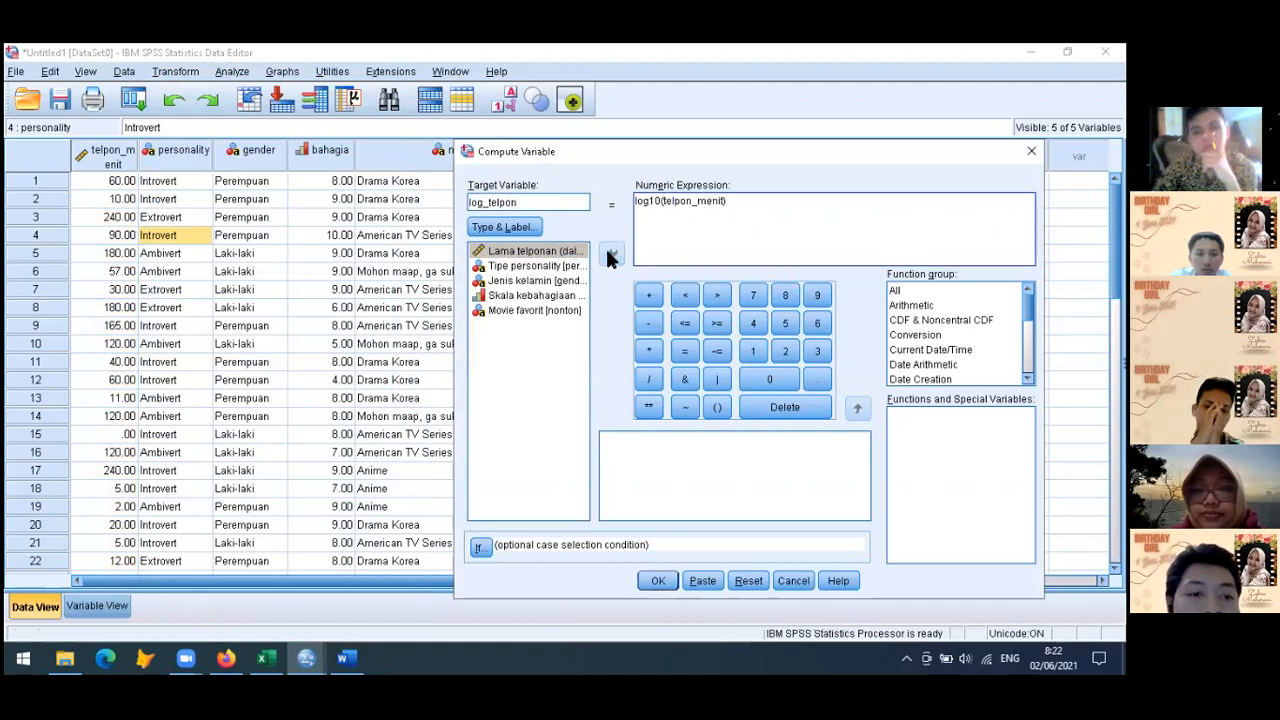
# Look through the Date Arithmetic, Statistical and Arithmetic function groups for the base-10 logarithm function
pyautogui.moveTo(840, 147); pyautogui.dragTo(435, 182)
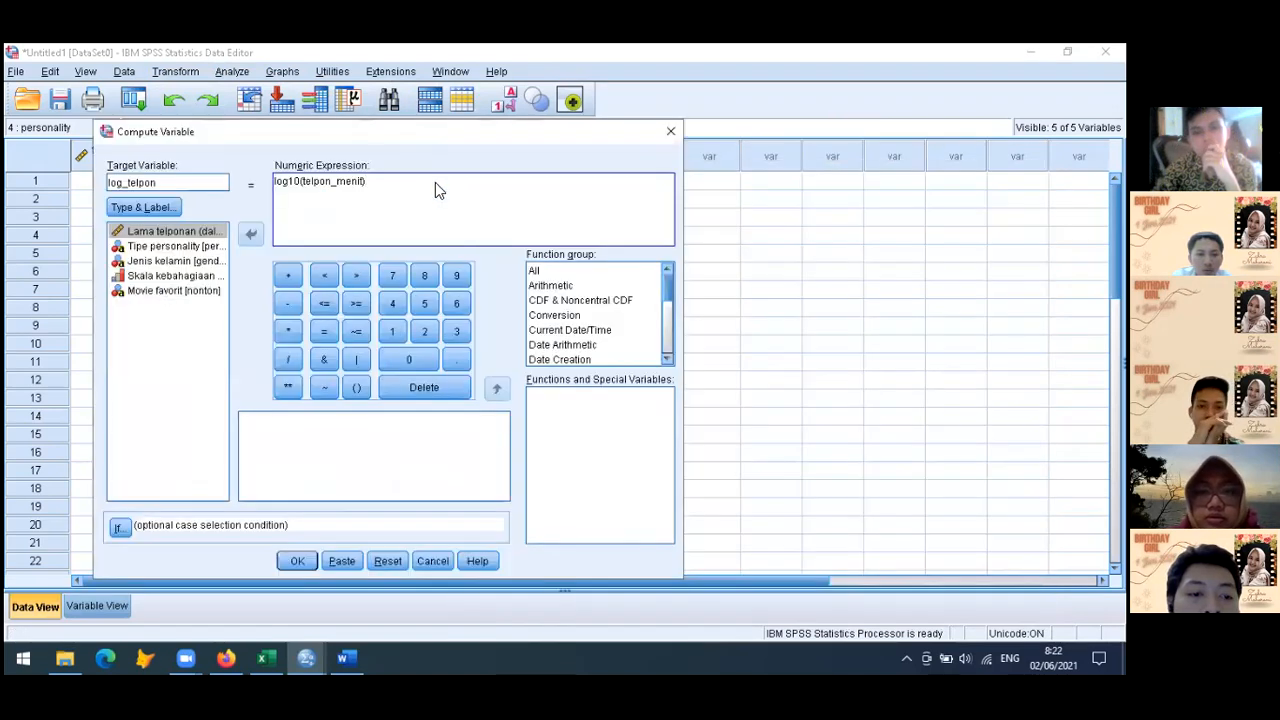
pyautogui.click(562, 347)
pyautogui.click(666, 359)
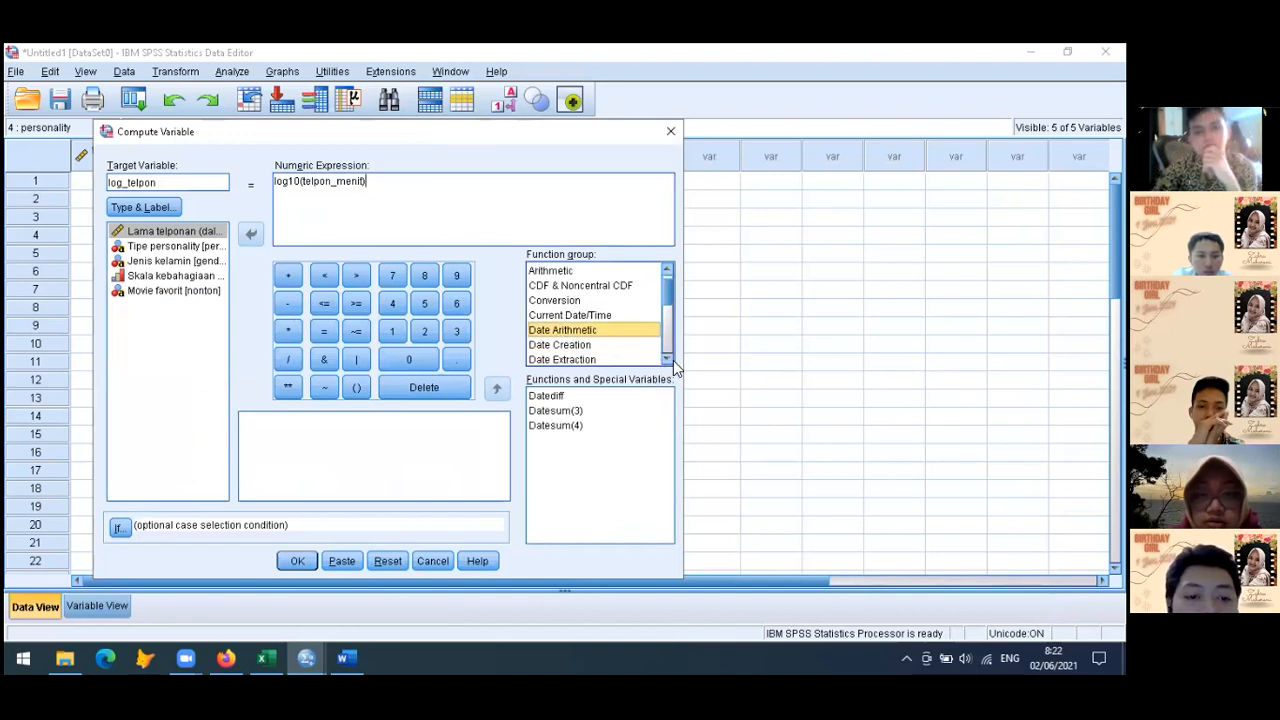
pyautogui.click(666, 359)
pyautogui.click(666, 359)
pyautogui.click(666, 359)
pyautogui.click(666, 359)
pyautogui.click(666, 359)
pyautogui.click(666, 359)
pyautogui.click(666, 359)
pyautogui.click(666, 359)
pyautogui.click(666, 359)
pyautogui.click(666, 359)
pyautogui.click(666, 359)
pyautogui.click(666, 359)
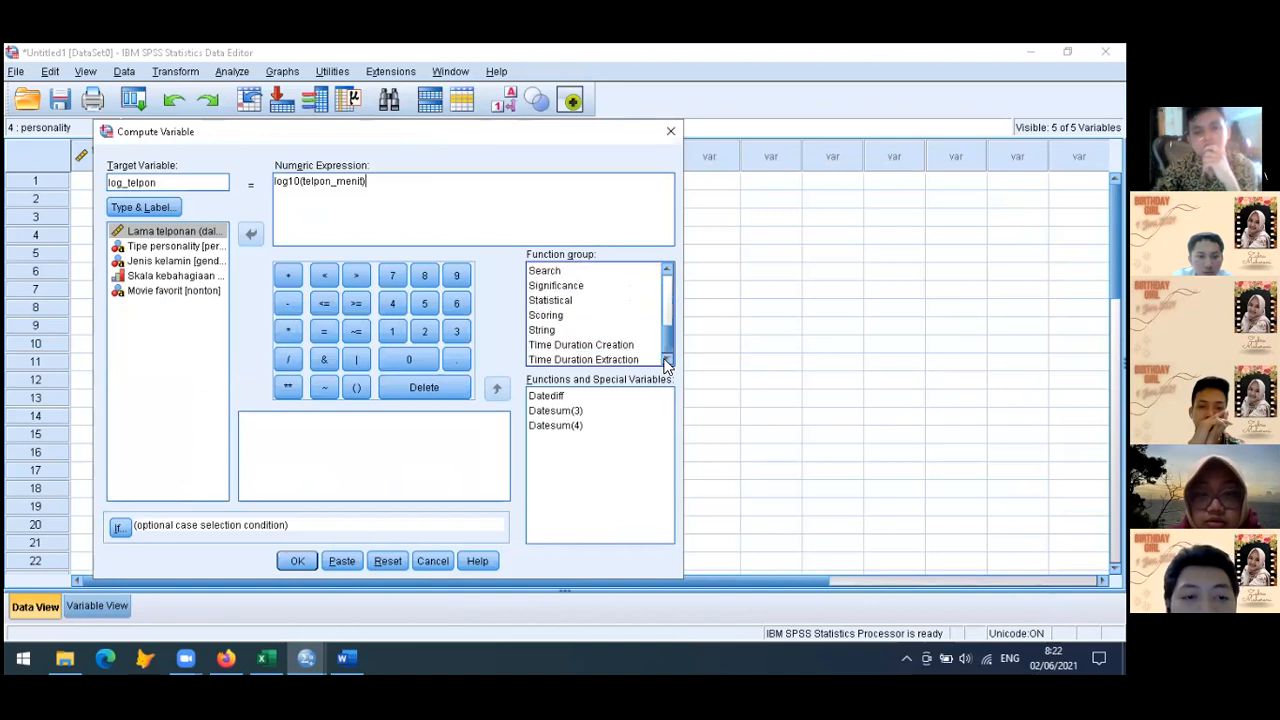
pyautogui.click(559, 303)
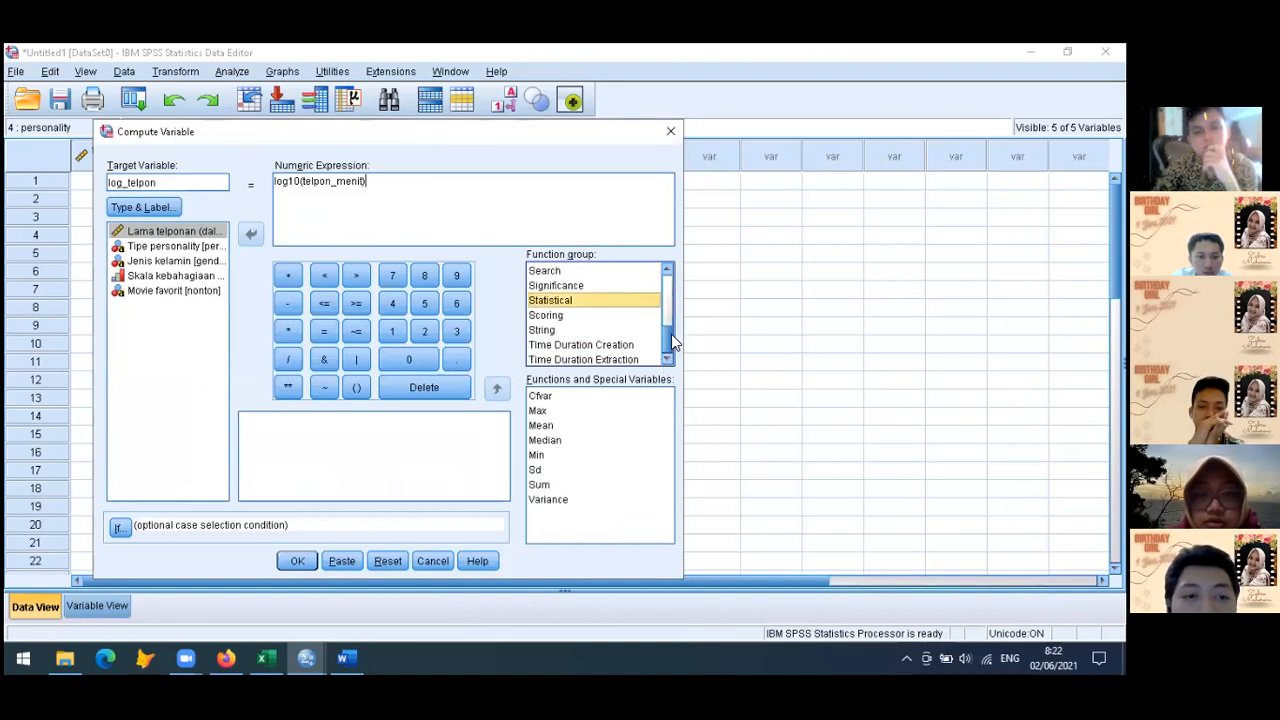
pyautogui.scroll(5, 673, 278)
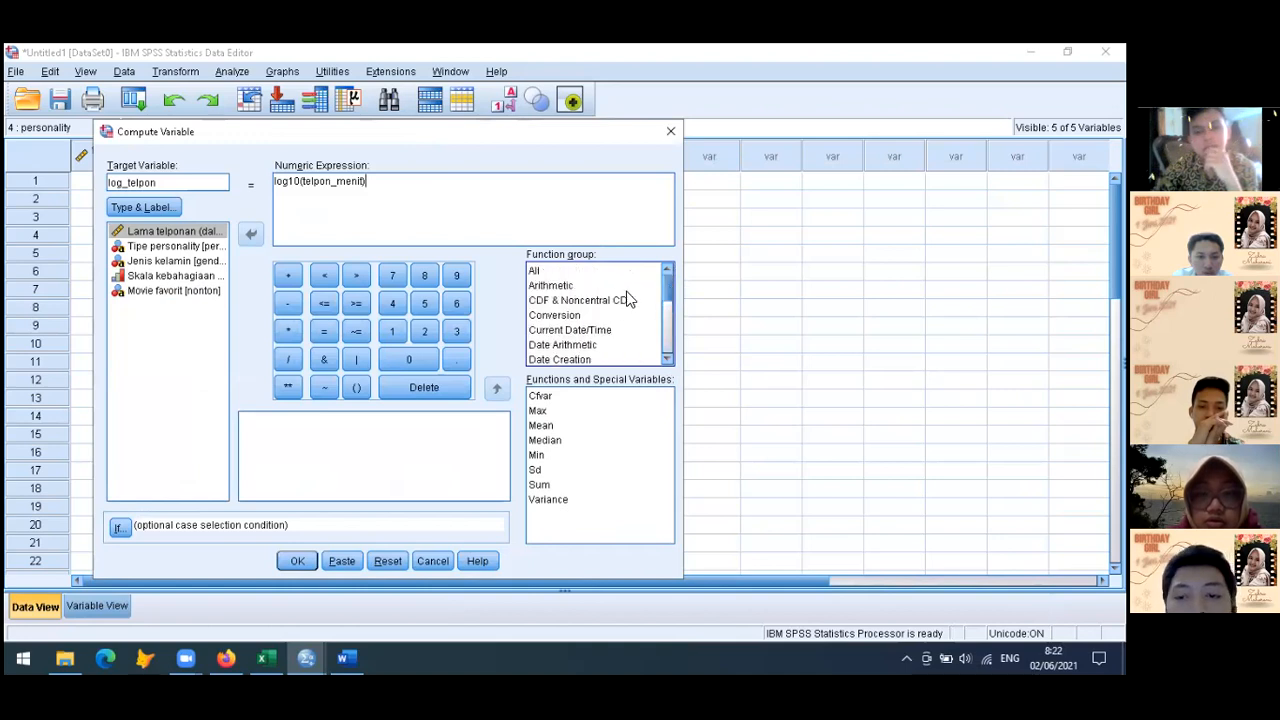
pyautogui.click(581, 285)
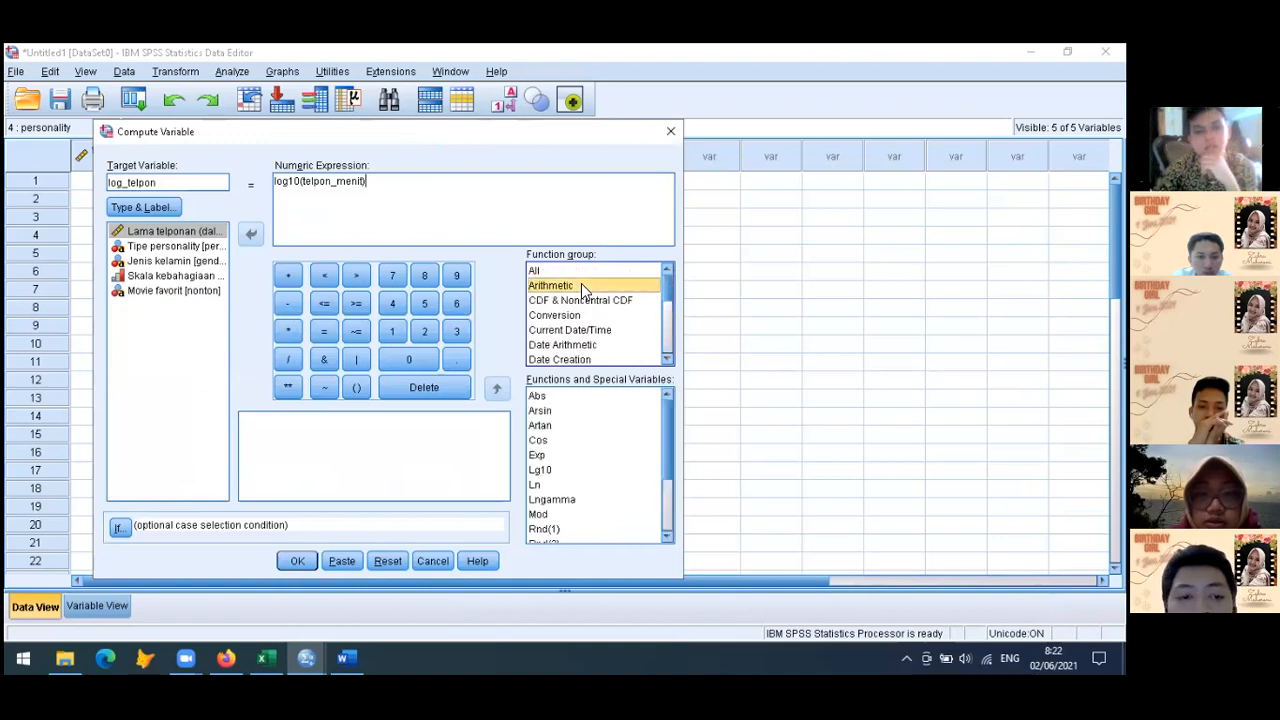
# Try adding the Lg10 function after the existing numeric expression, and remove the added text
pyautogui.click(540, 469)
pyautogui.click(496, 387)
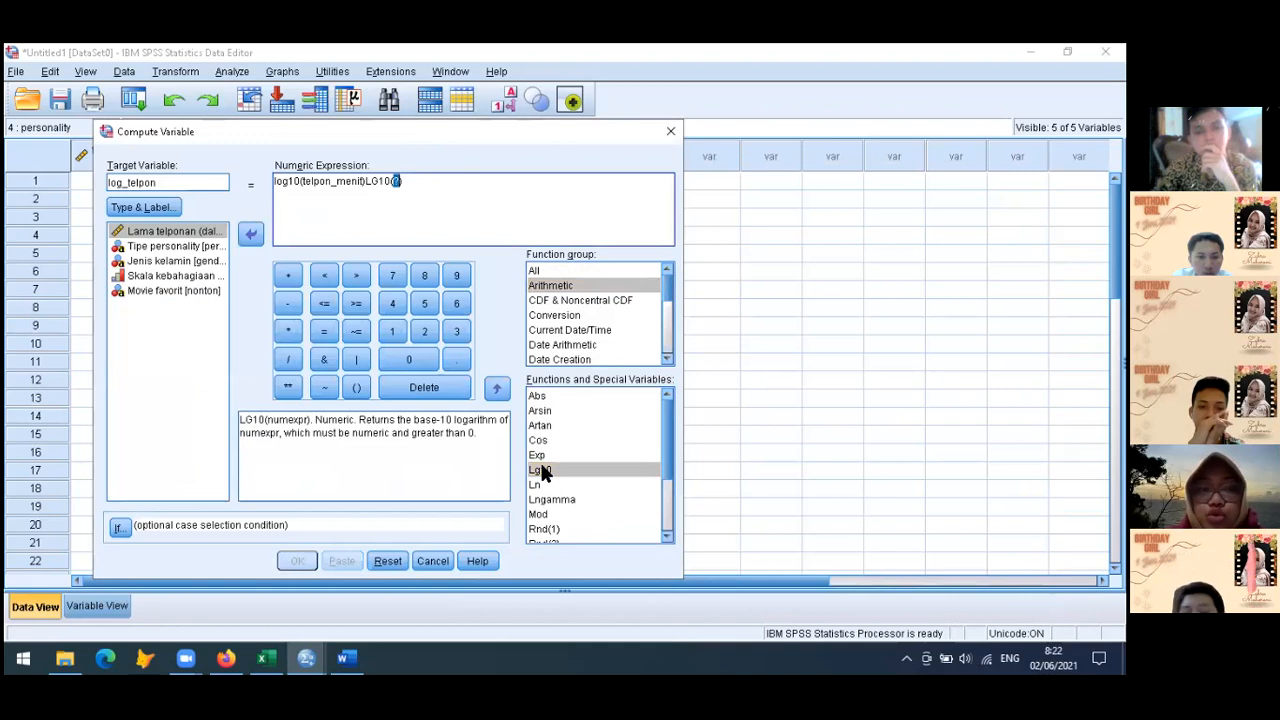
pyautogui.press('BackSpace')
pyautogui.press('BackSpace')
pyautogui.press('BackSpace')
pyautogui.press('BackSpace')
pyautogui.press('BackSpace')
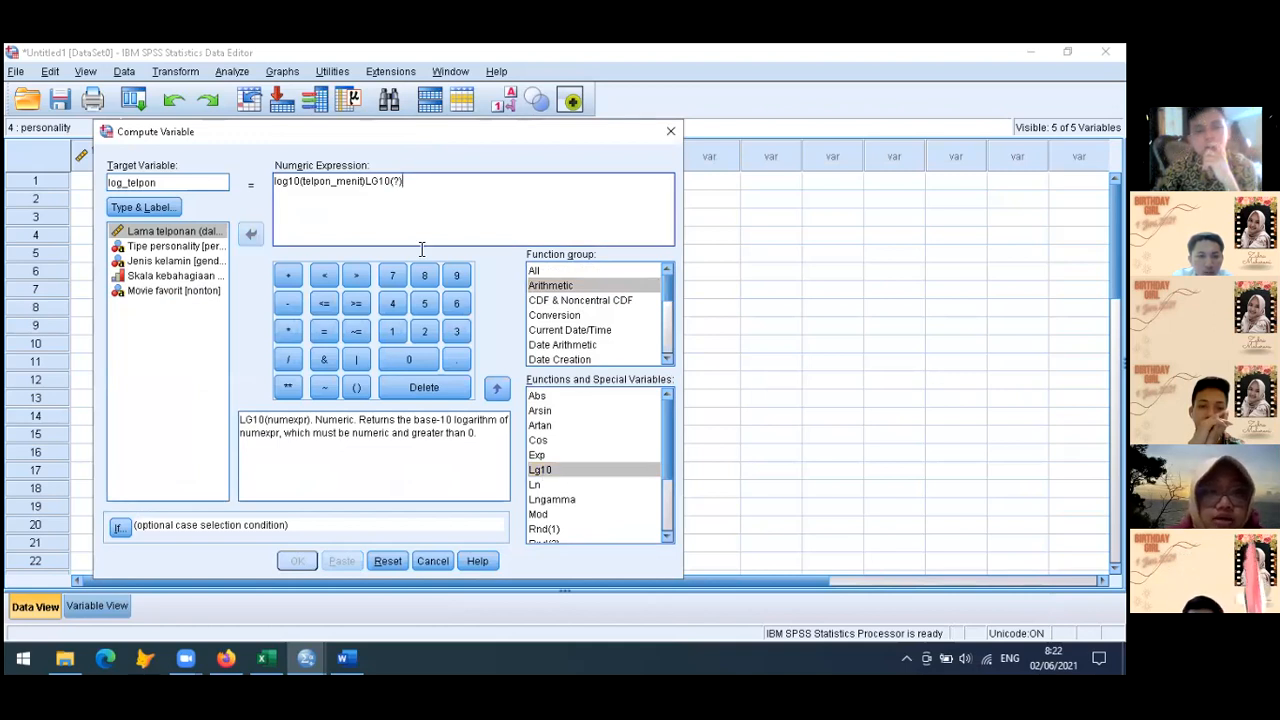
pyautogui.press('BackSpace')
pyautogui.press('BackSpace')
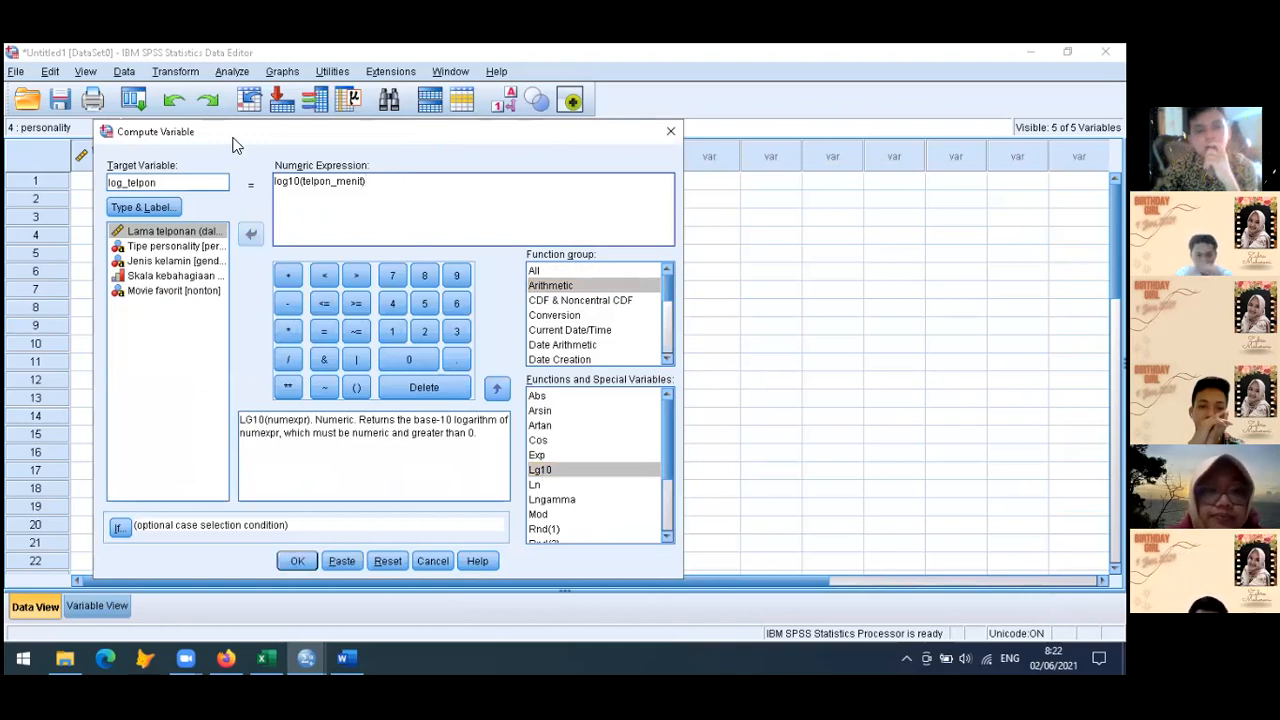
# Correct the numeric expression to lg10(telpon_menit), review the other arithmetic functions and run the computation
pyautogui.click(284, 182)
pyautogui.press('BackSpace')
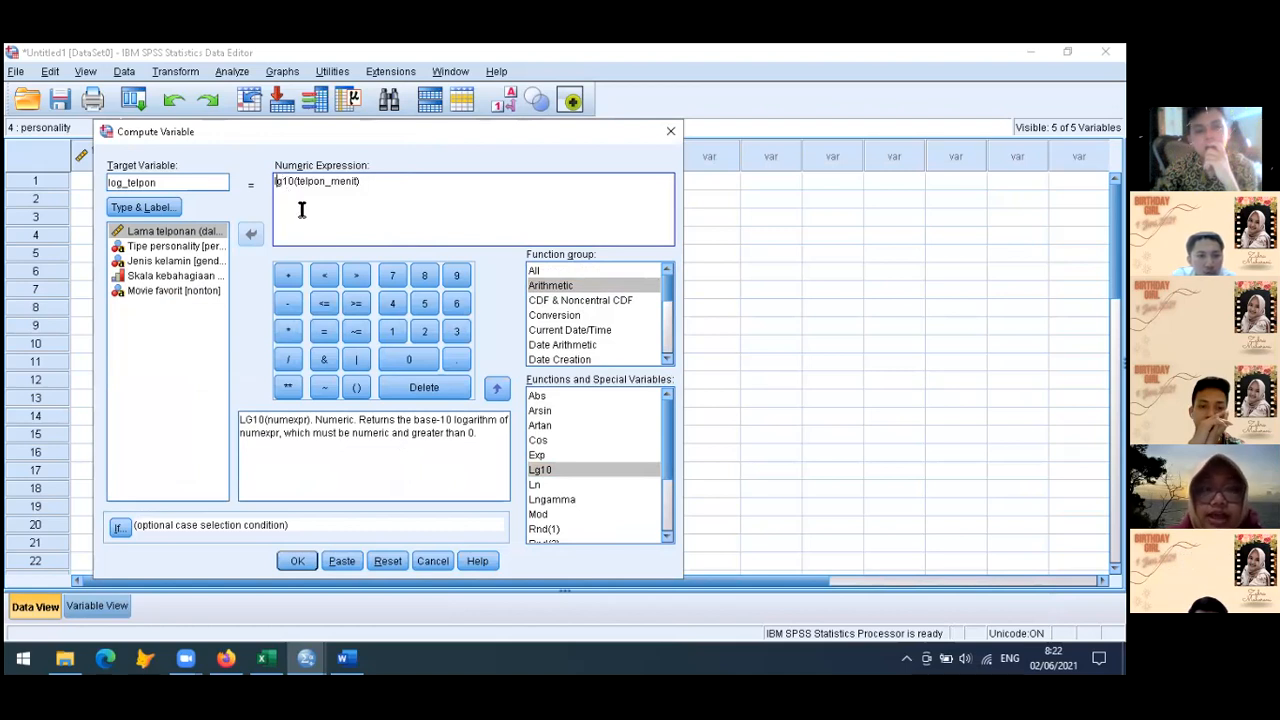
pyautogui.click(540, 270)
pyautogui.click(546, 286)
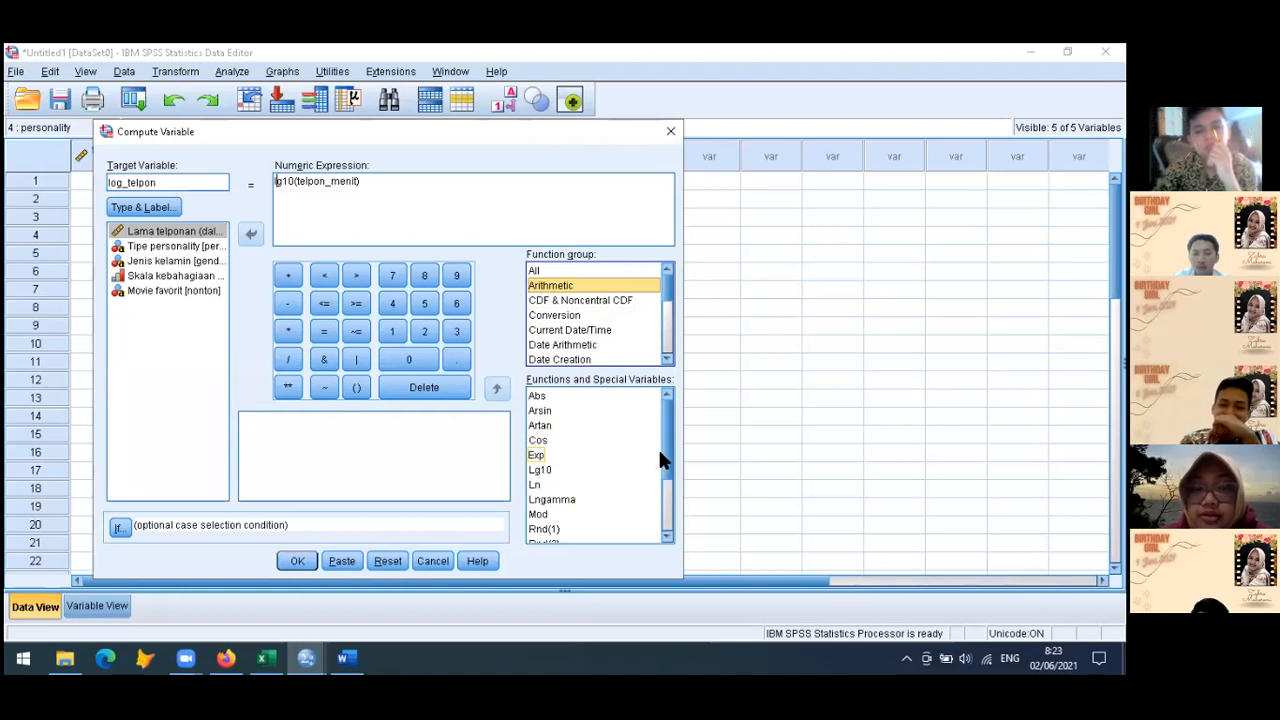
pyautogui.moveTo(663, 446); pyautogui.dragTo(671, 497)
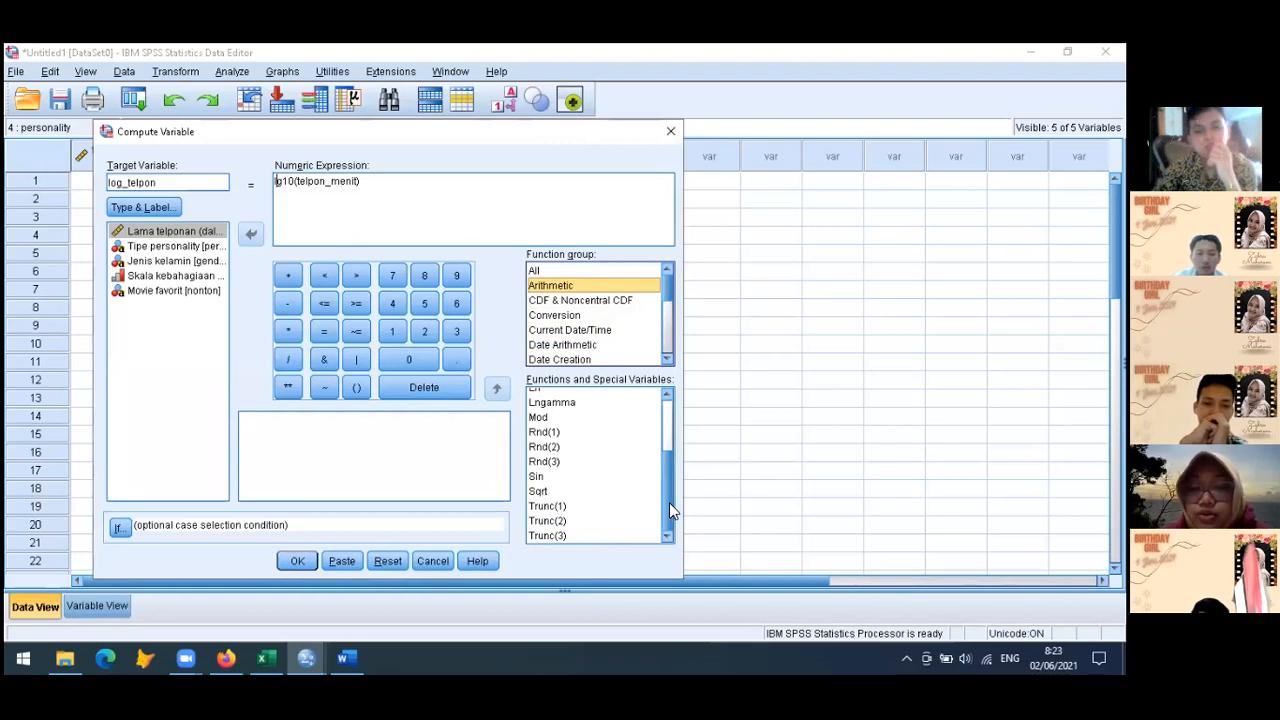
pyautogui.moveTo(669, 502); pyautogui.dragTo(680, 423)
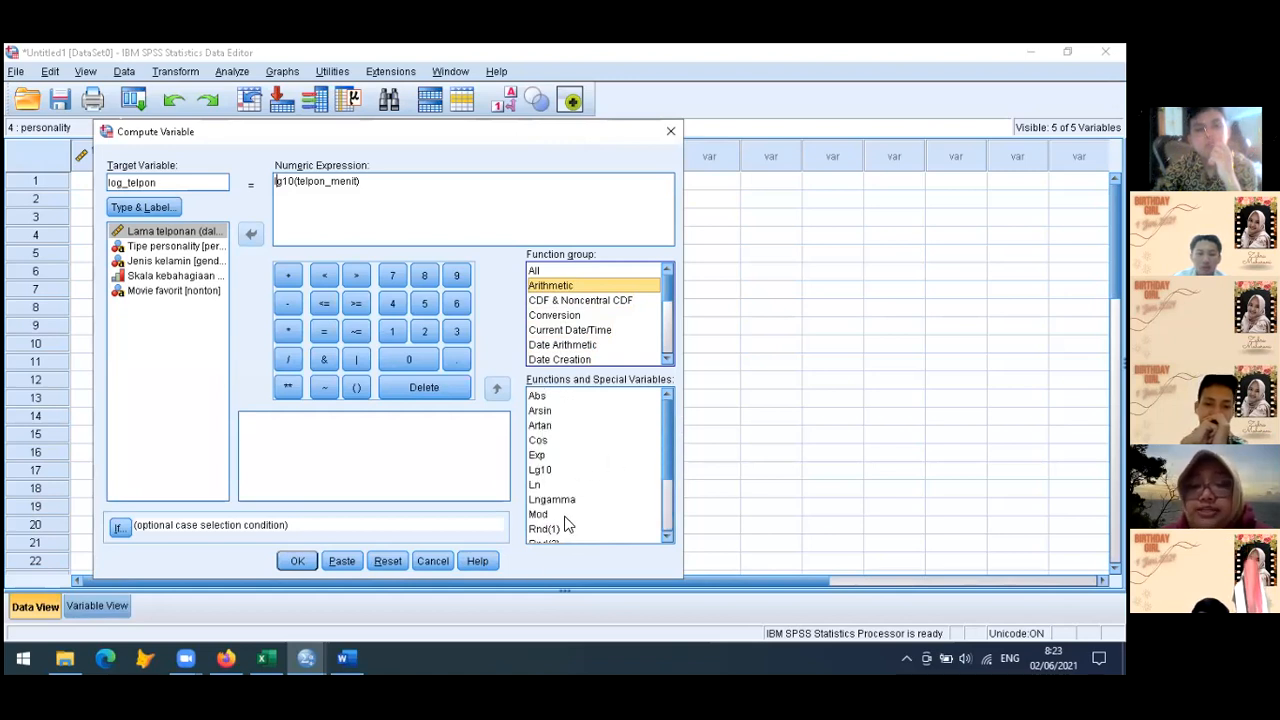
pyautogui.click(401, 180)
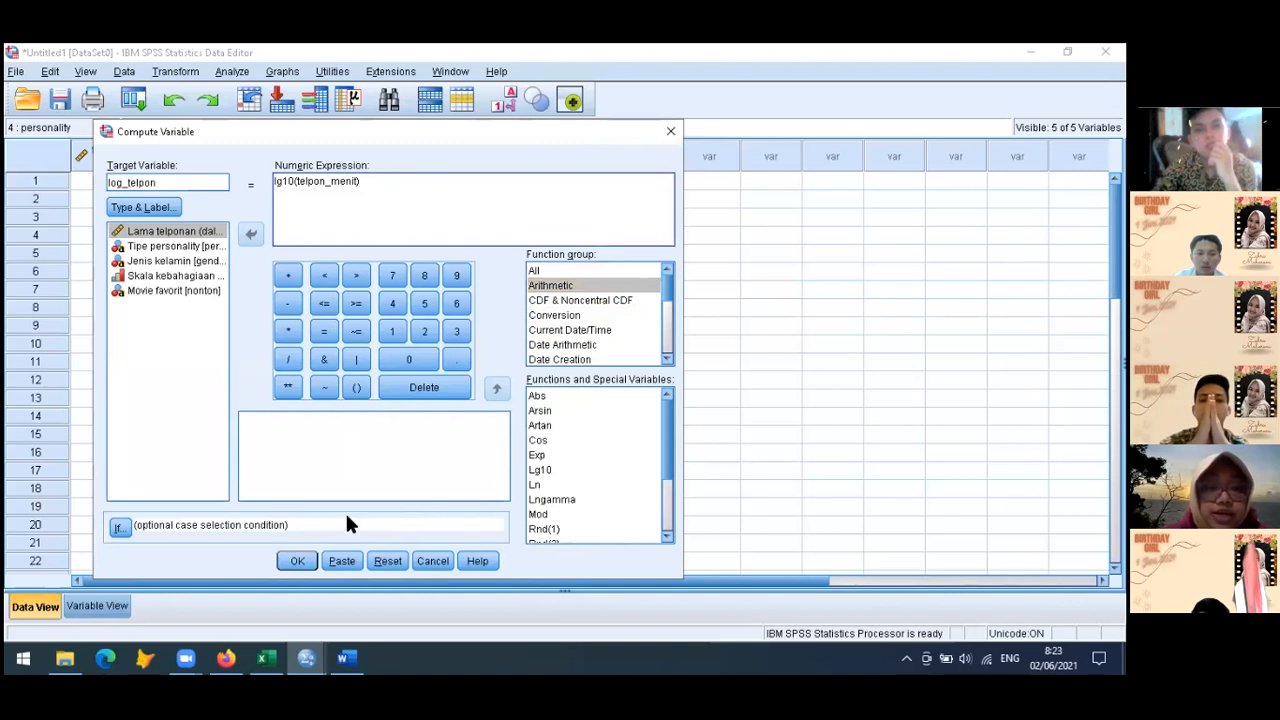
pyautogui.click(293, 563)
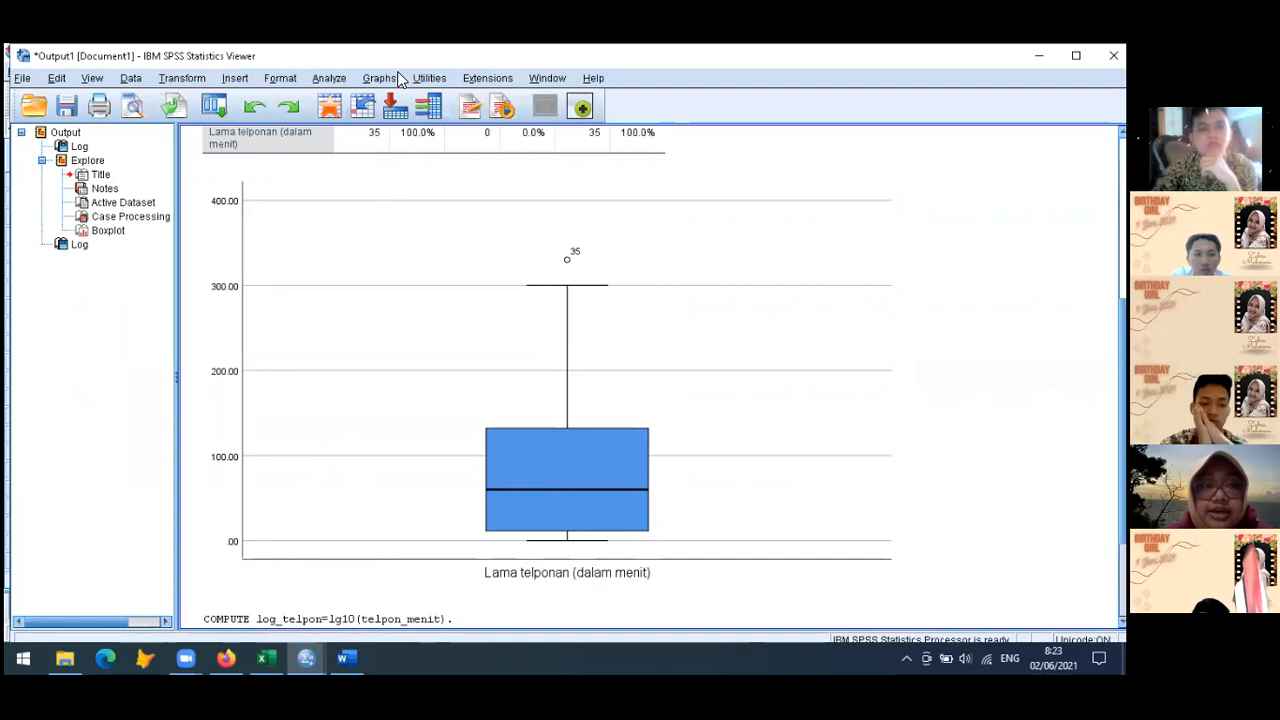
# Check the call duration boxplot in the output viewer and examine the log_telpon column in the Data Editor
pyautogui.moveTo(440, 56); pyautogui.dragTo(555, 143)
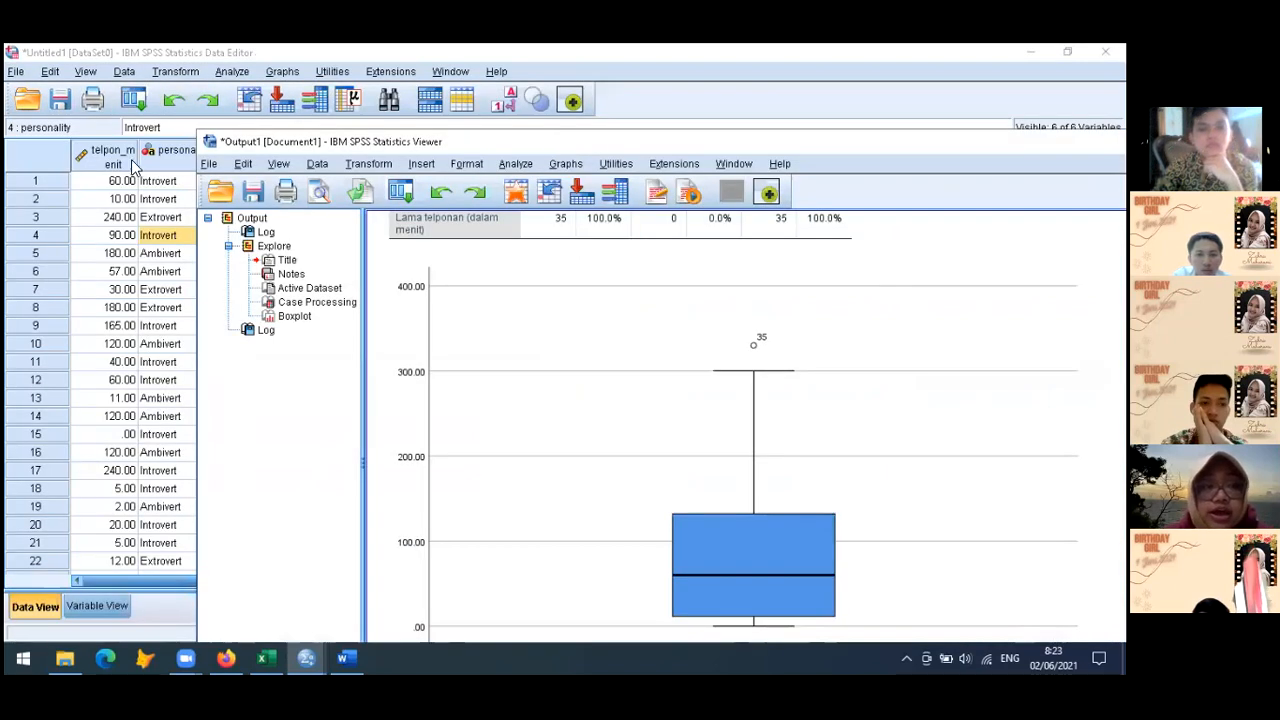
pyautogui.click(133, 57)
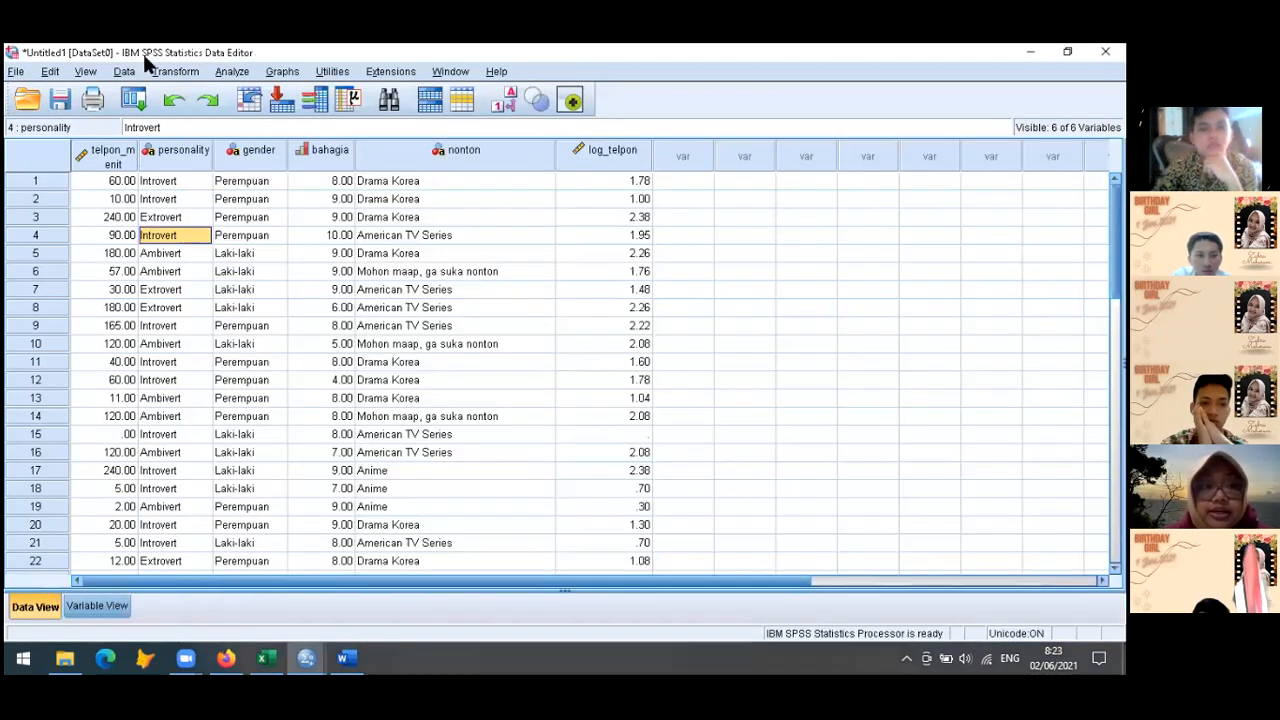
pyautogui.moveTo(306, 657)
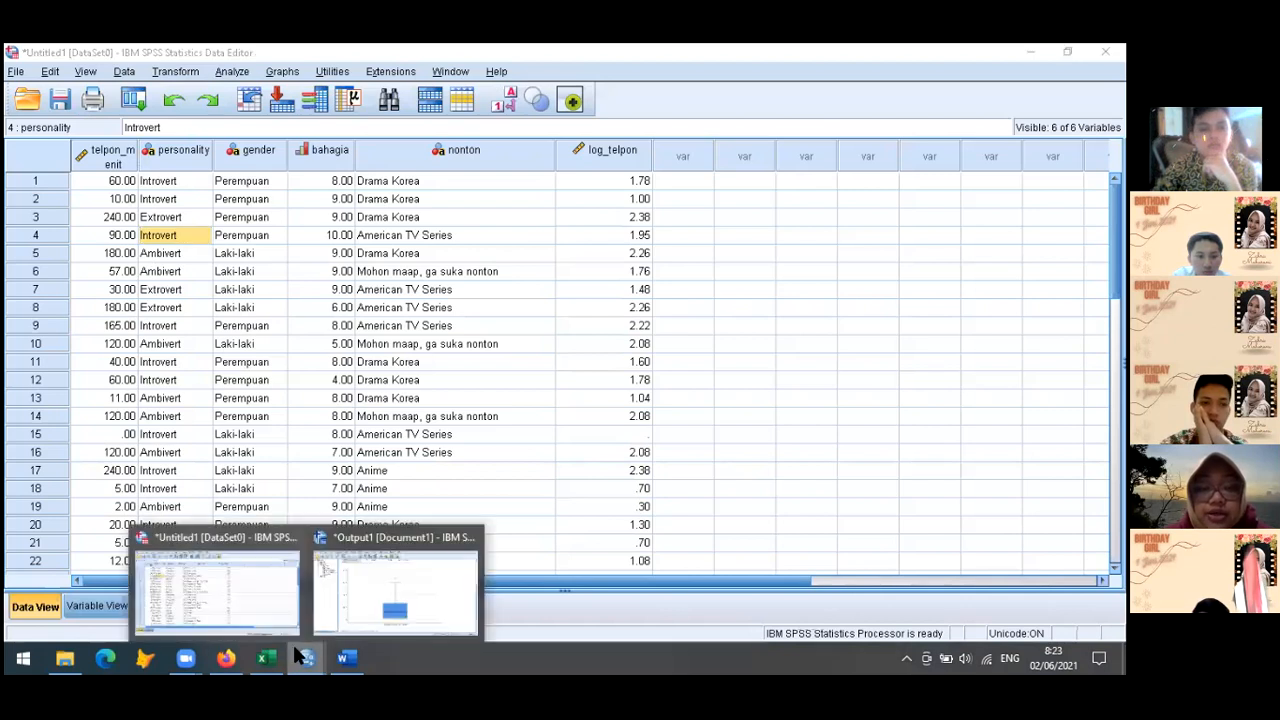
pyautogui.click(397, 598)
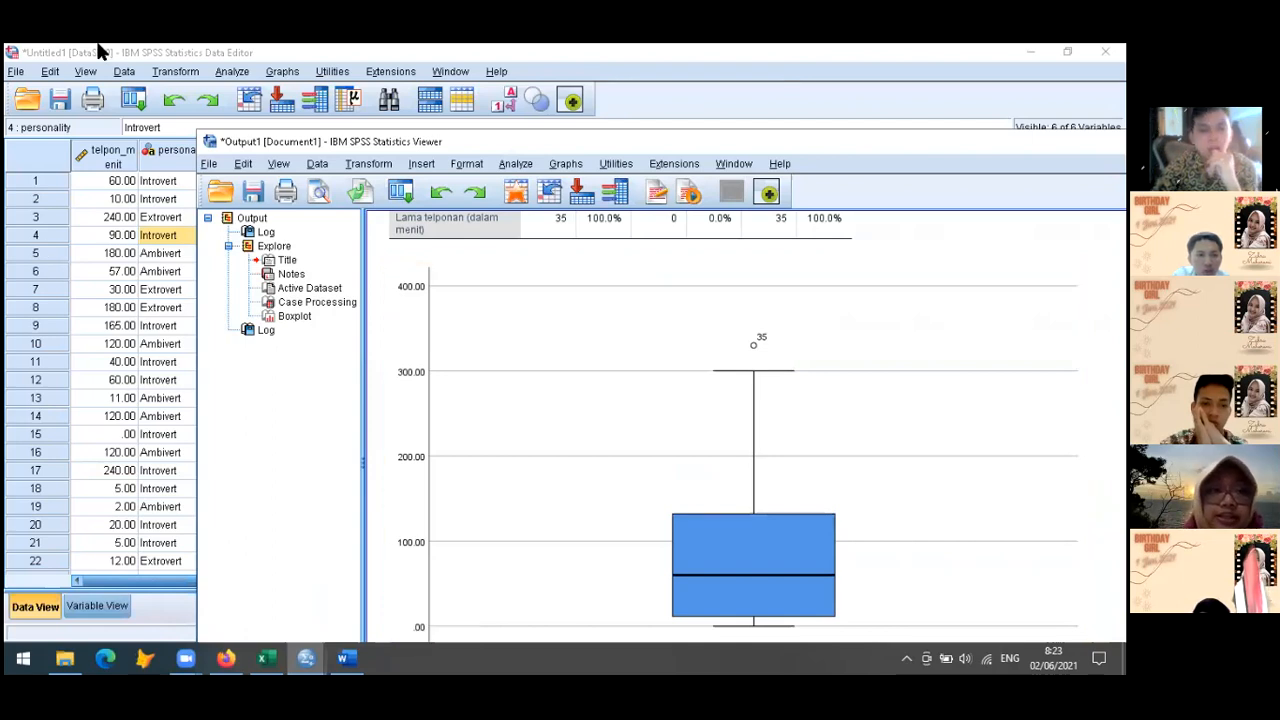
pyautogui.click(133, 47)
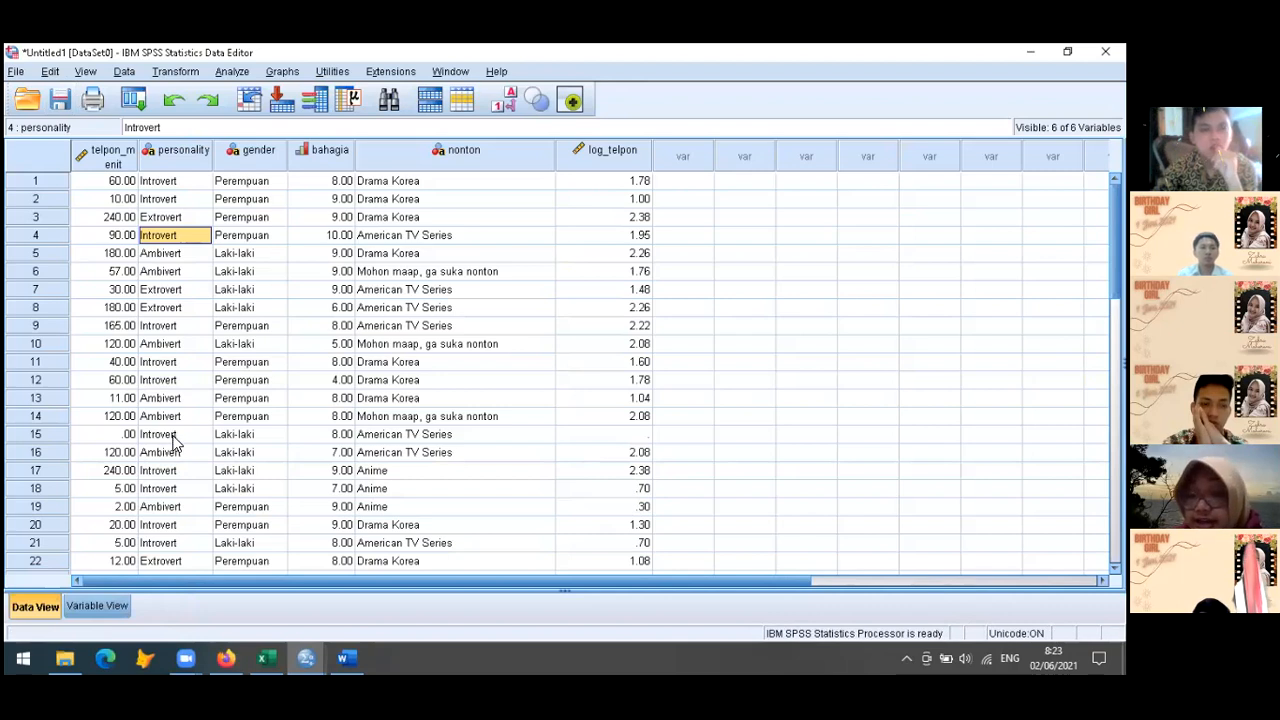
pyautogui.moveTo(302, 650)
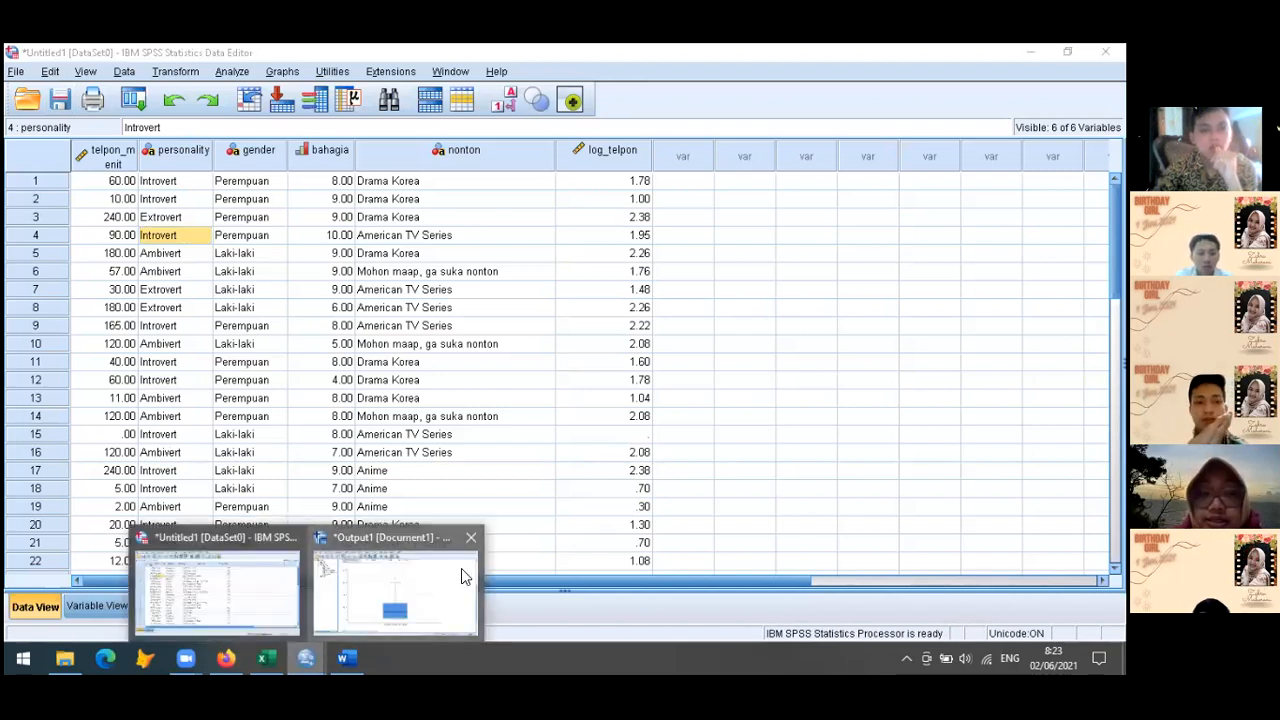
pyautogui.click(460, 572)
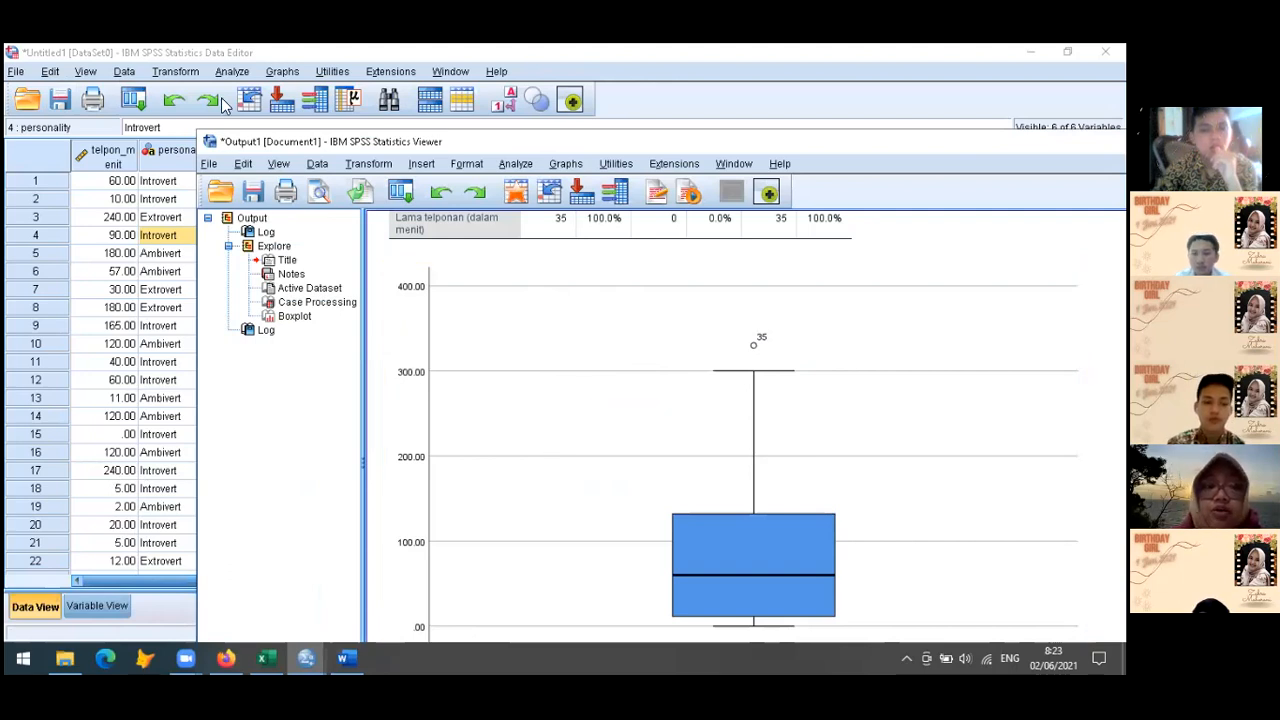
pyautogui.click(236, 57)
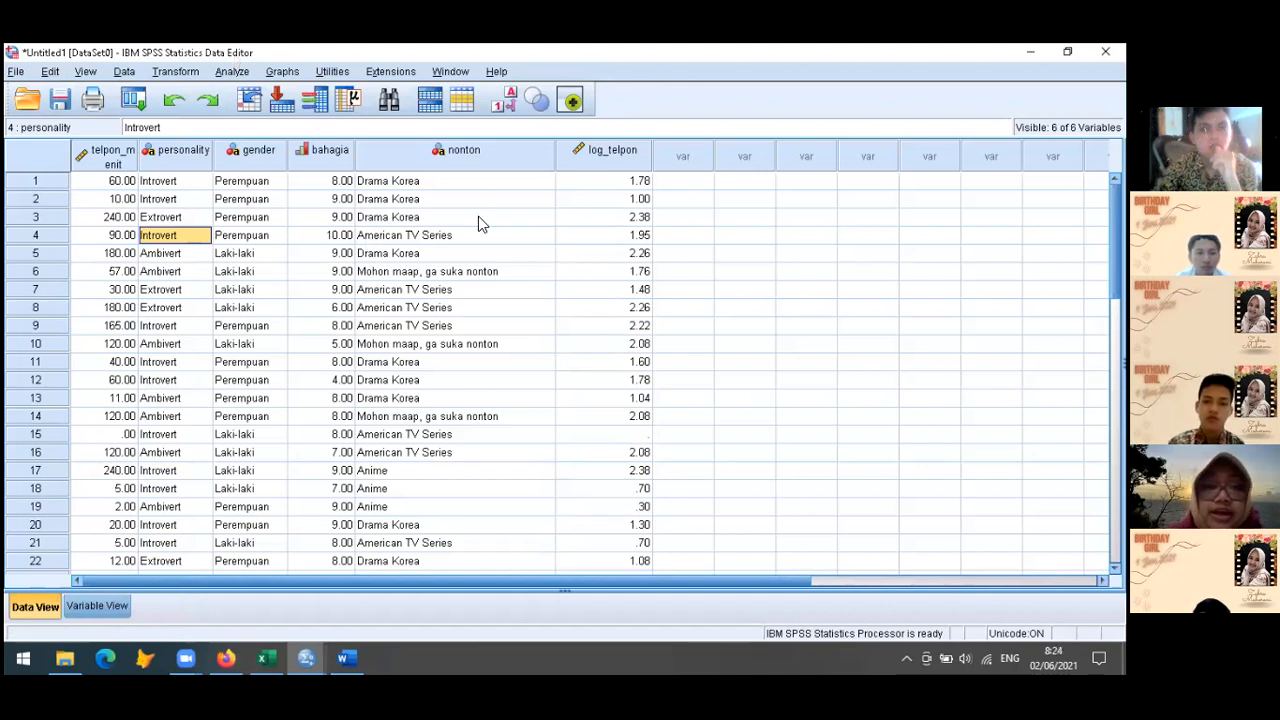
pyautogui.click(614, 160)
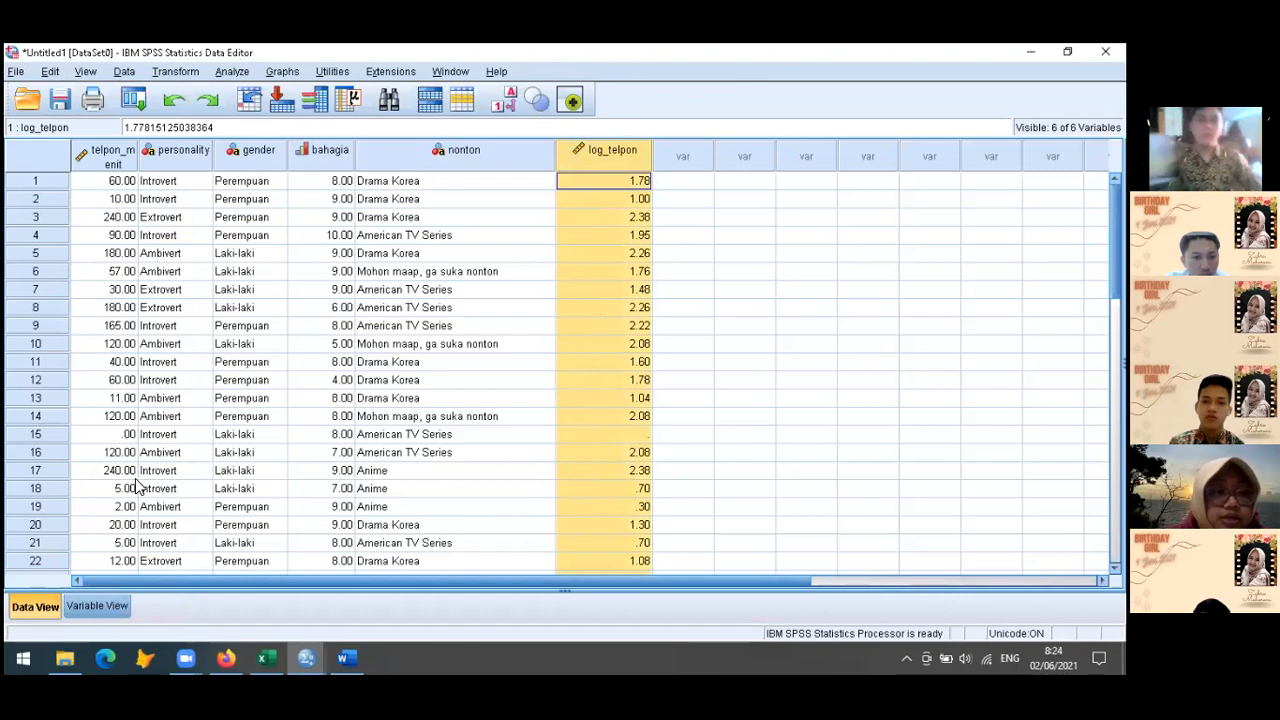
# Compare the telpon_menit and log_telpon values in the data, checking case 15 and its neighbouring cases
pyautogui.click(113, 441)
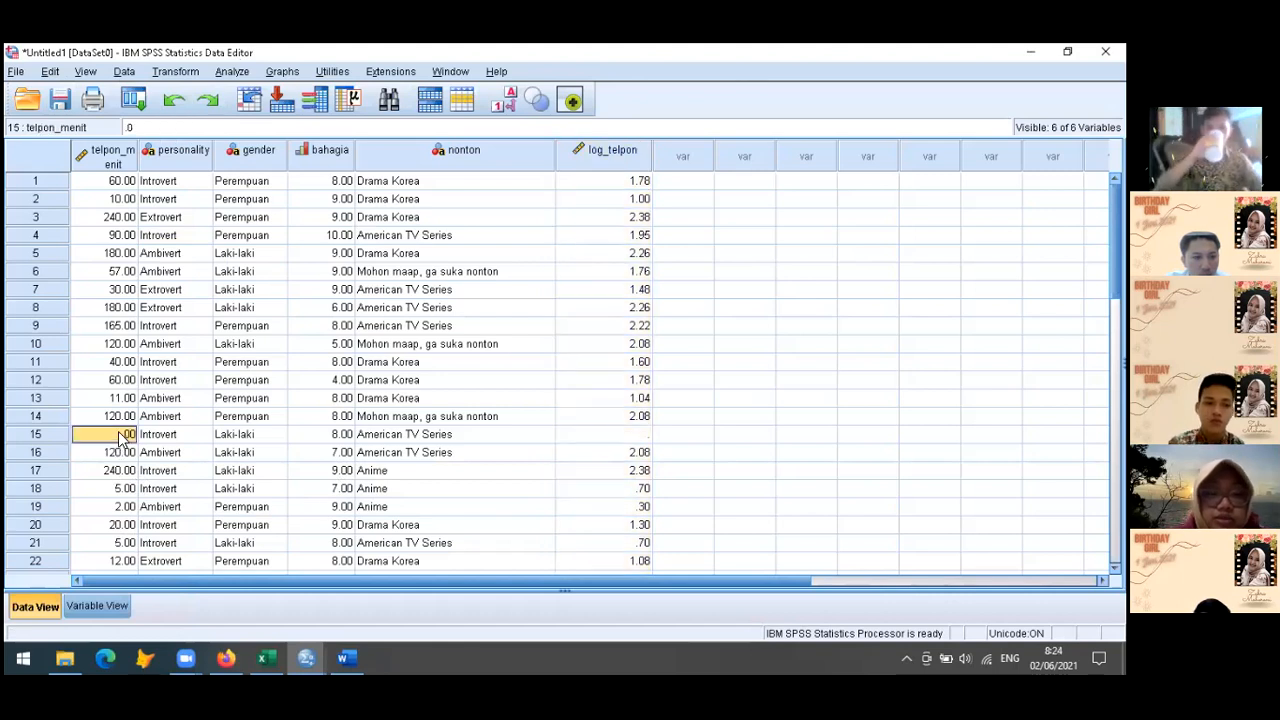
pyautogui.press('Down')
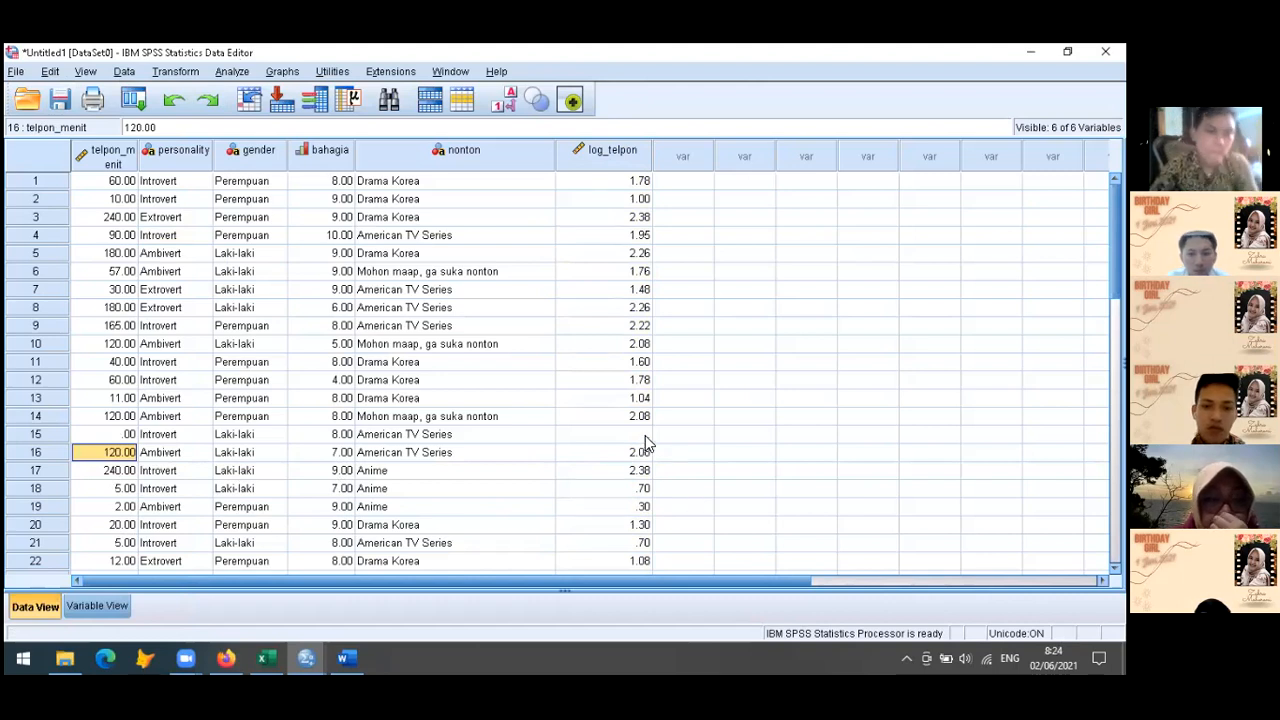
pyautogui.scroll(-6, 645, 443)
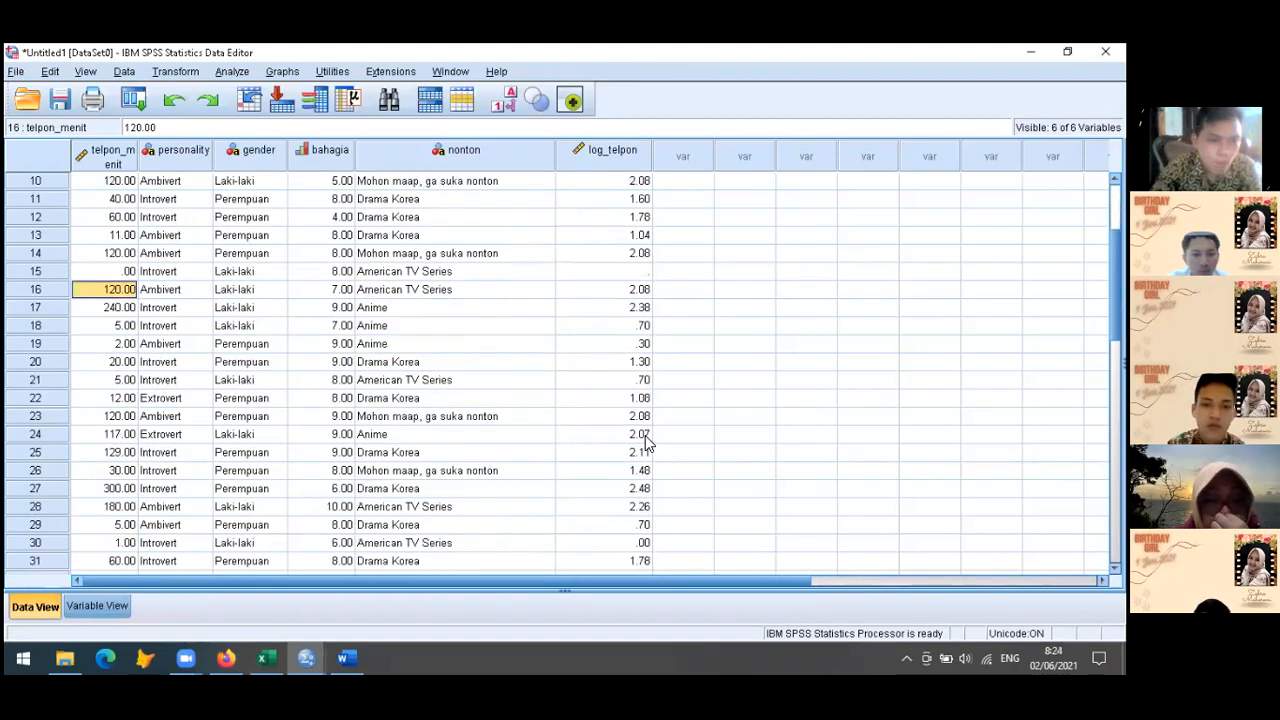
pyautogui.scroll(6, 645, 443)
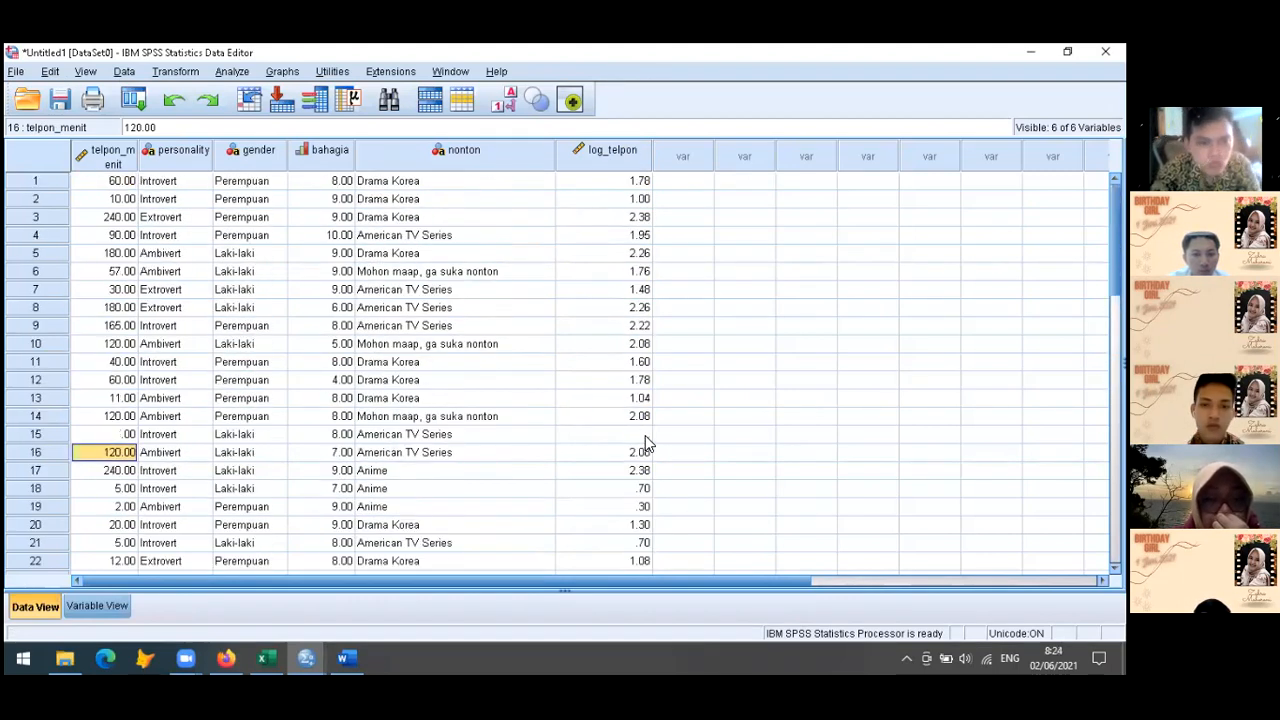
pyautogui.click(628, 311)
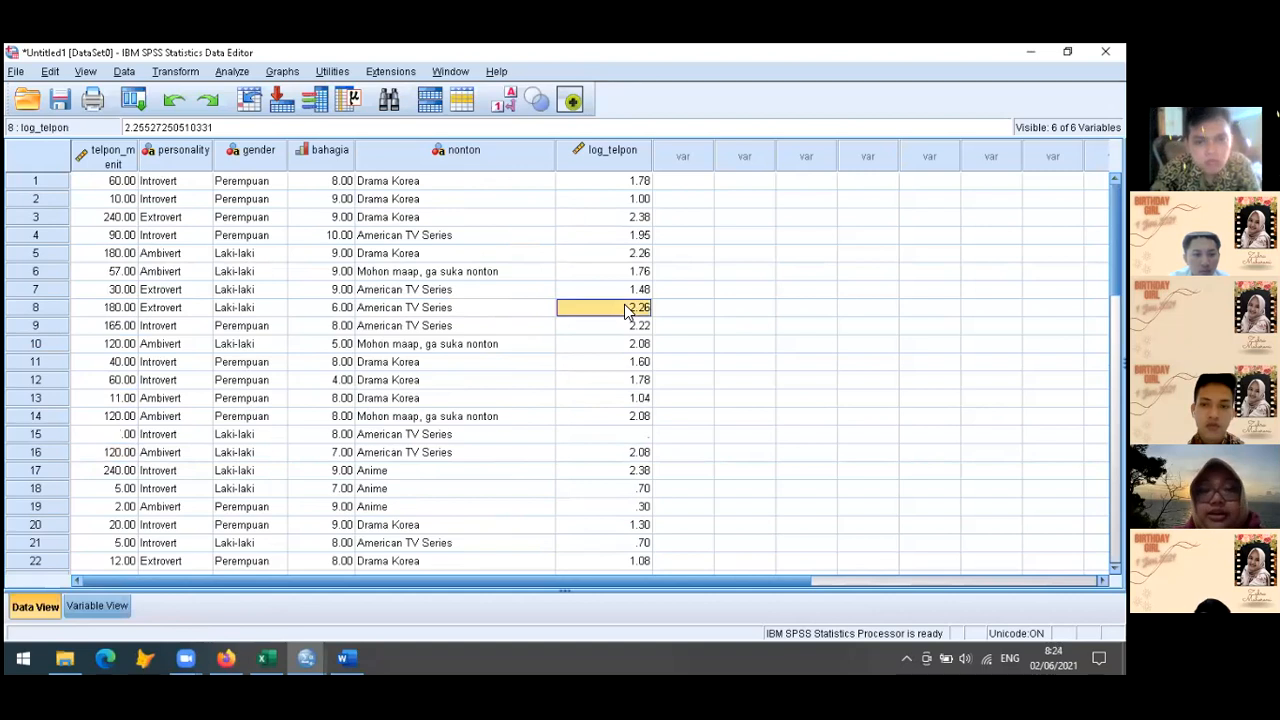
# Create a simple boxplot for summaries of separate variables, replacing the call duration variable (Lama telponan) with log_telpon
pyautogui.click(288, 74)
pyautogui.moveTo(378, 175)
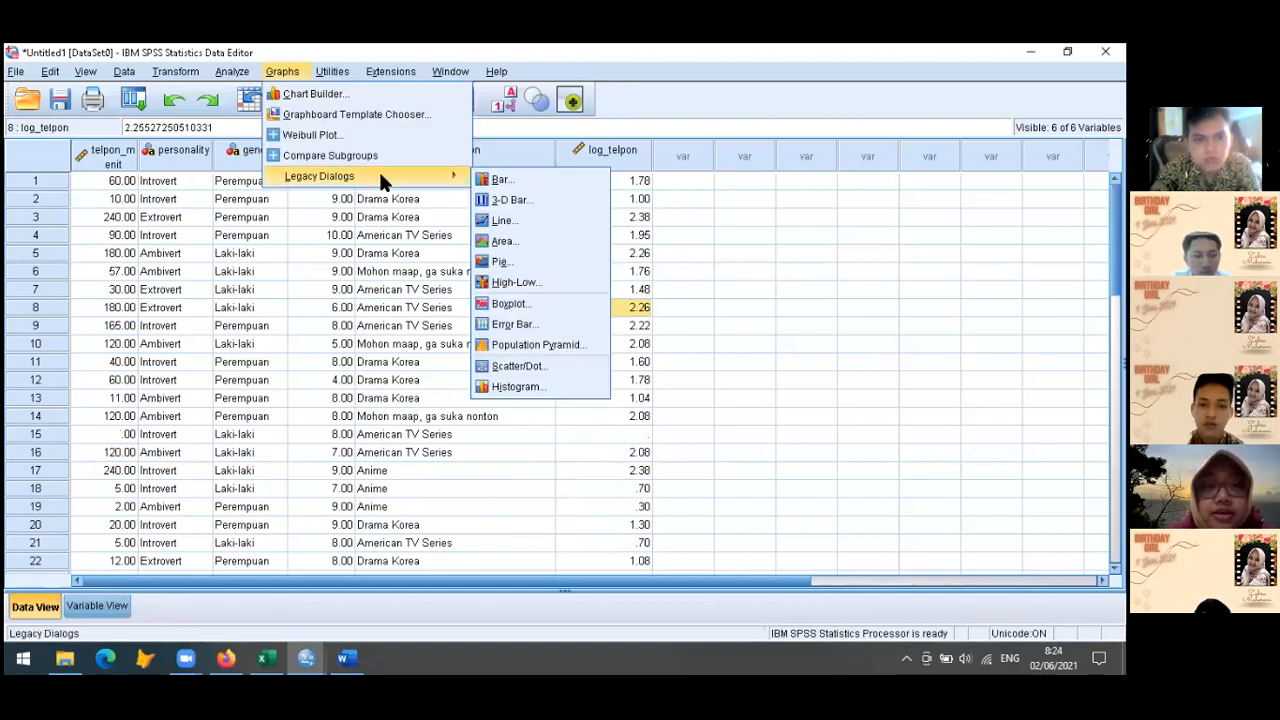
pyautogui.click(518, 306)
pyautogui.click(518, 430)
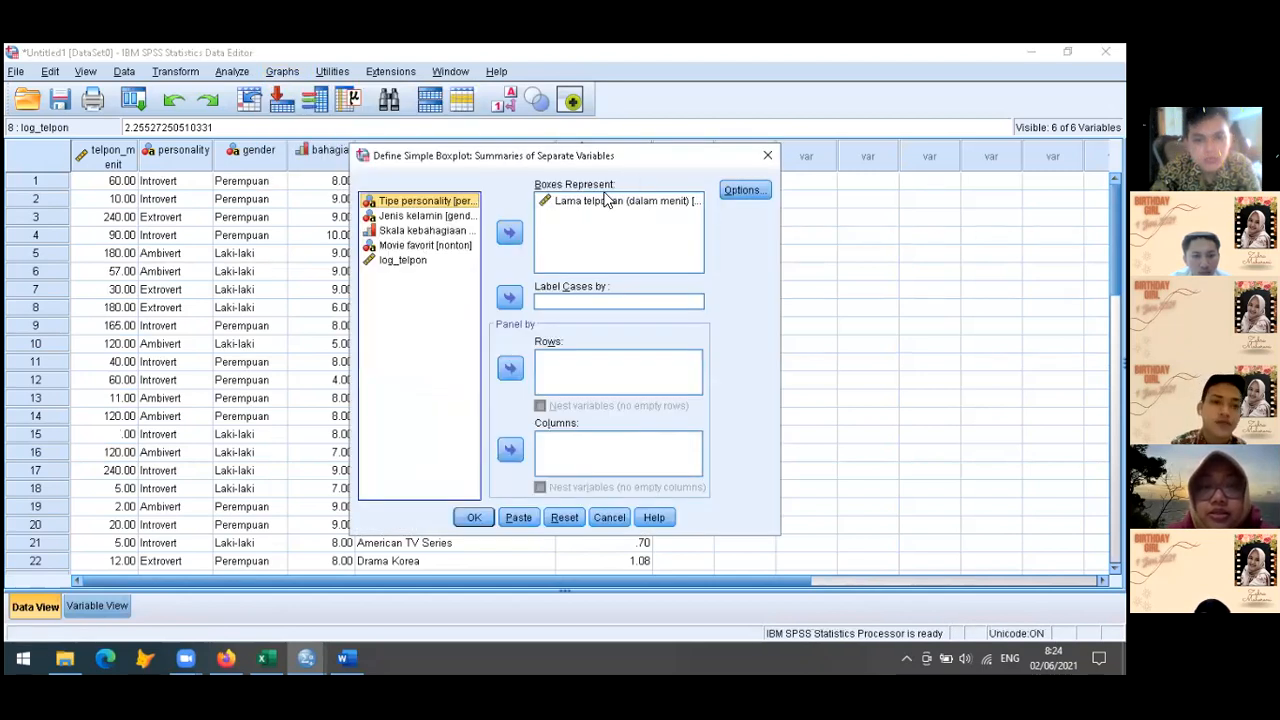
pyautogui.click(605, 200)
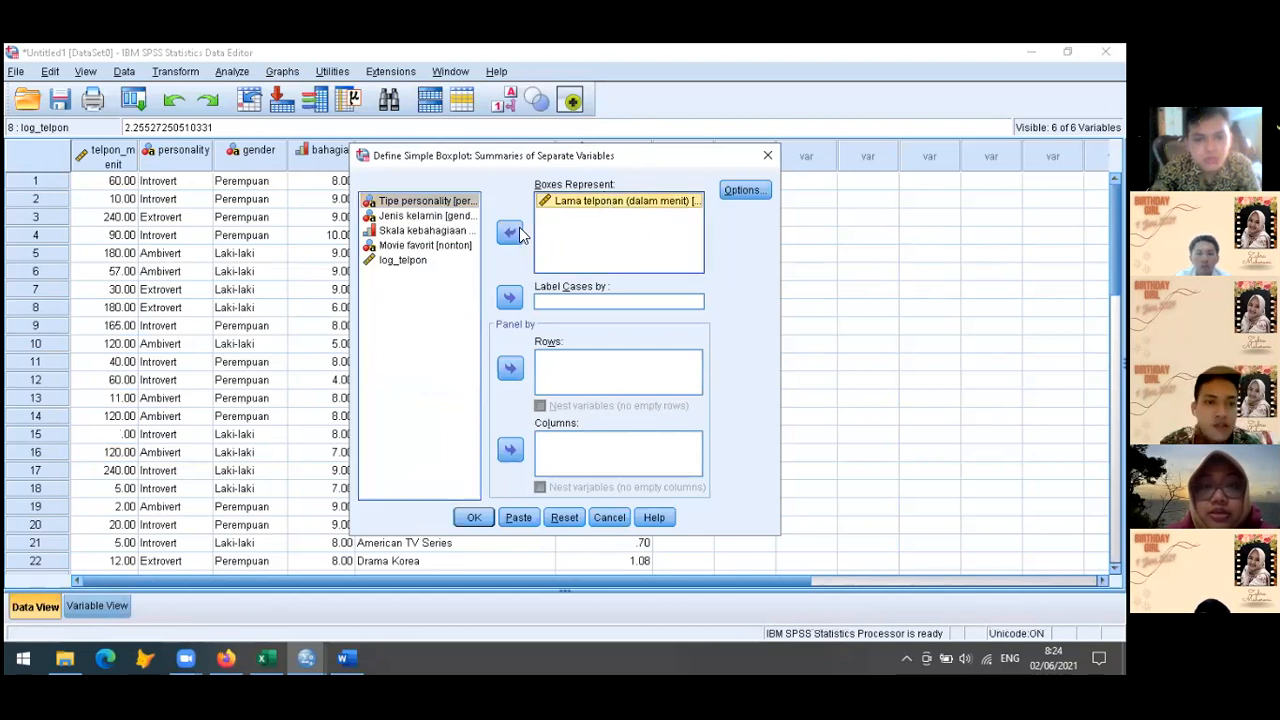
pyautogui.click(510, 233)
pyautogui.click(405, 275)
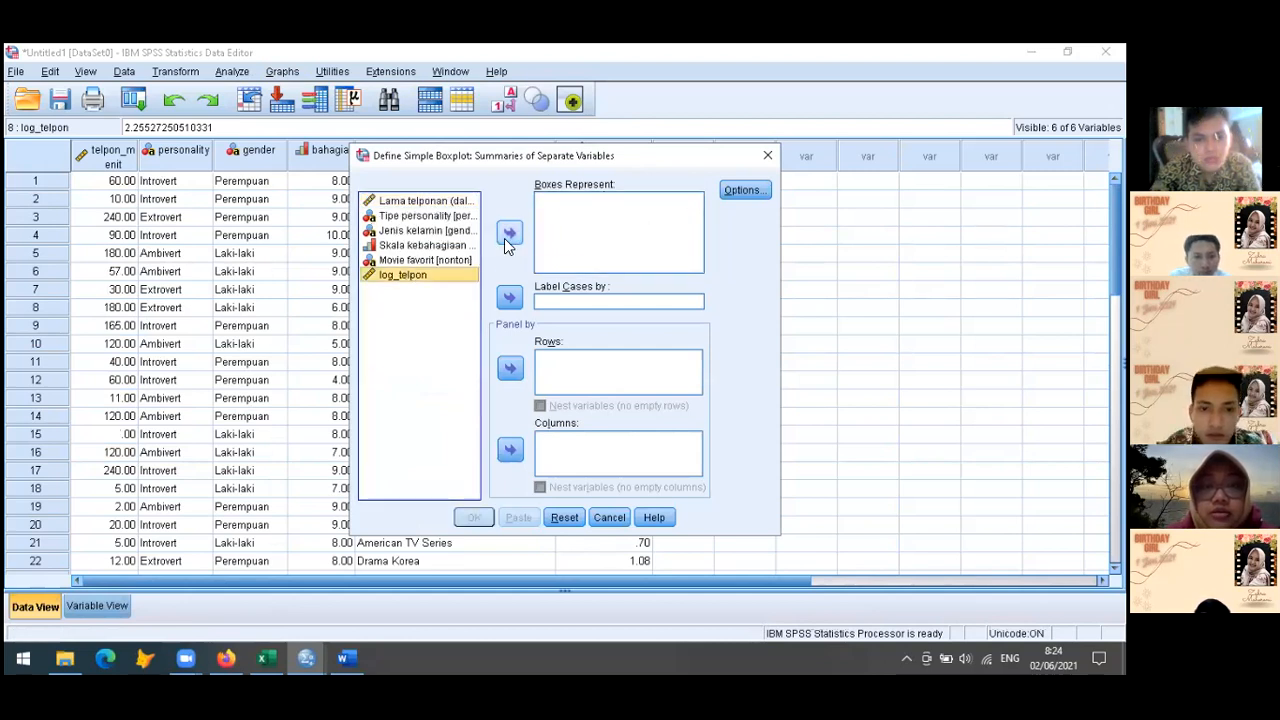
pyautogui.click(510, 233)
pyautogui.click(468, 523)
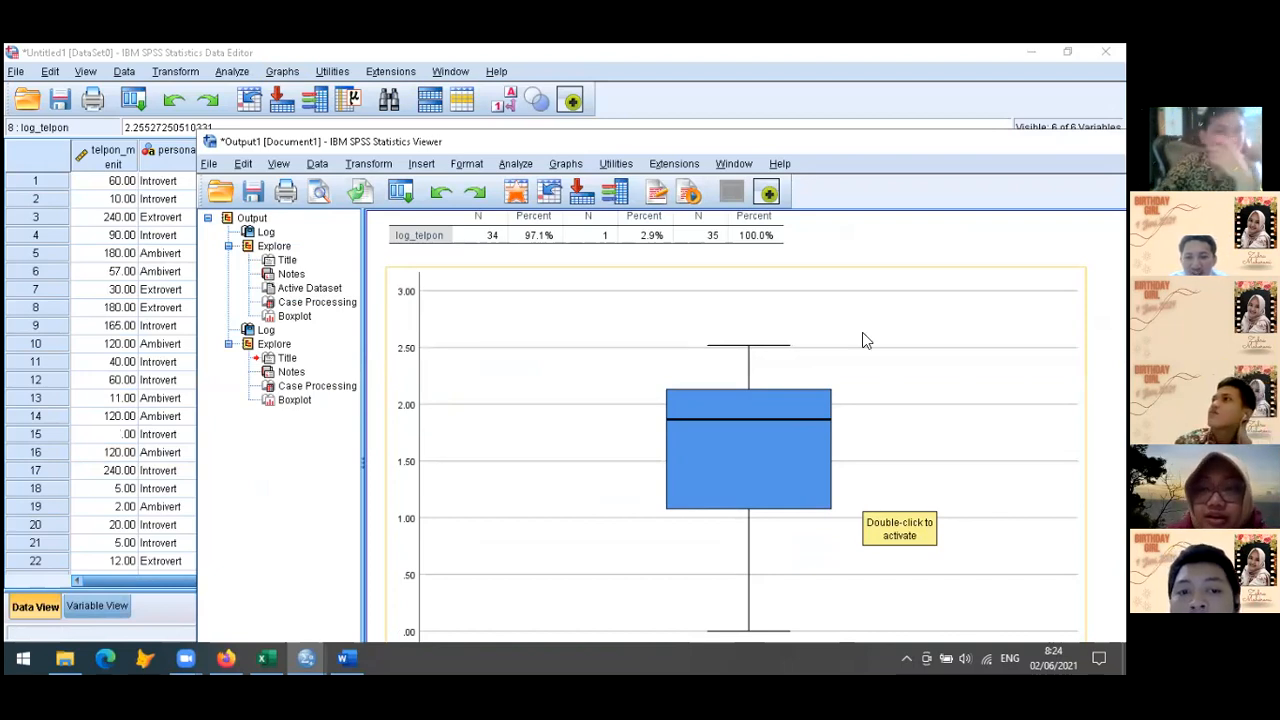
# Review the log_telpon output, comparing its boxplot with the earlier call duration boxplot and reading the computation log
pyautogui.scroll(5, 877, 384)
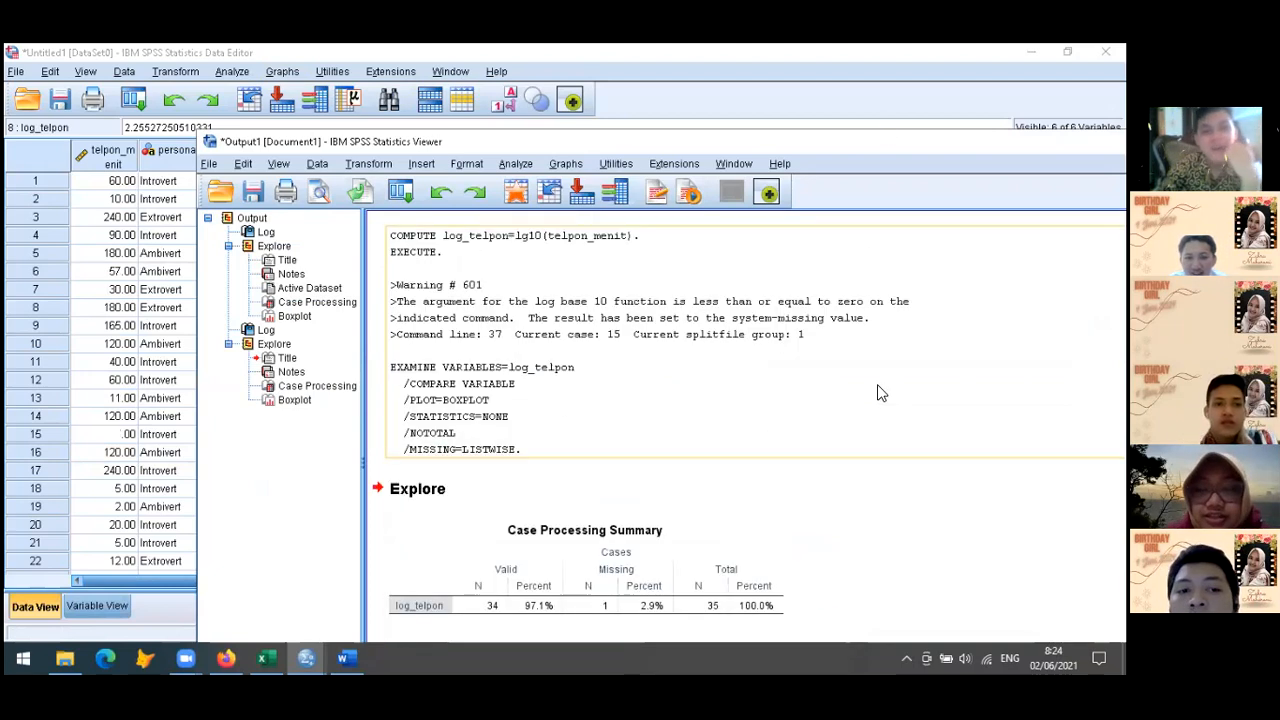
pyautogui.scroll(5, 877, 384)
pyautogui.scroll(-5, 877, 392)
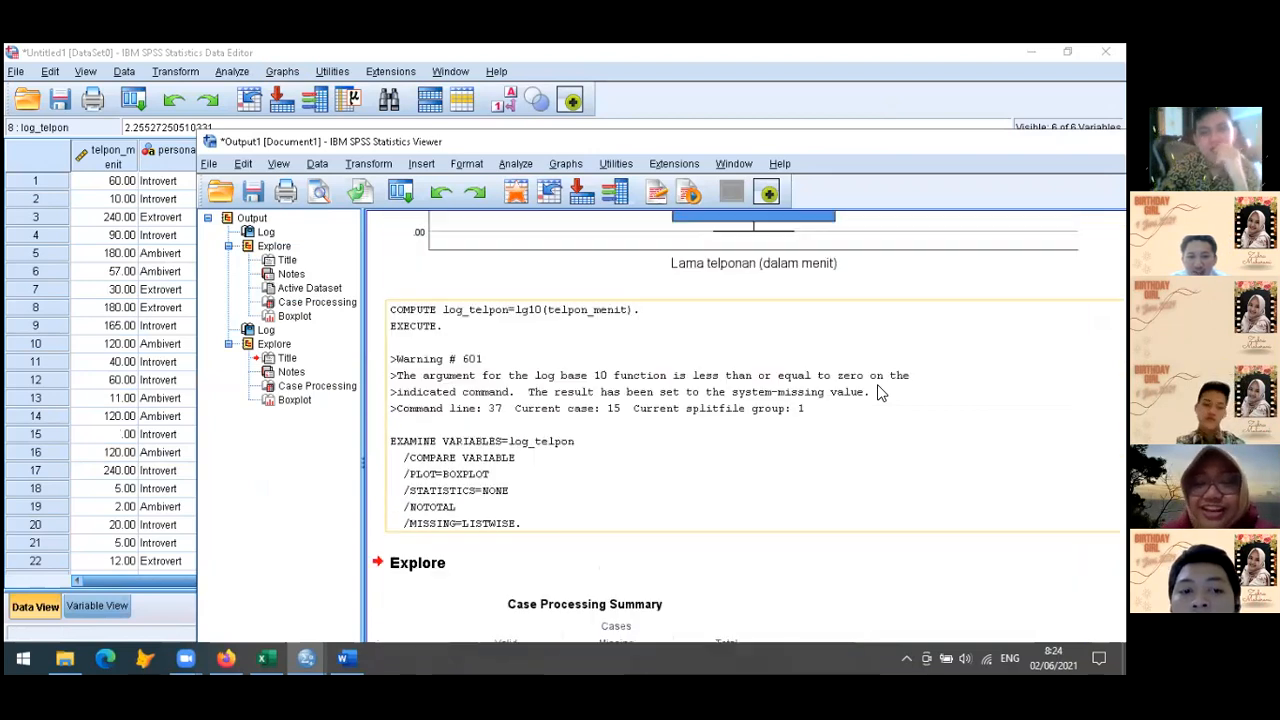
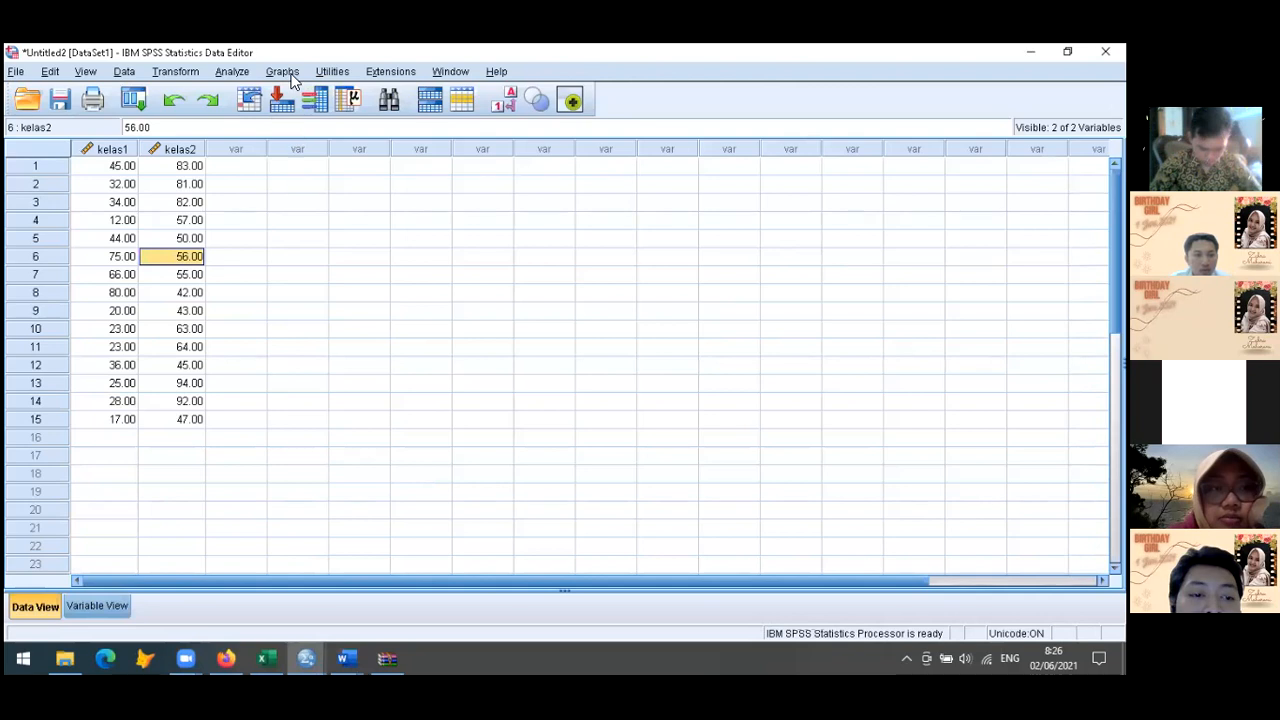
# Create a simple boxplot for summaries of separate variables, with boxes representing kelas1 and kelas2
pyautogui.moveTo(397, 176)
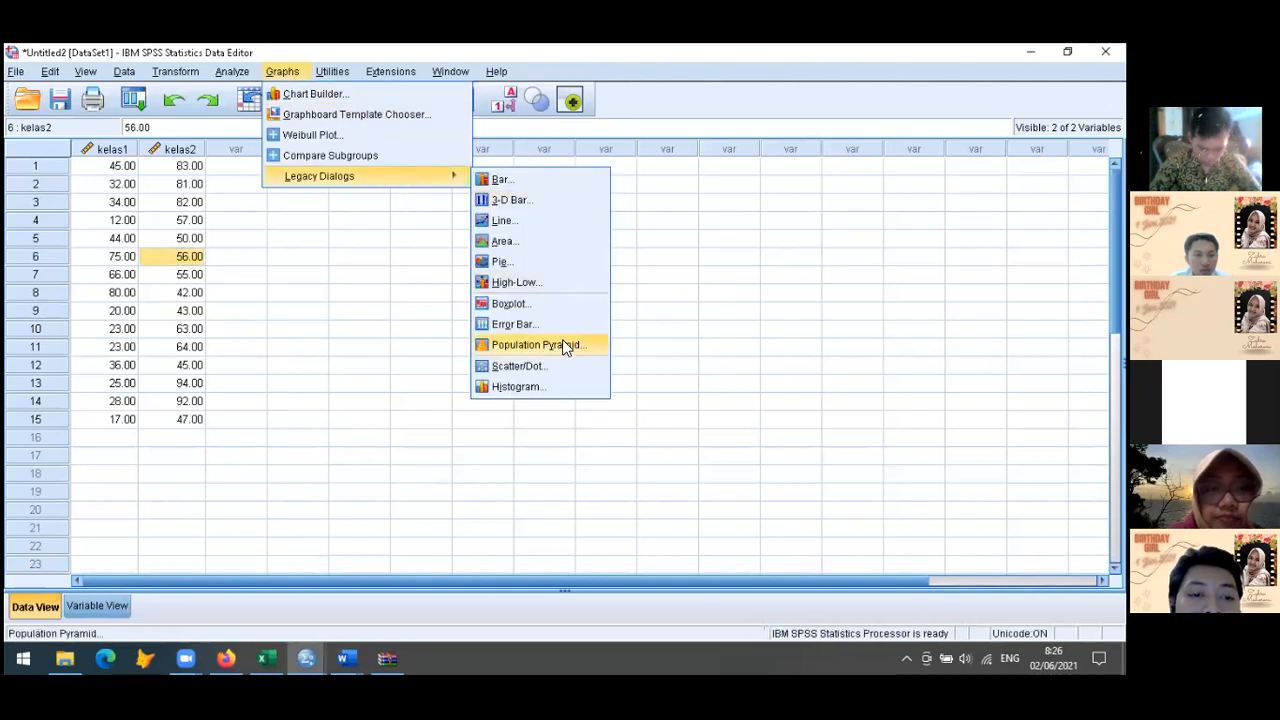
pyautogui.click(549, 312)
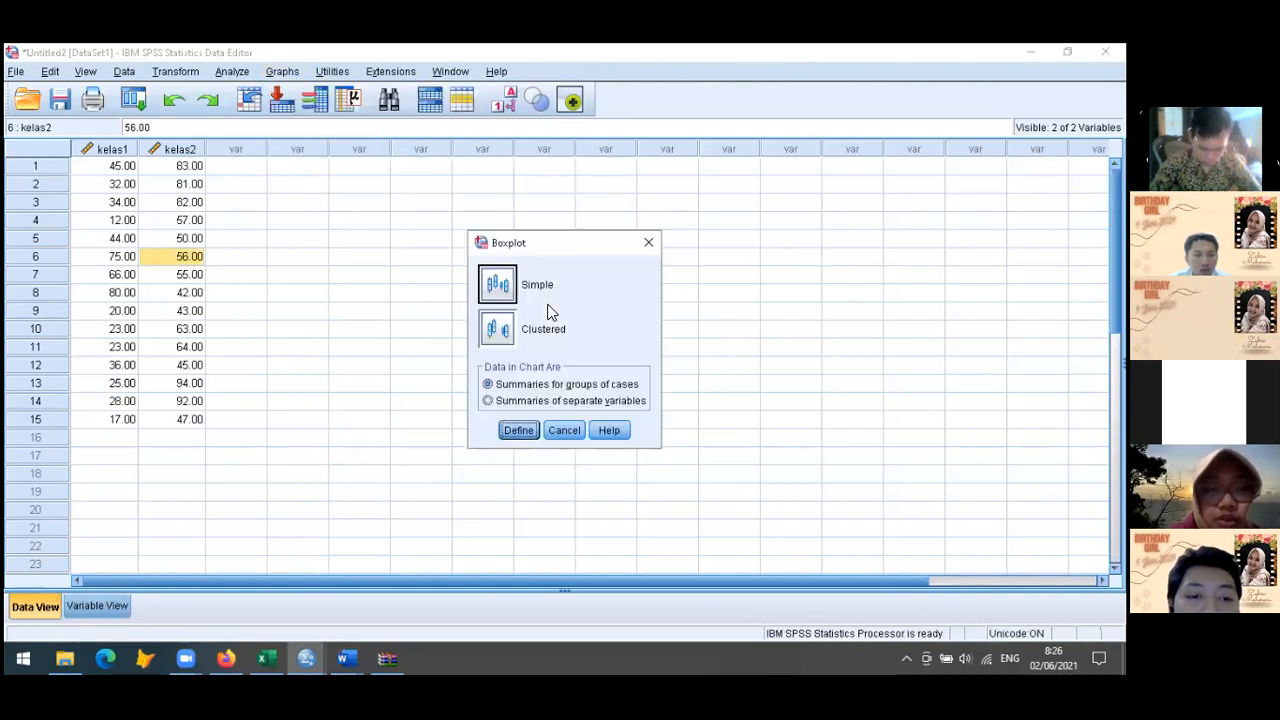
pyautogui.click(512, 402)
pyautogui.click(519, 434)
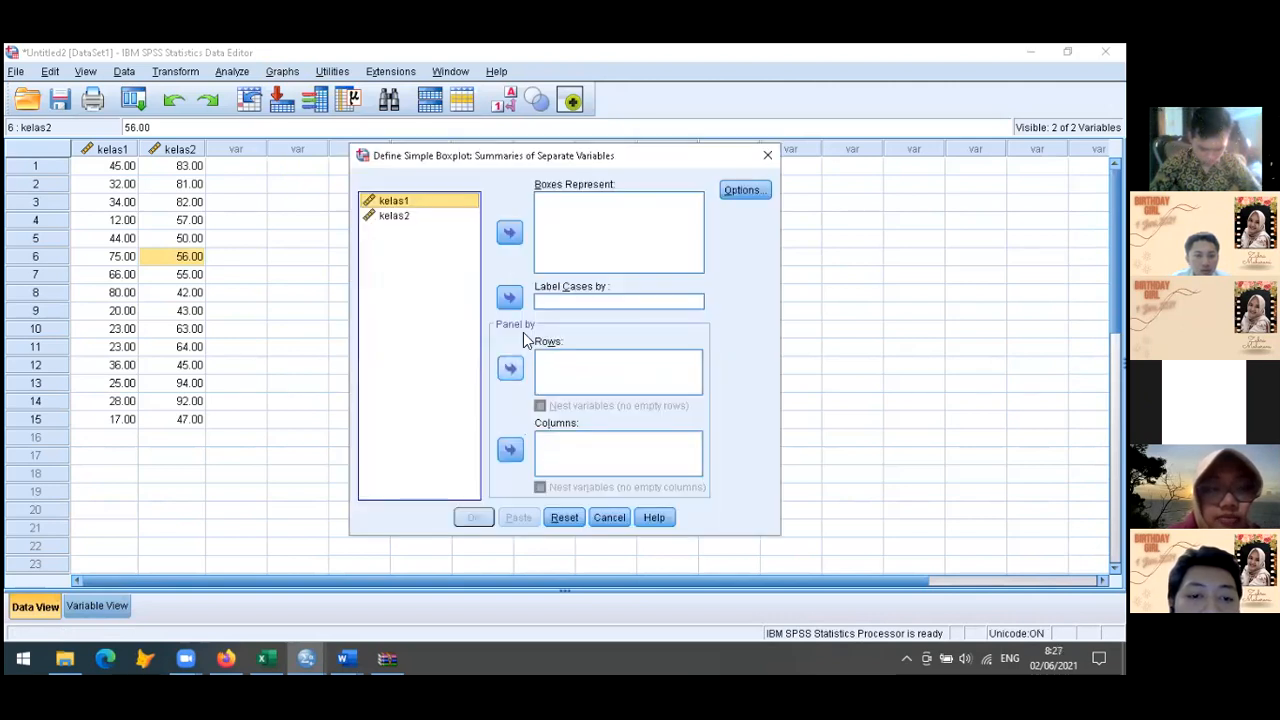
pyautogui.click(395, 218)
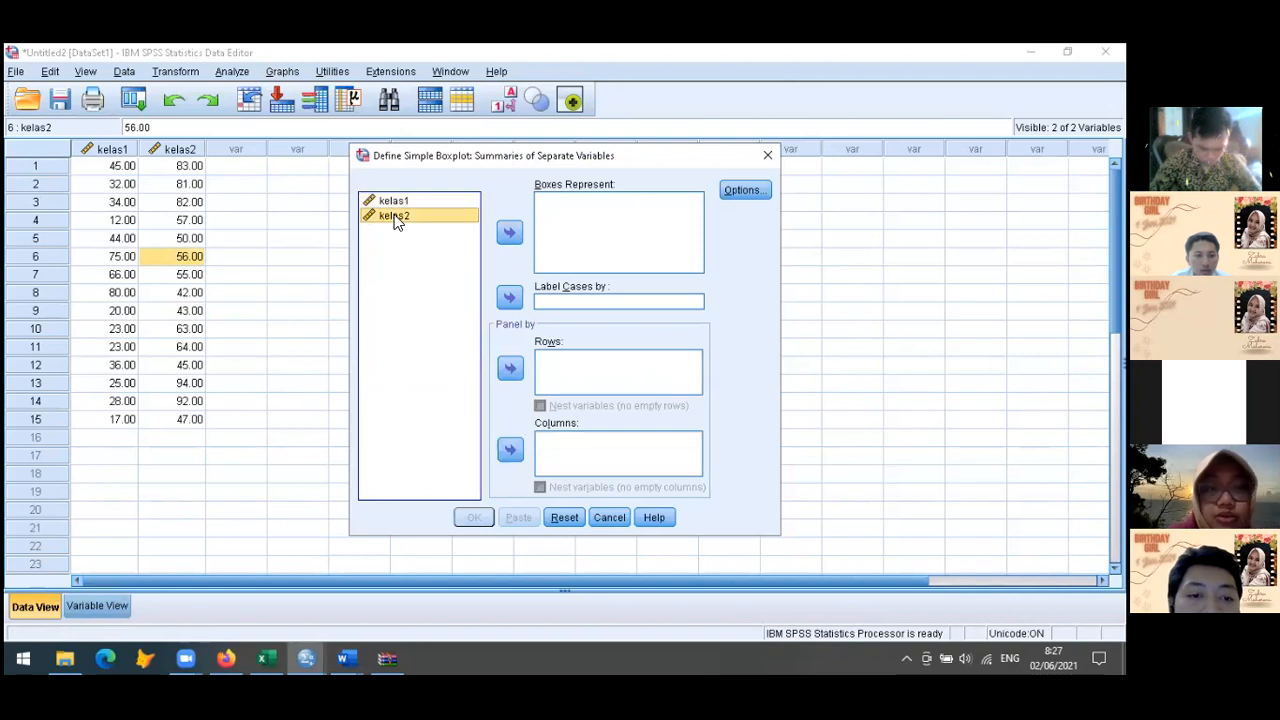
pyautogui.keyDown('shift'); pyautogui.click(394, 205); pyautogui.keyUp('shift')
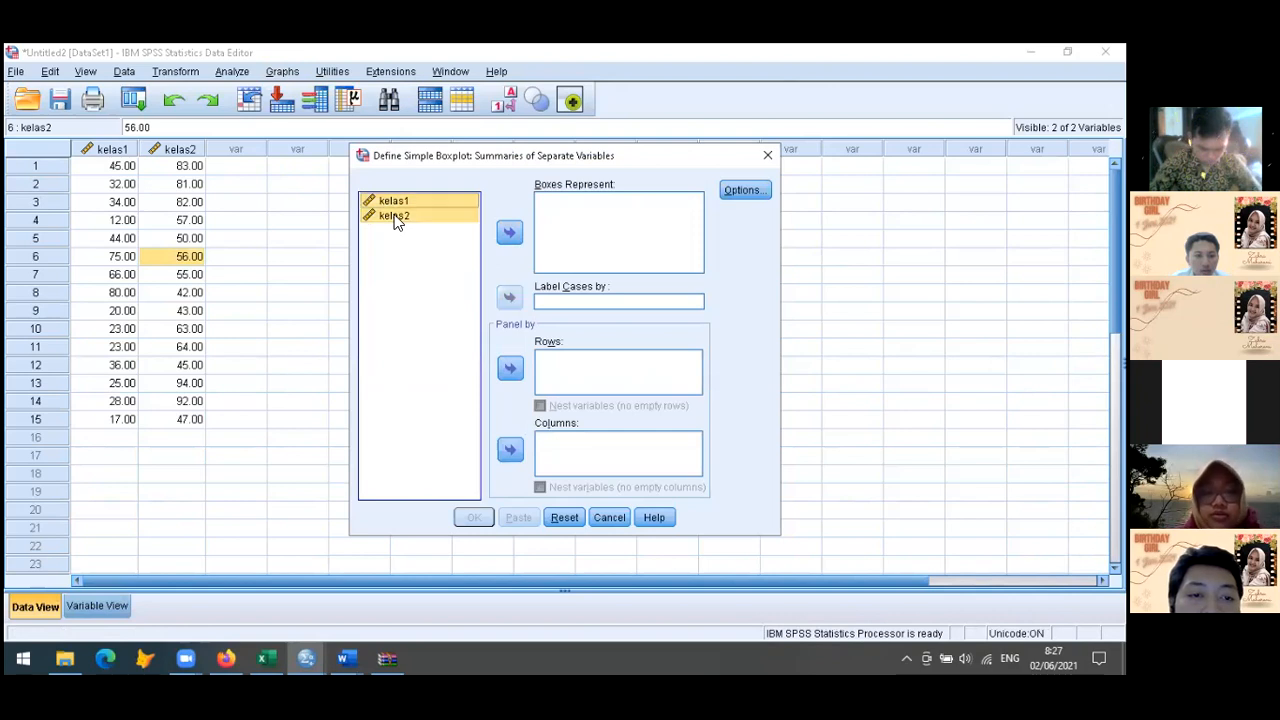
pyautogui.click(510, 232)
pyautogui.click(468, 523)
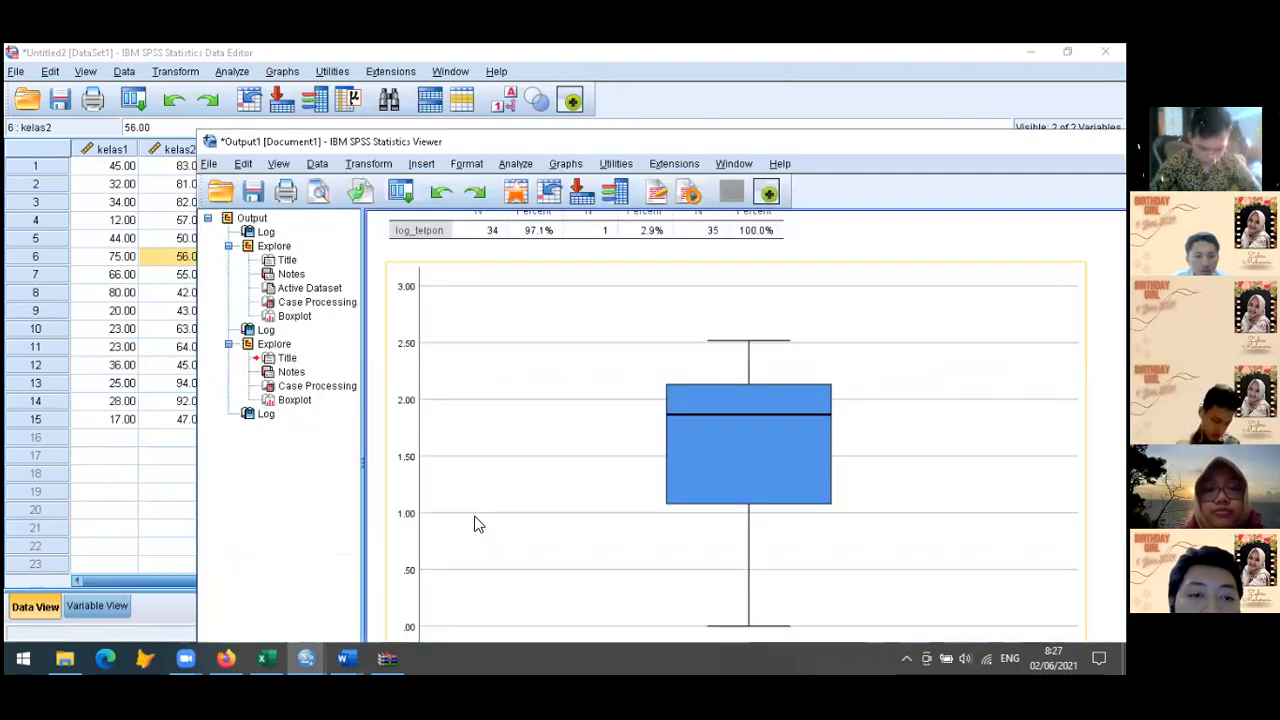
# Compare the kelas1 and kelas2 boxplots in the output, moving the viewer window up to show the whole chart
pyautogui.scroll(-1, 476, 523)
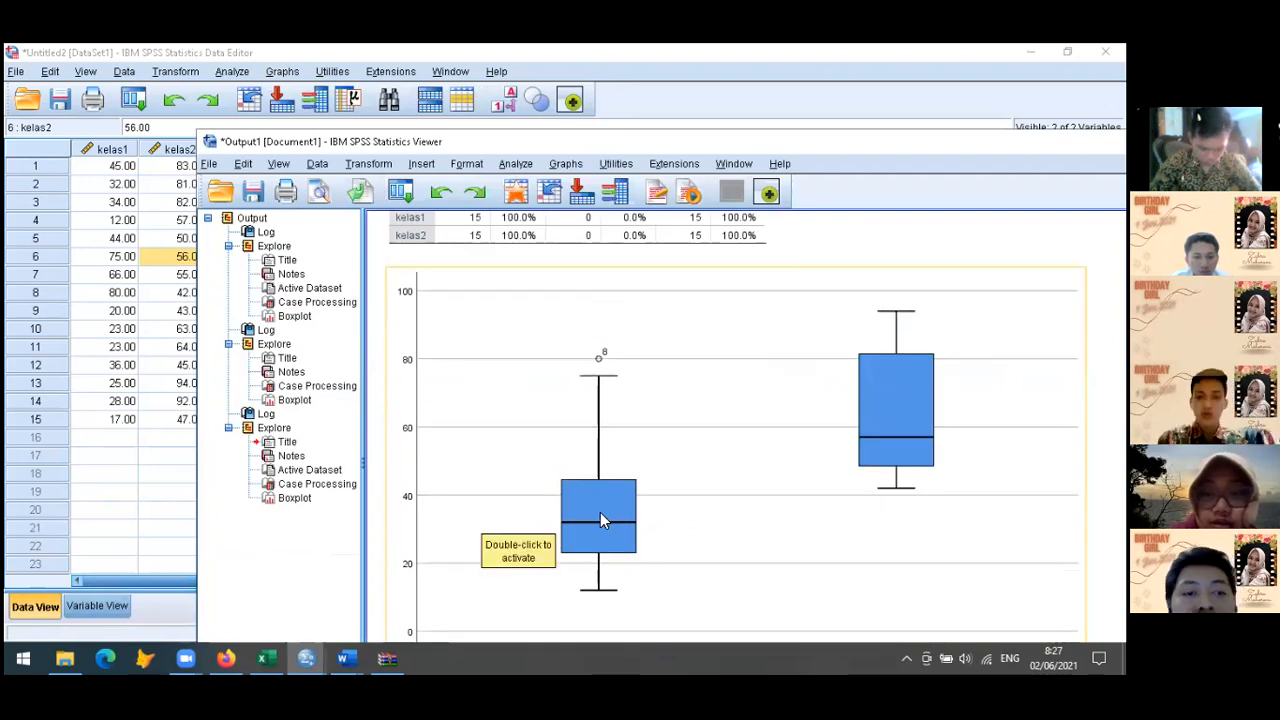
pyautogui.scroll(3, 896, 460)
pyautogui.scroll(-3, 896, 460)
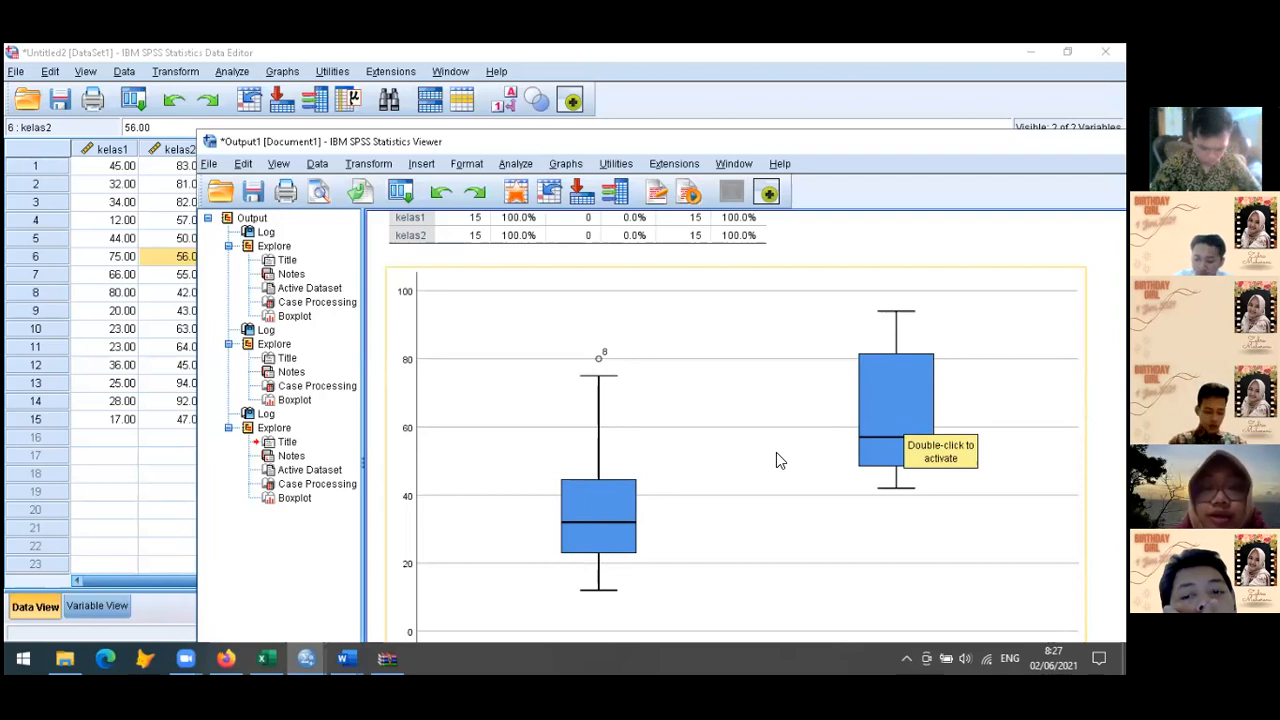
pyautogui.scroll(3, 776, 453)
pyautogui.scroll(-3, 776, 453)
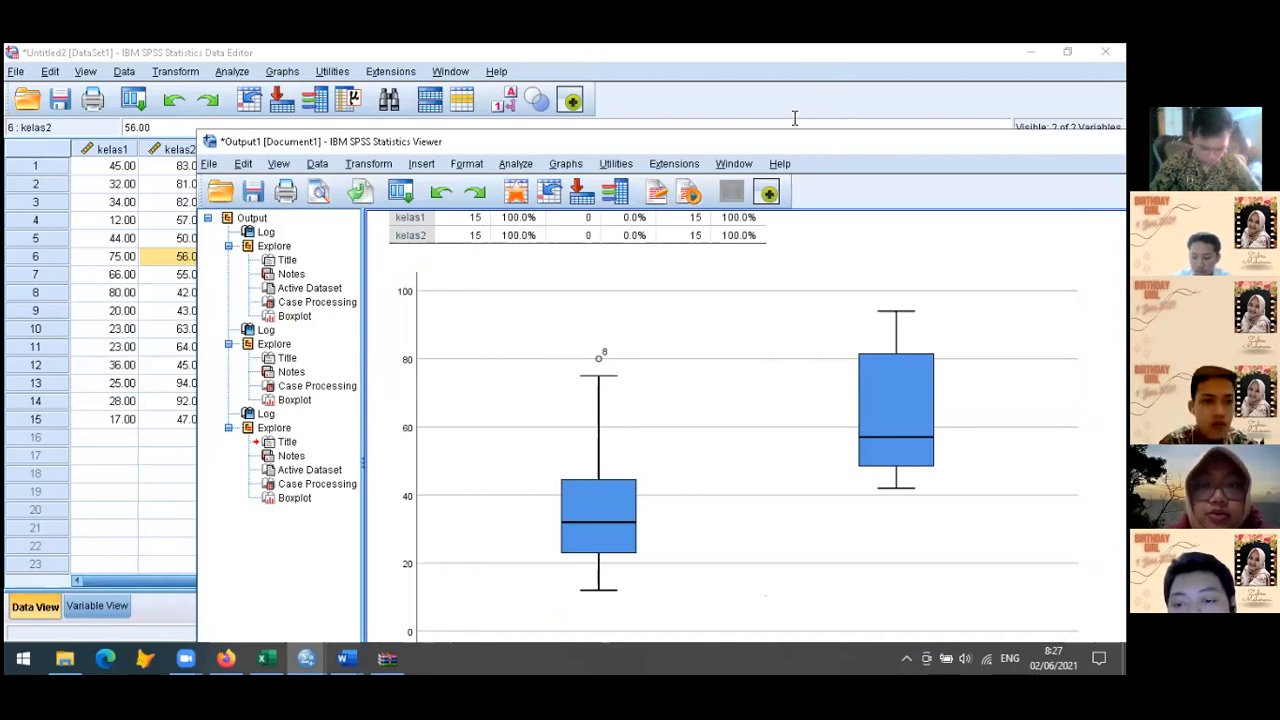
pyautogui.moveTo(784, 141); pyautogui.dragTo(764, 70)
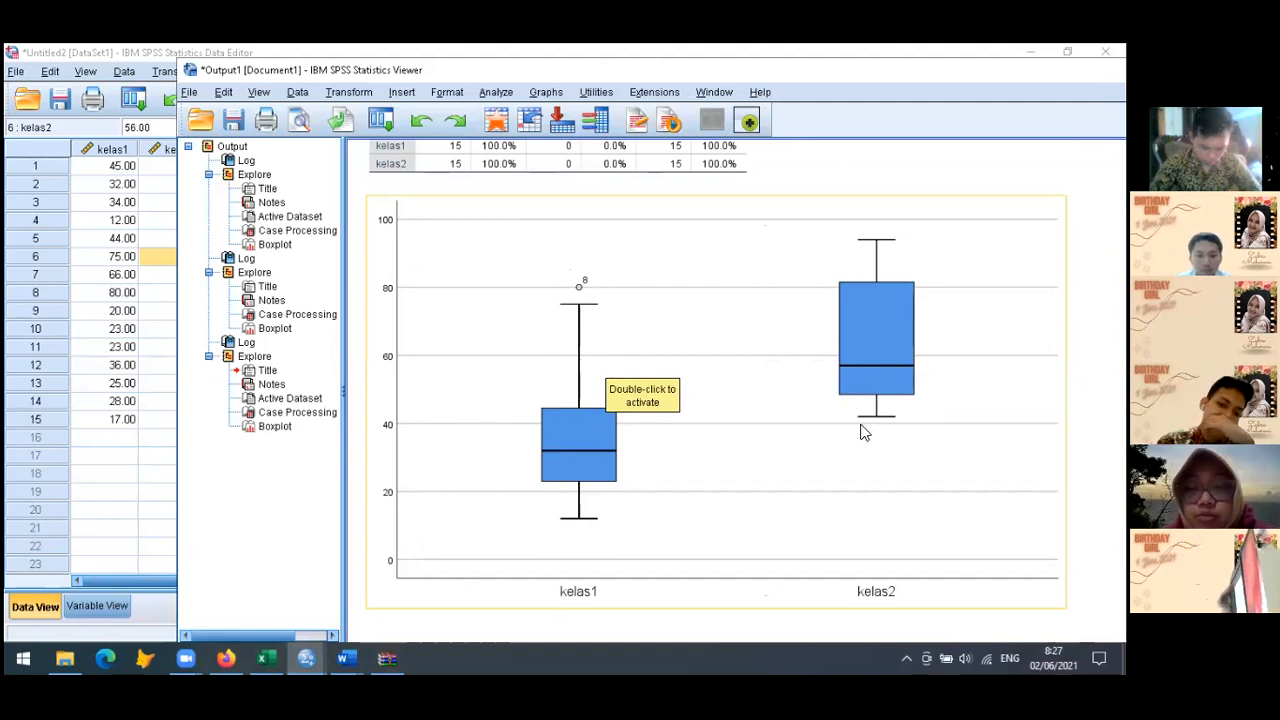
# Return to the Data Editor and start an Explore analysis with kelas1 and kelas2 as the dependent variables
pyautogui.click(117, 408)
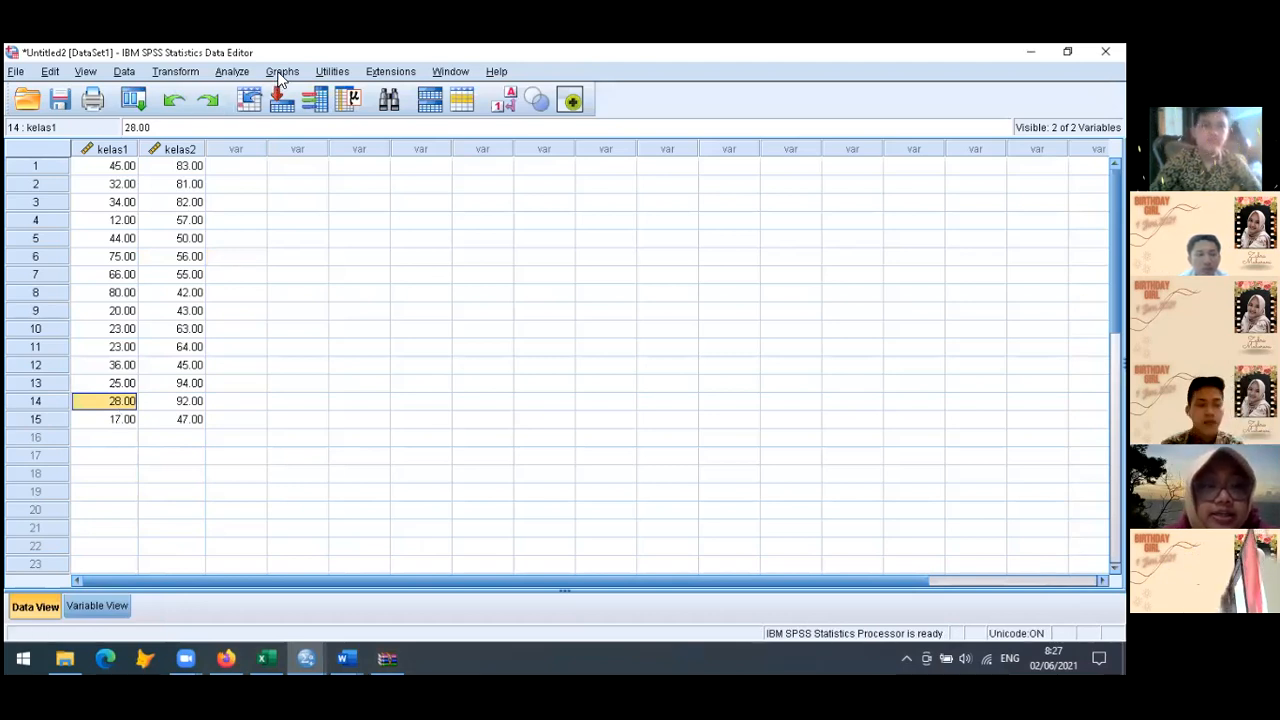
pyautogui.click(232, 72)
pyautogui.moveTo(243, 97)
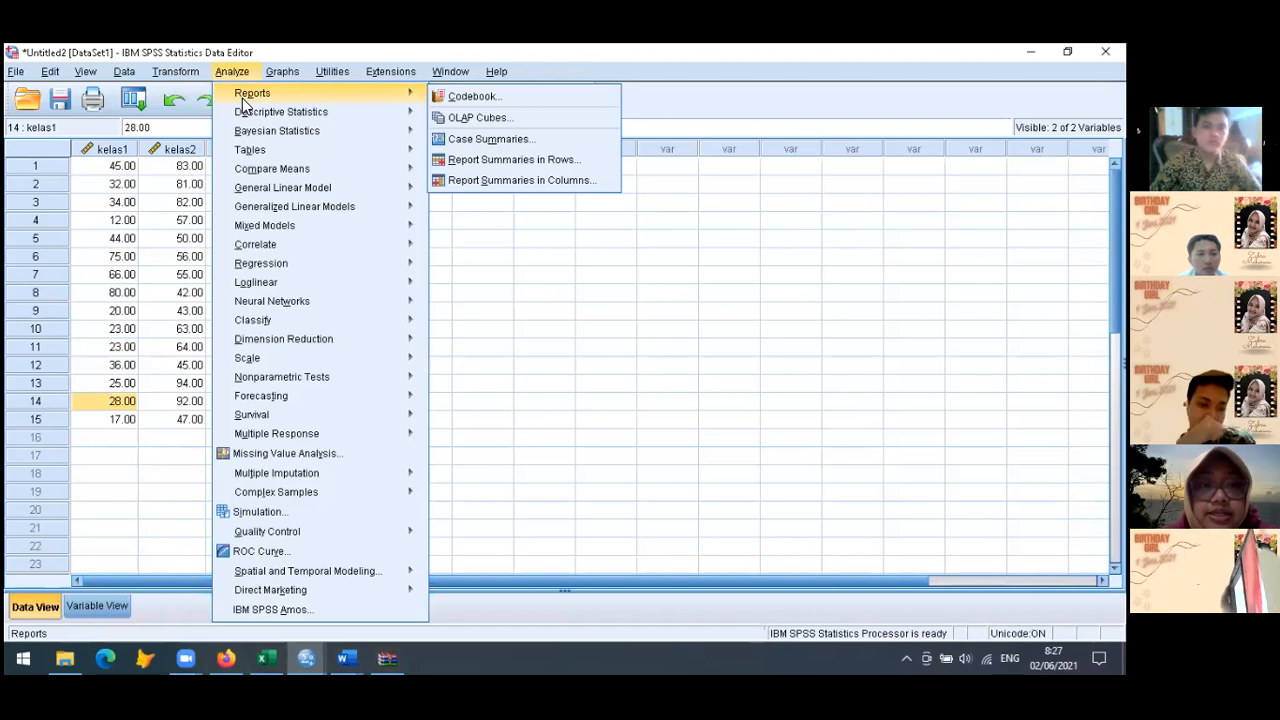
pyautogui.moveTo(253, 118)
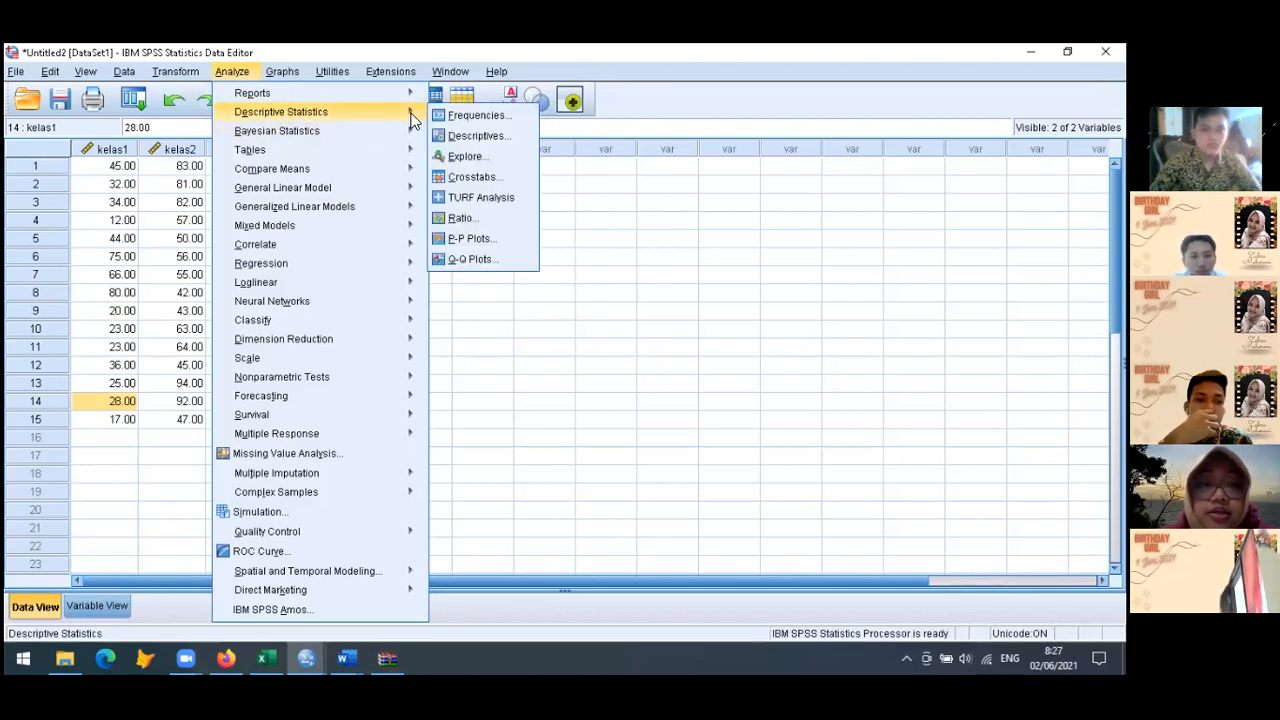
pyautogui.click(487, 157)
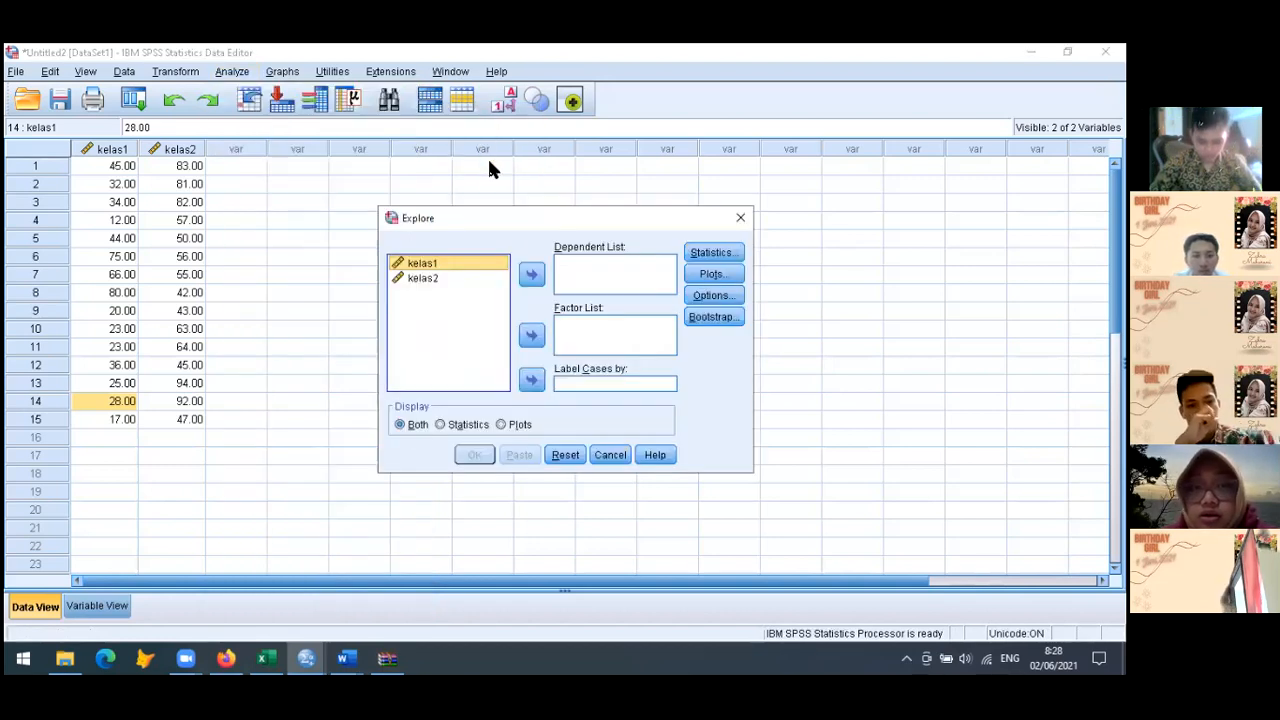
pyautogui.click(531, 276)
pyautogui.click(430, 264)
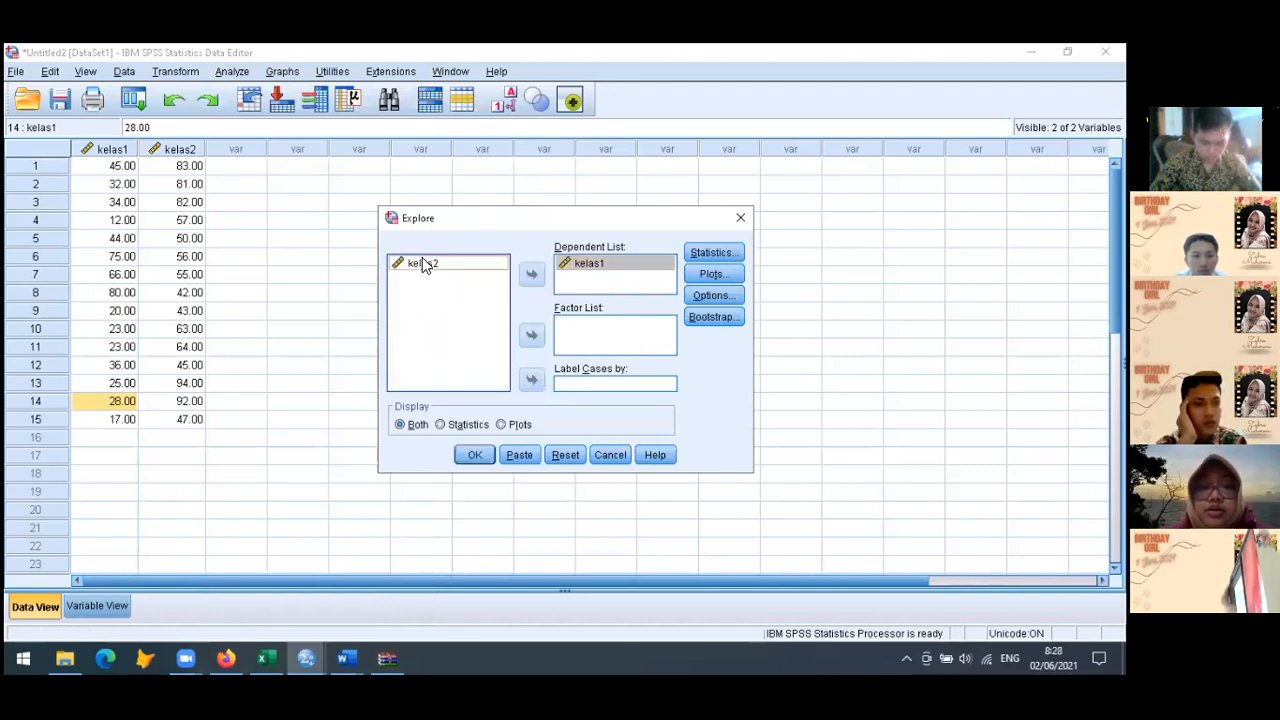
pyautogui.click(532, 279)
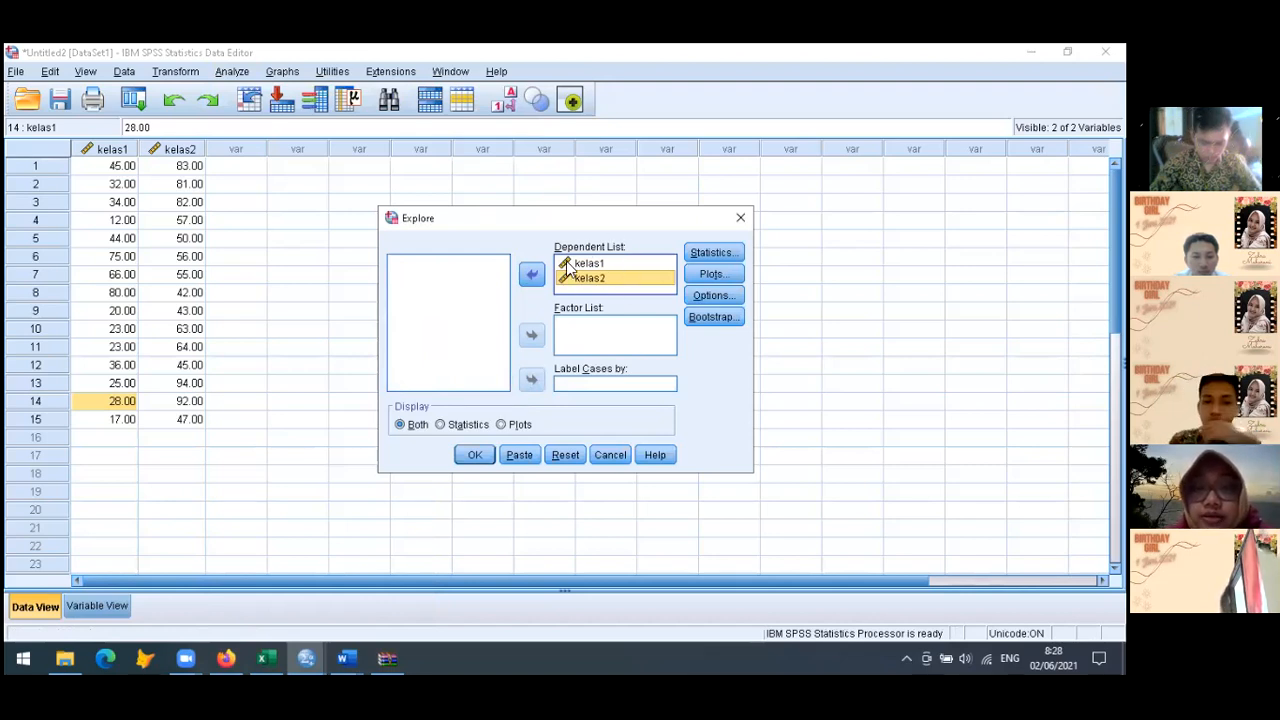
# Check the Explore statistics settings, add histograms and normality plots with tests, and run the analysis
pyautogui.click(712, 254)
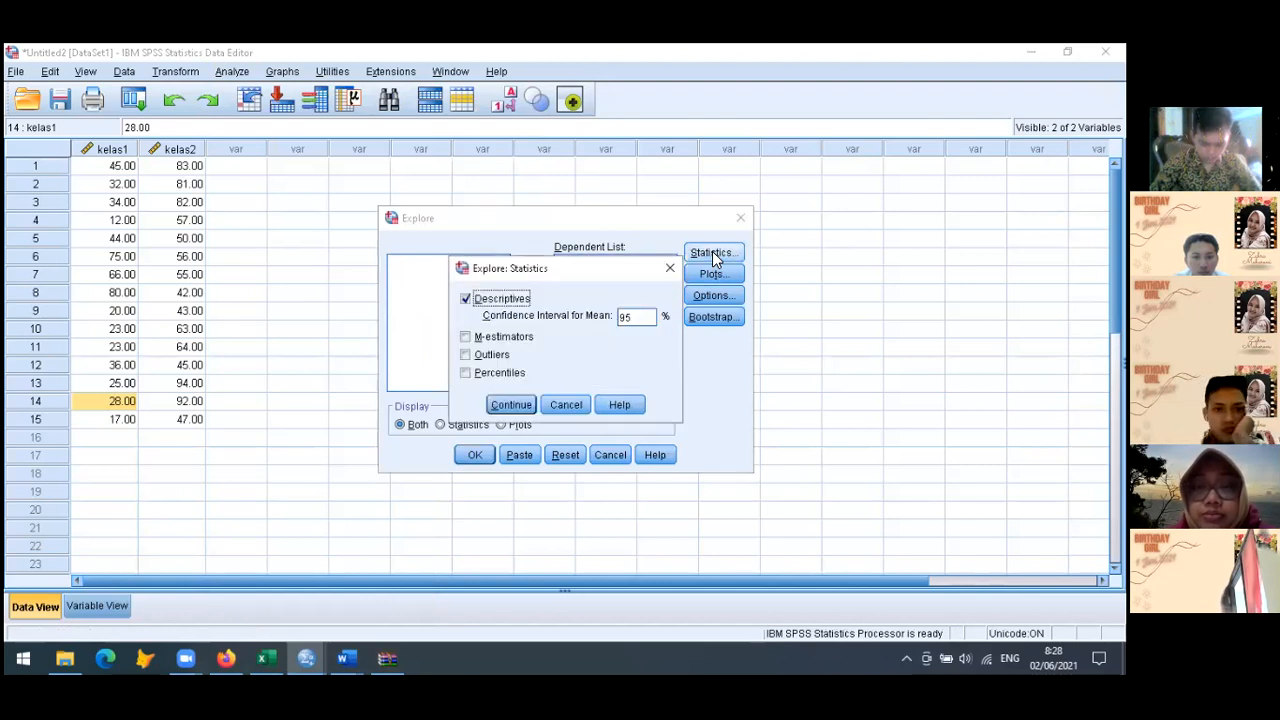
pyautogui.click(571, 406)
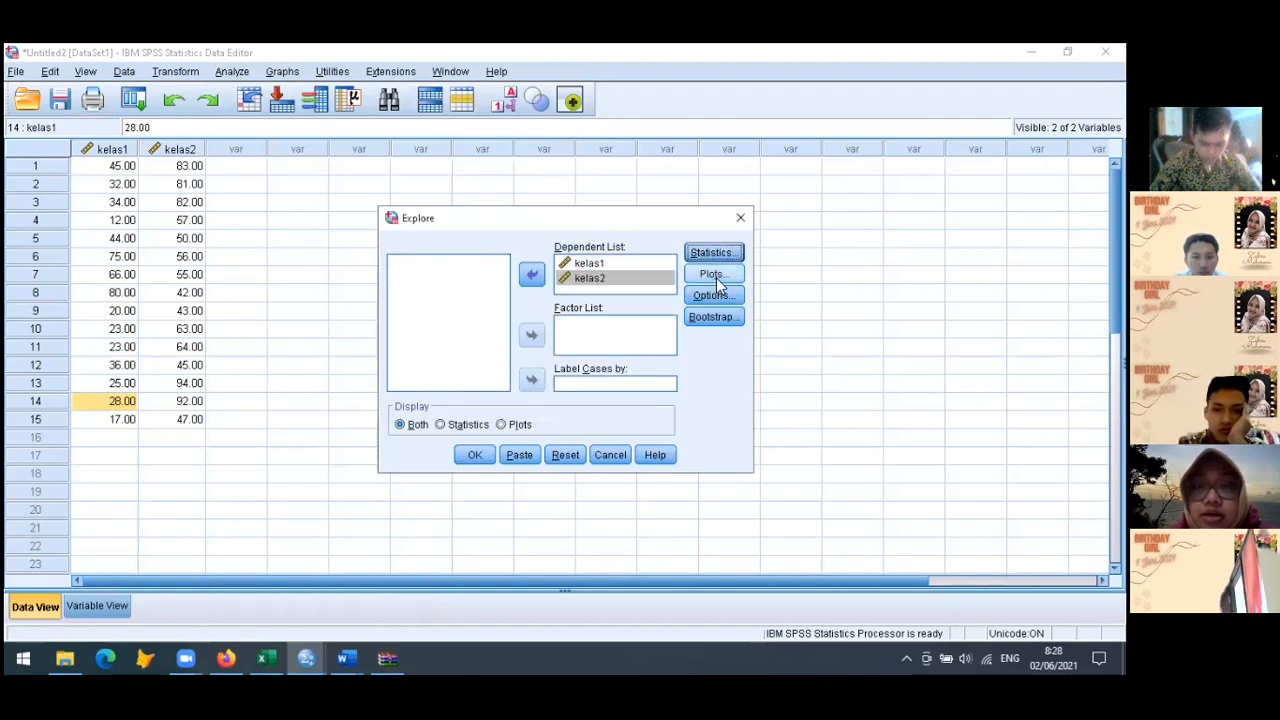
pyautogui.click(712, 275)
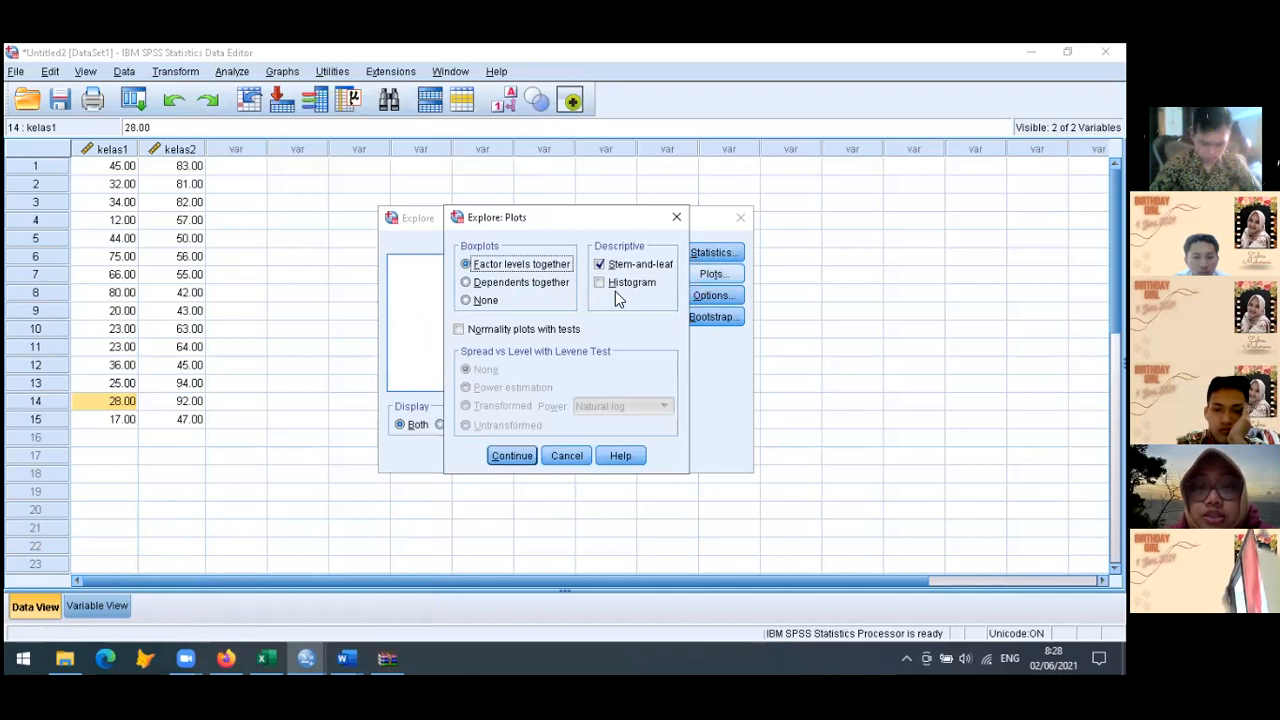
pyautogui.click(598, 284)
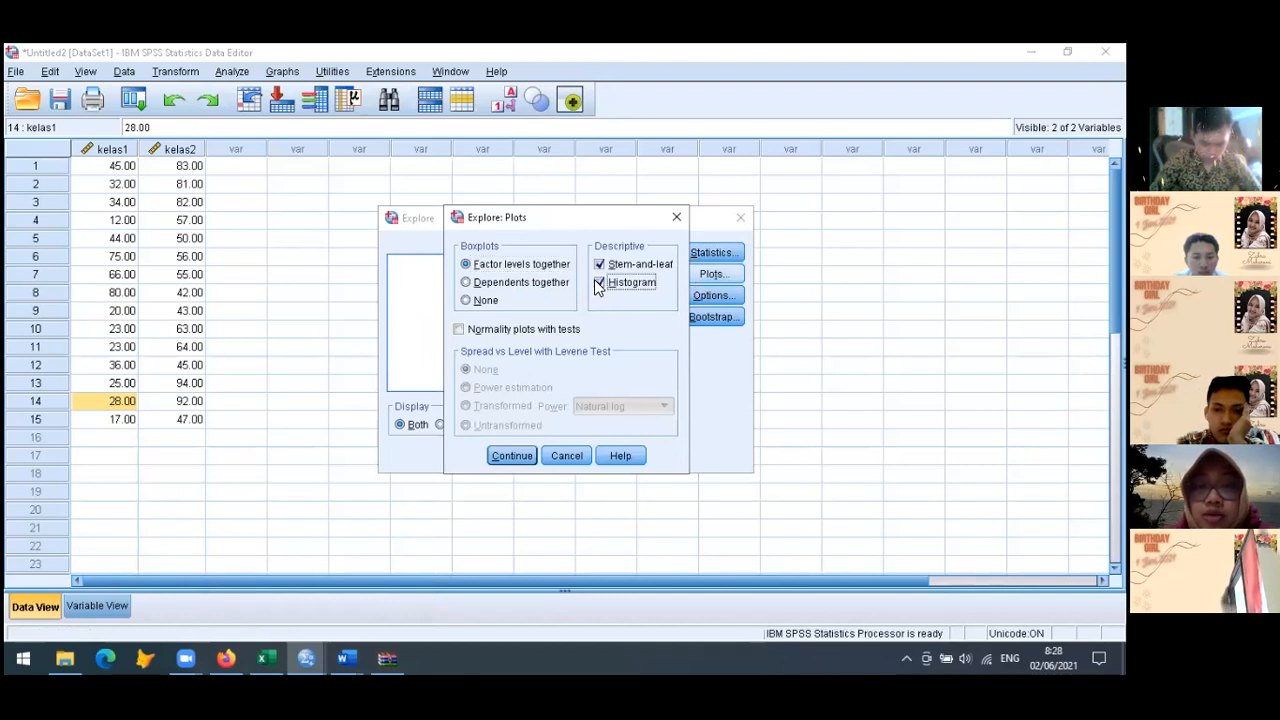
pyautogui.click(459, 332)
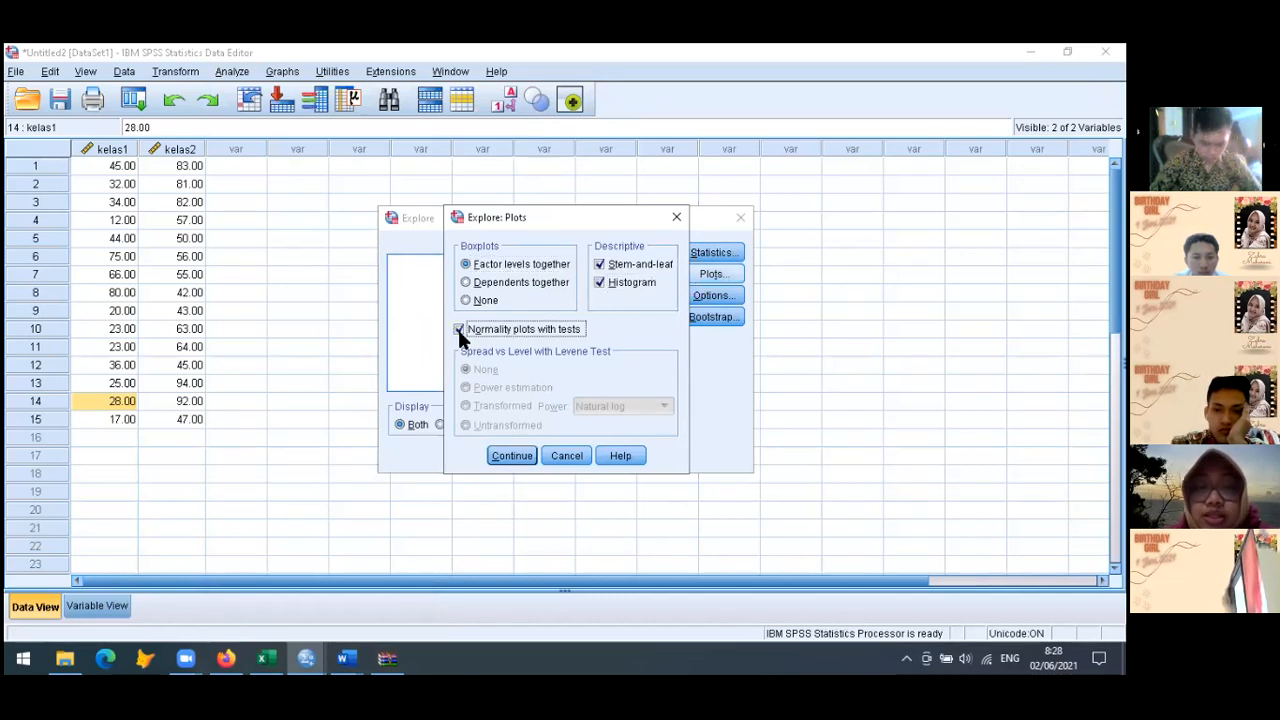
pyautogui.click(512, 455)
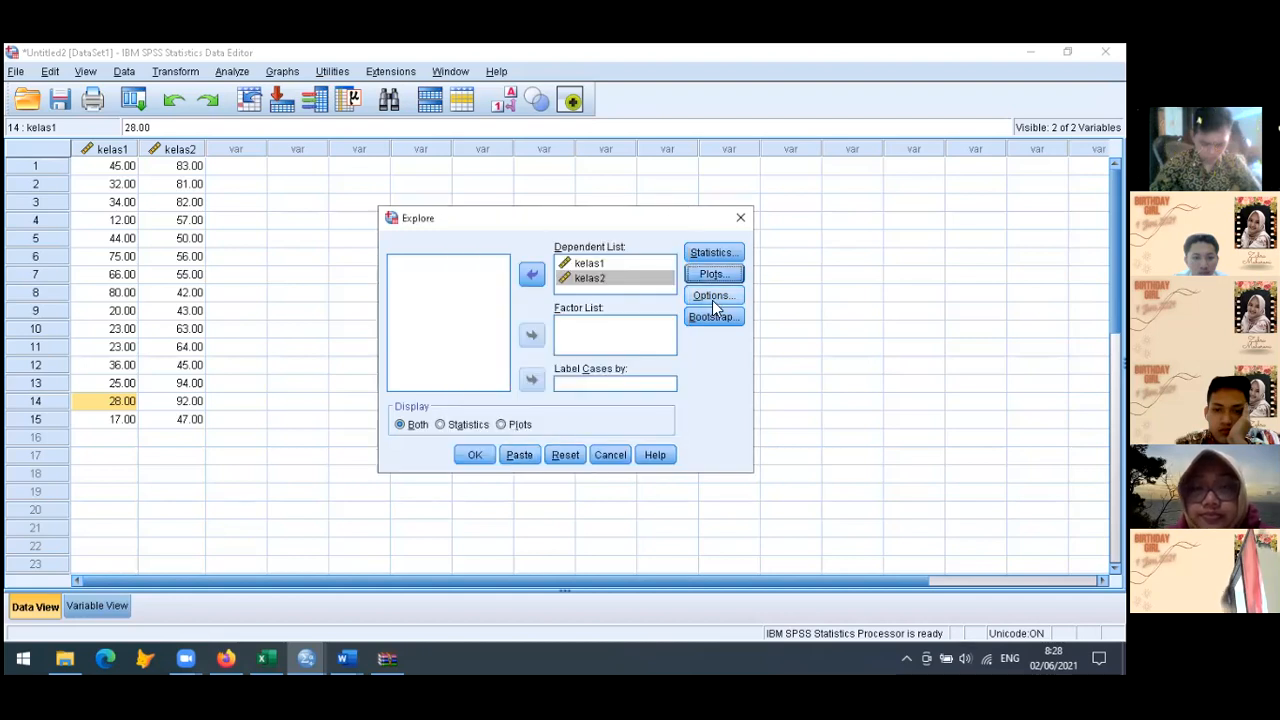
pyautogui.click(475, 455)
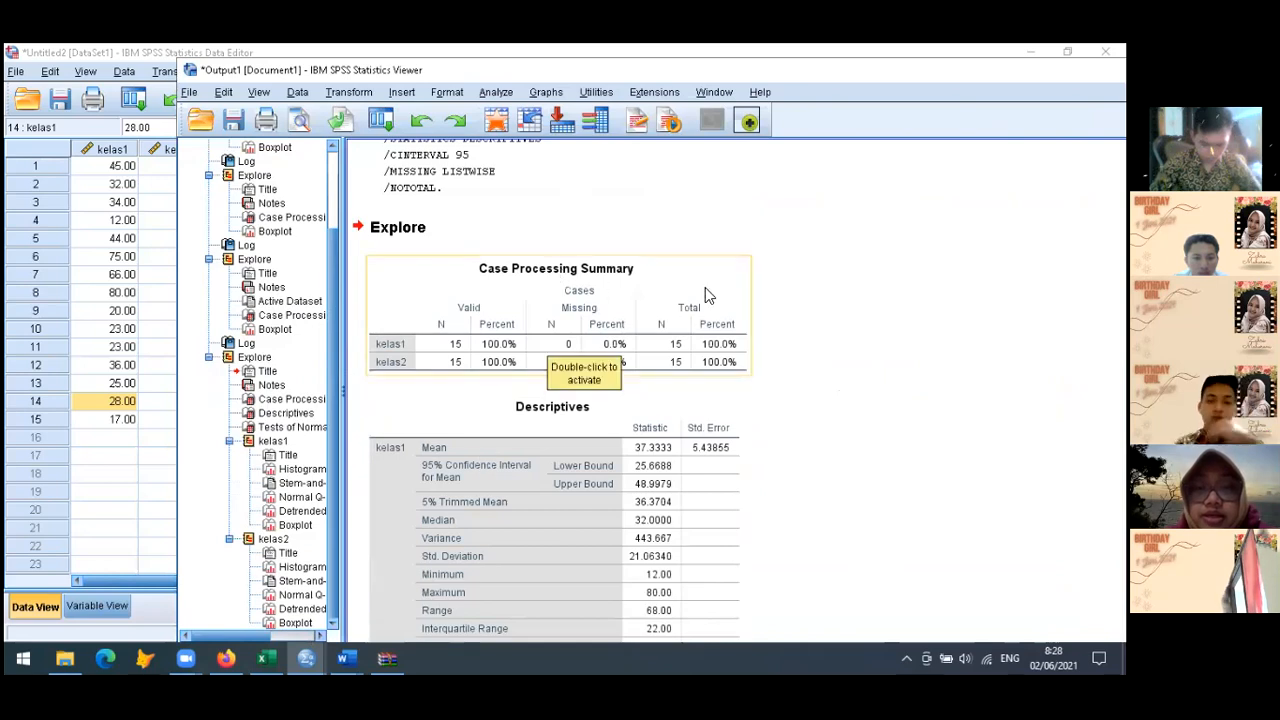
# Review the Explore output from the descriptives and Tests of Normality through the kelas1 plots to the kelas2 section
pyautogui.scroll(-3, 570, 362)
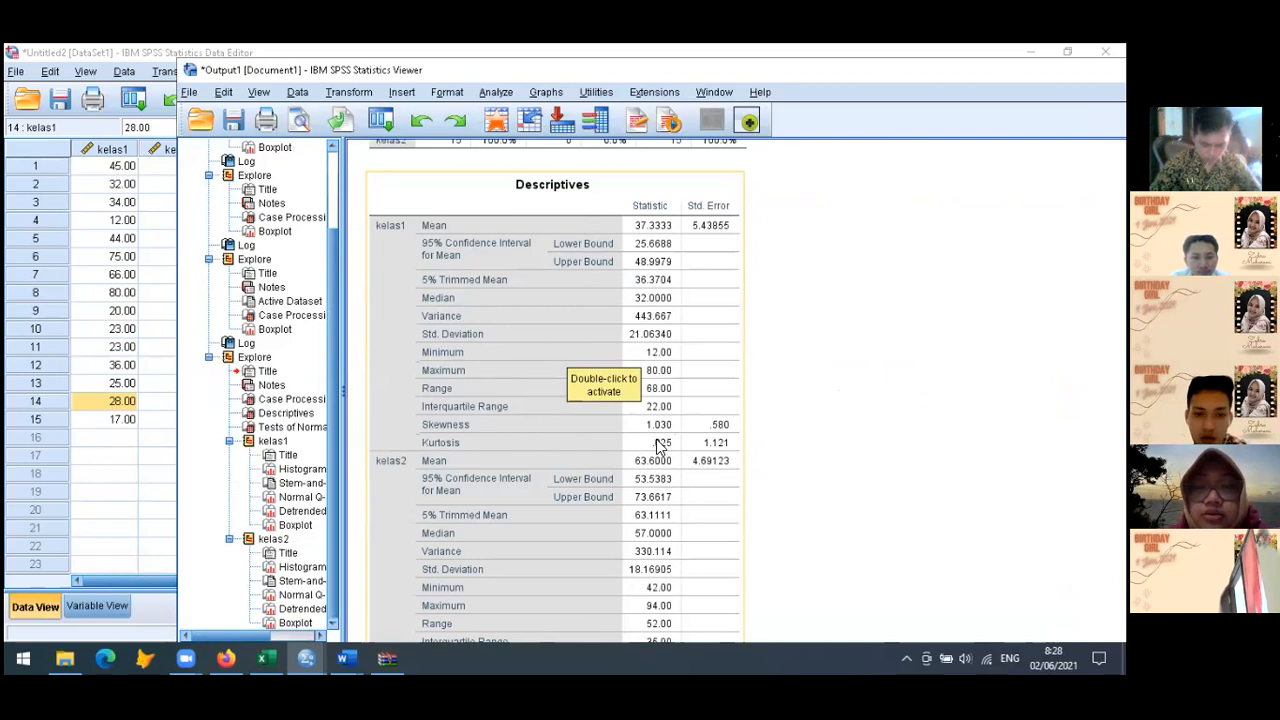
pyautogui.scroll(-4, 658, 446)
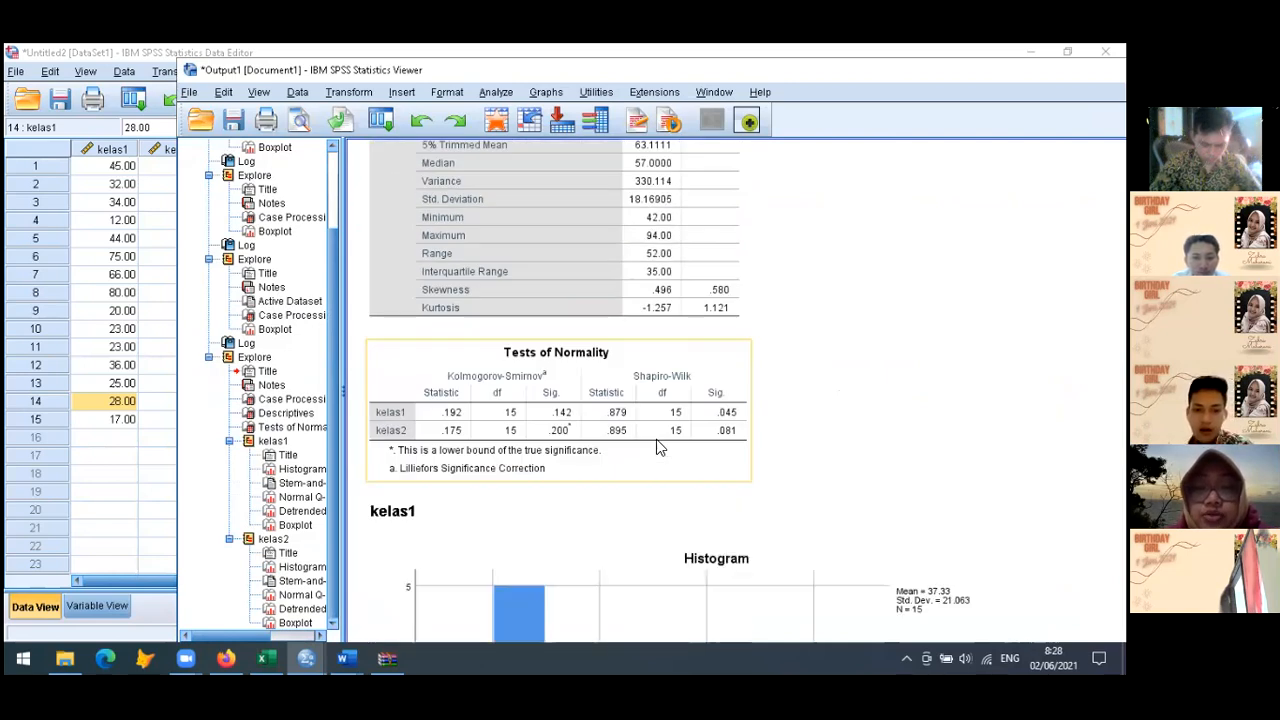
pyautogui.scroll(-5, 656, 439)
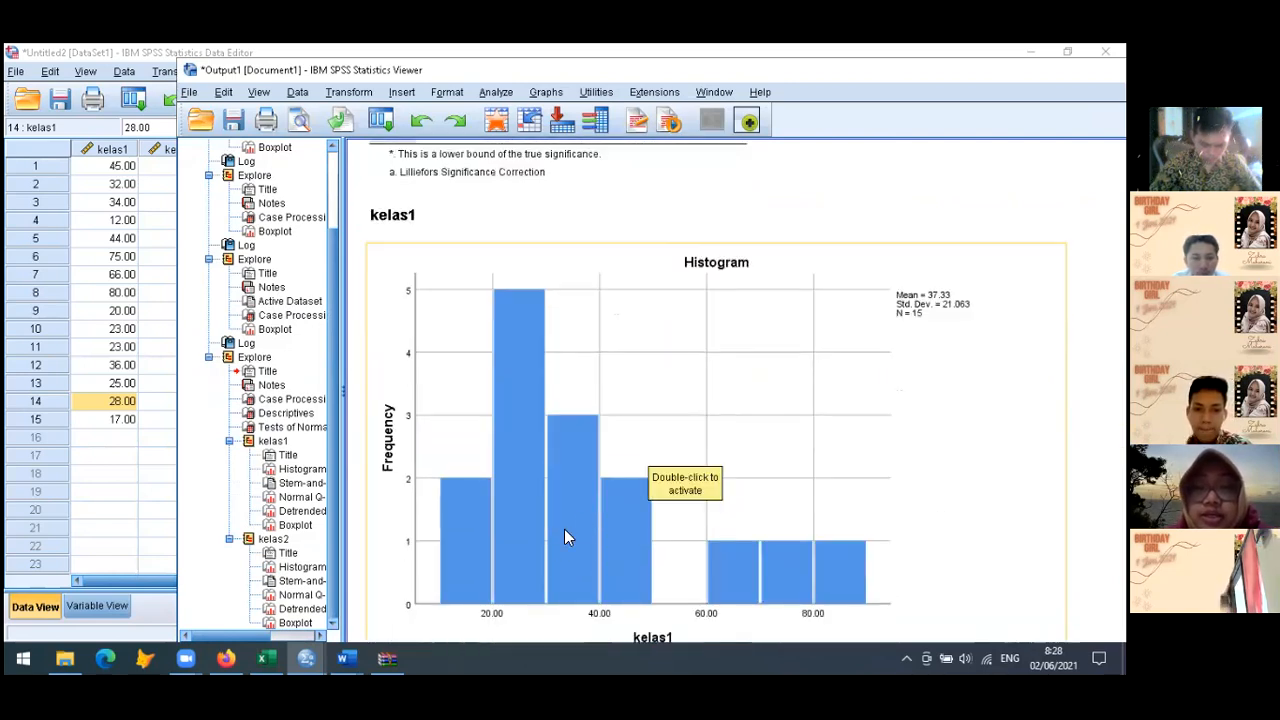
pyautogui.scroll(-8, 627, 535)
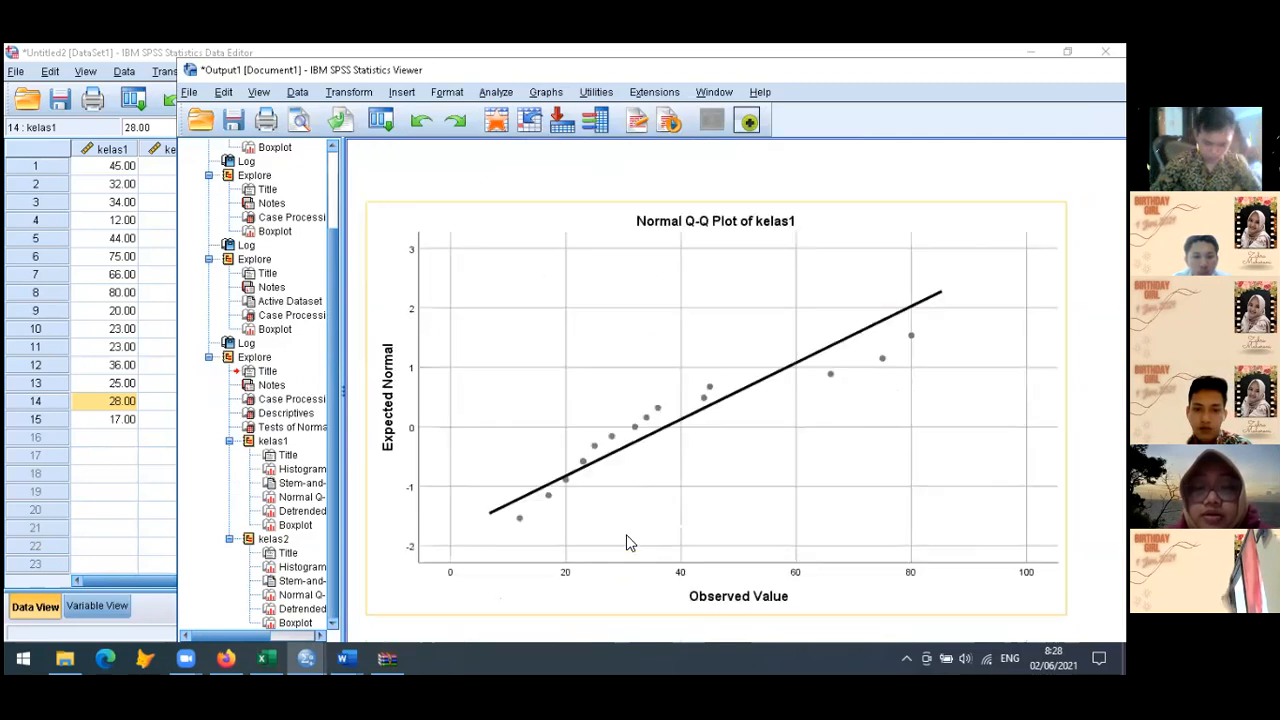
pyautogui.scroll(-10, 627, 541)
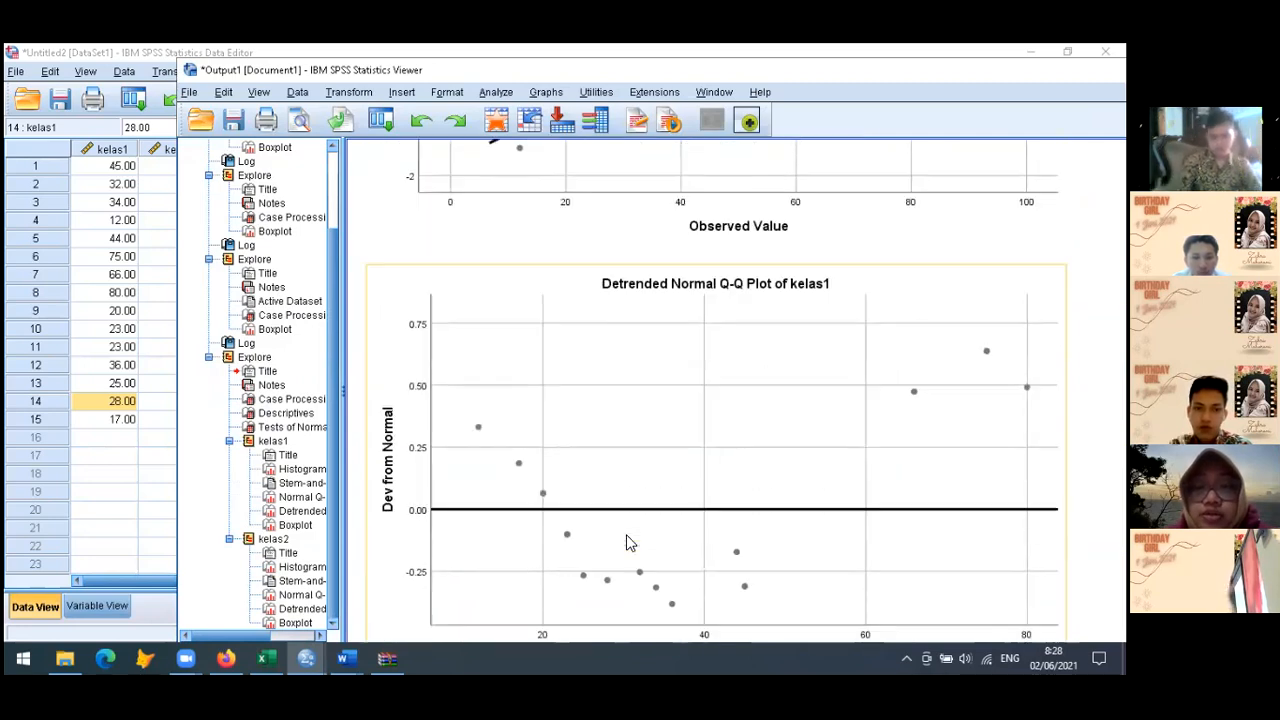
pyautogui.scroll(3, 626, 542)
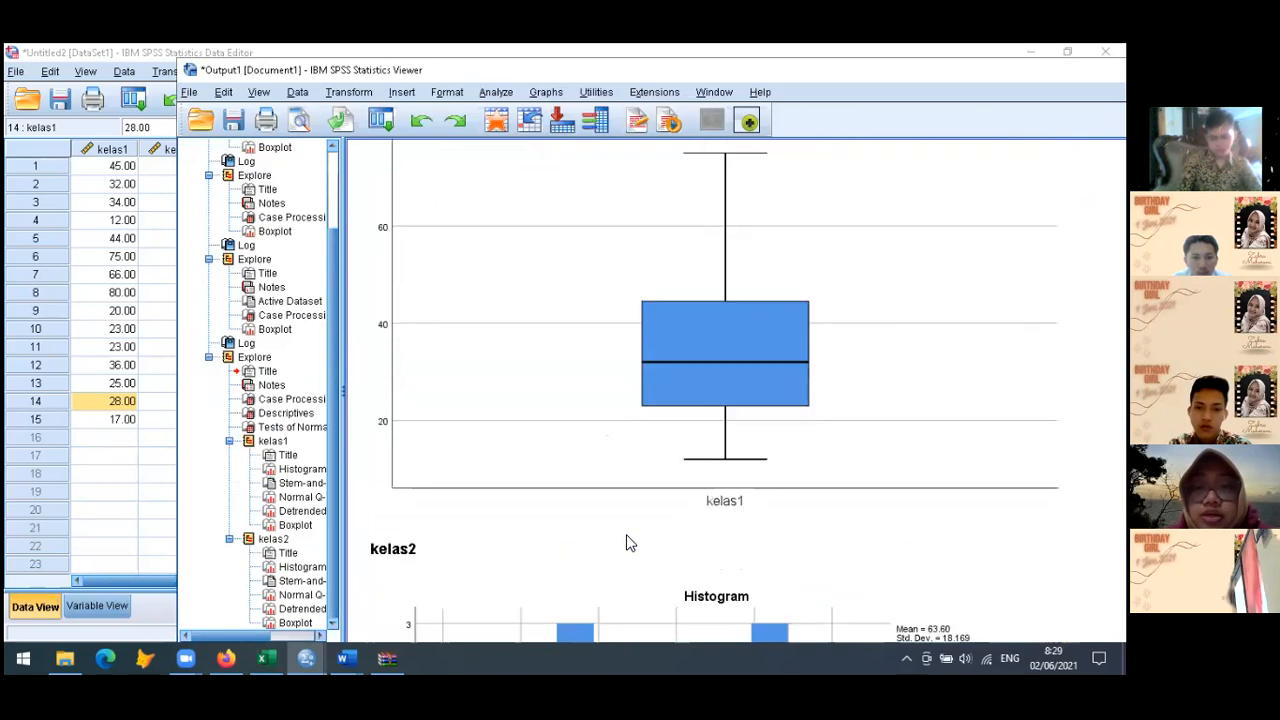
pyautogui.scroll(-3, 712, 512)
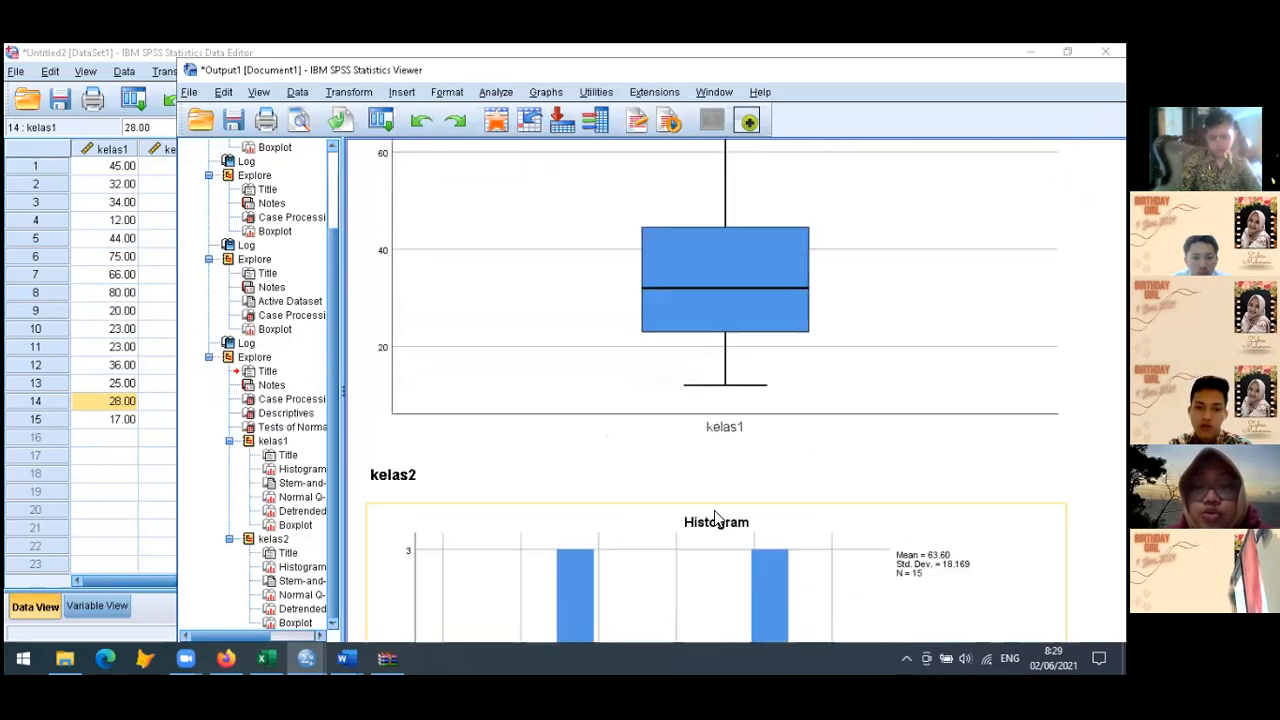
# Examine the normal Q-Q plot, boxplot and stem-and-leaf plot of kelas1 in the output
pyautogui.scroll(-3, 714, 512)
pyautogui.scroll(20, 714, 512)
pyautogui.scroll(4, 714, 512)
pyautogui.scroll(-7, 714, 512)
pyautogui.scroll(-20, 714, 512)
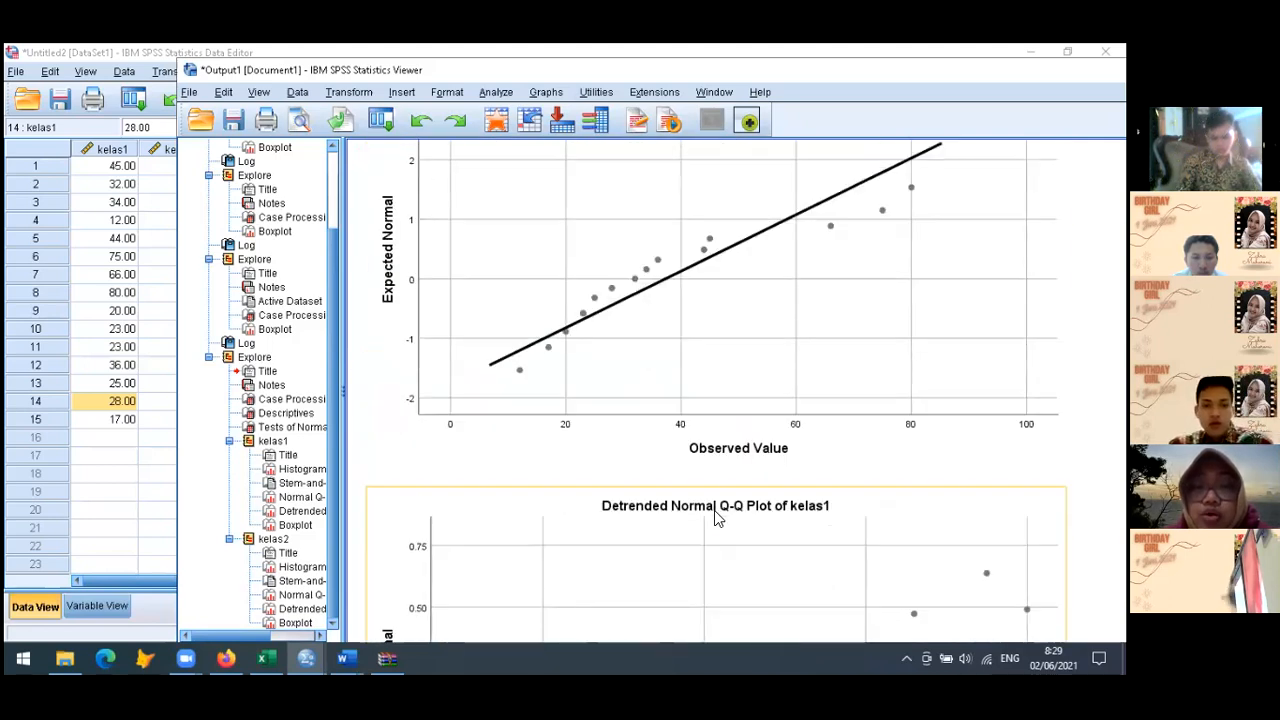
pyautogui.scroll(3, 671, 426)
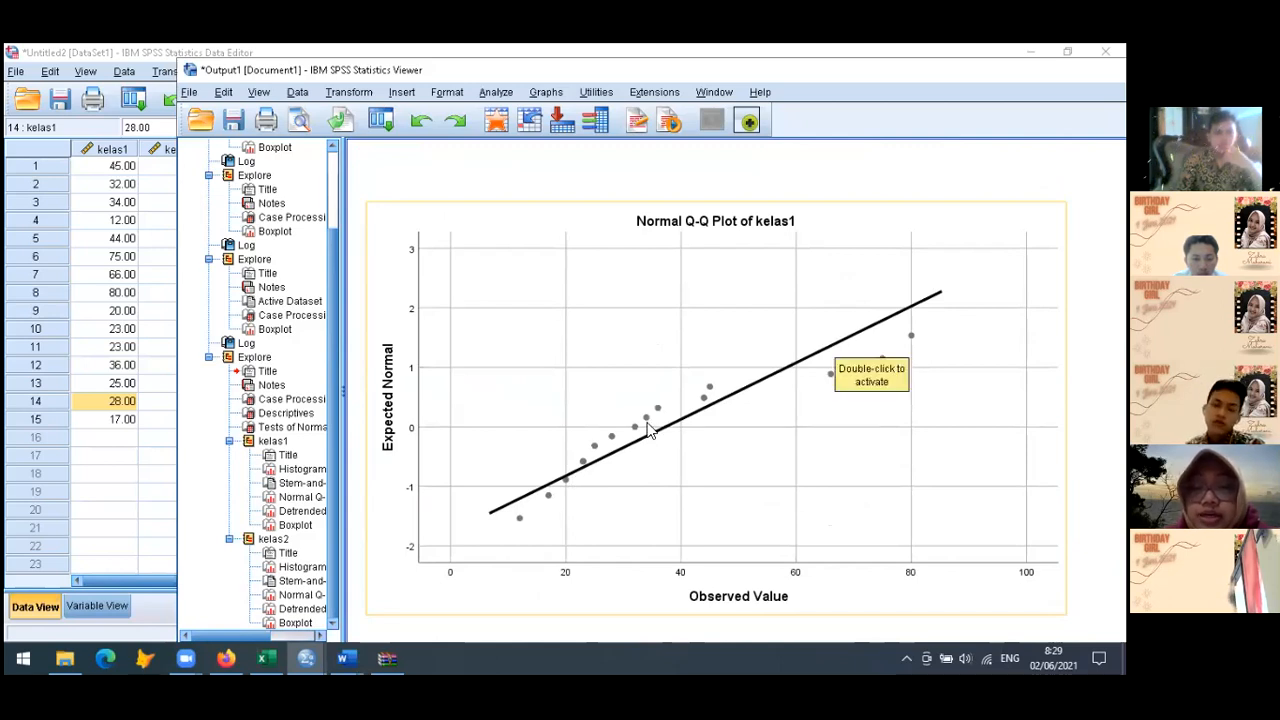
pyautogui.scroll(3, 648, 430)
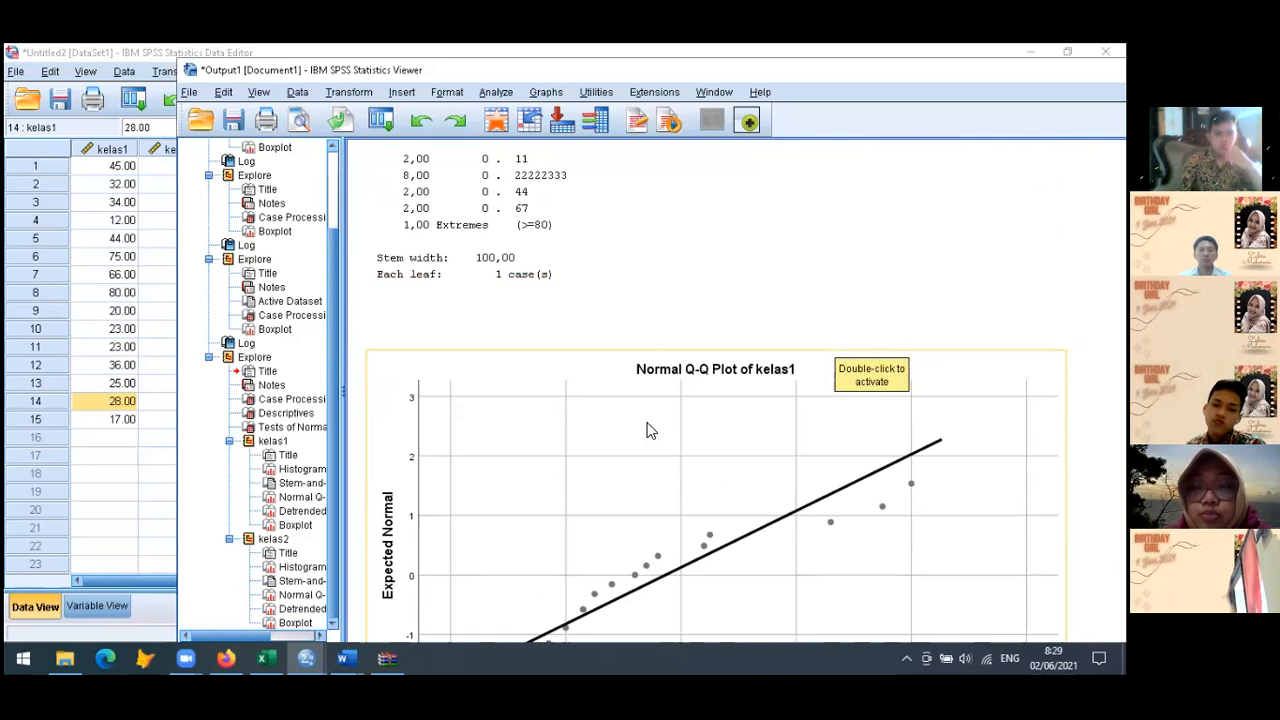
pyautogui.scroll(-20, 648, 430)
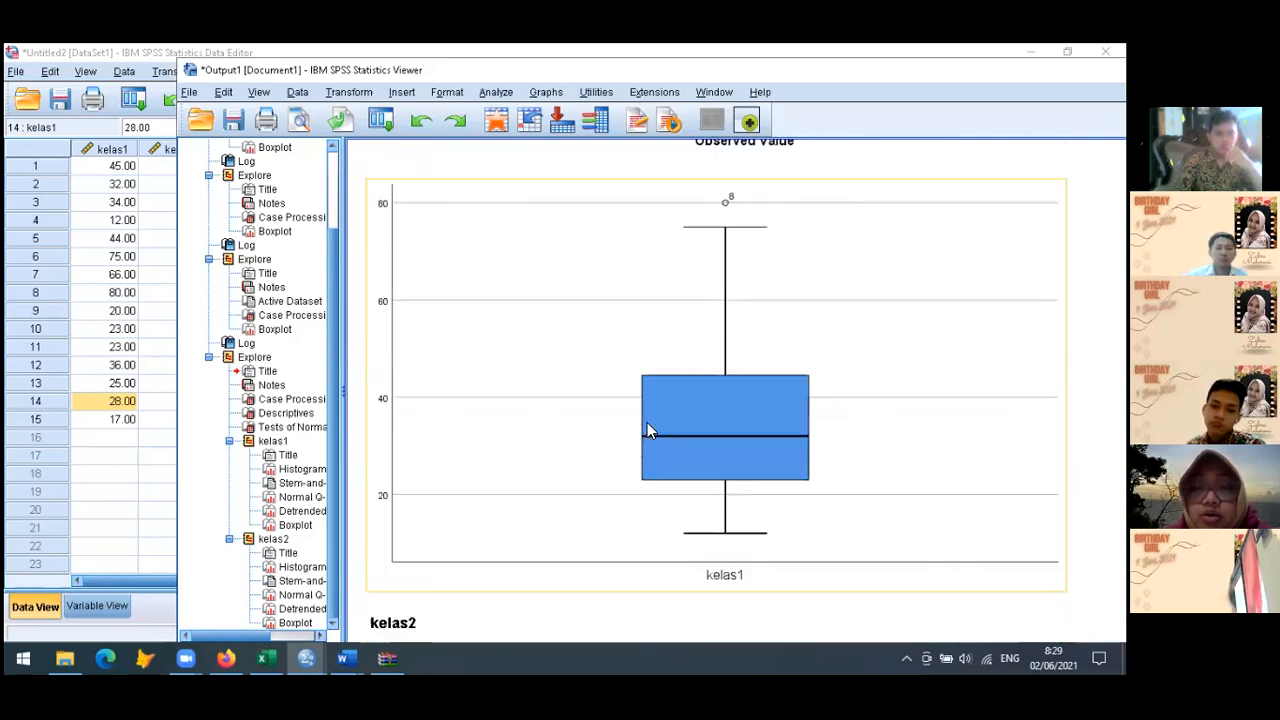
pyautogui.scroll(18, 714, 450)
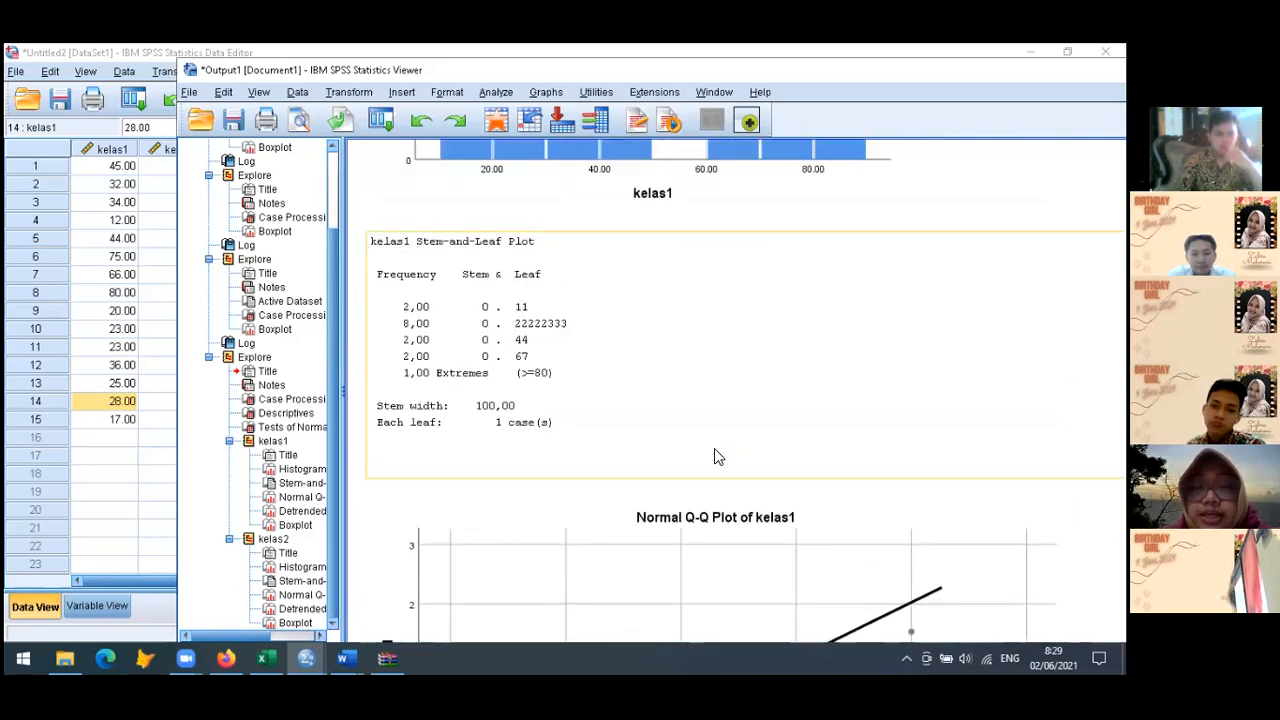
# Examine the Kolmogorov-Smirnov and Shapiro-Wilk significance values of kelas1 and kelas2 in the Tests of Normality table
pyautogui.scroll(15, 714, 448)
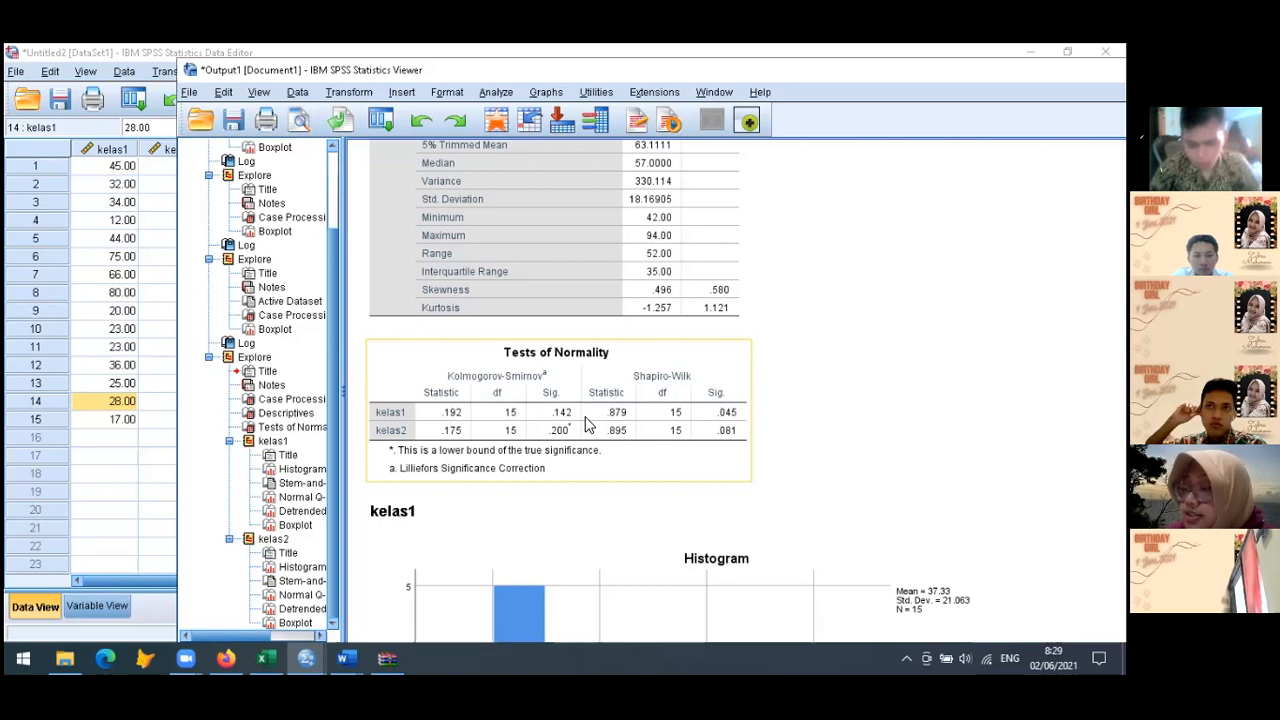
pyautogui.click(757, 367)
pyautogui.click(725, 418)
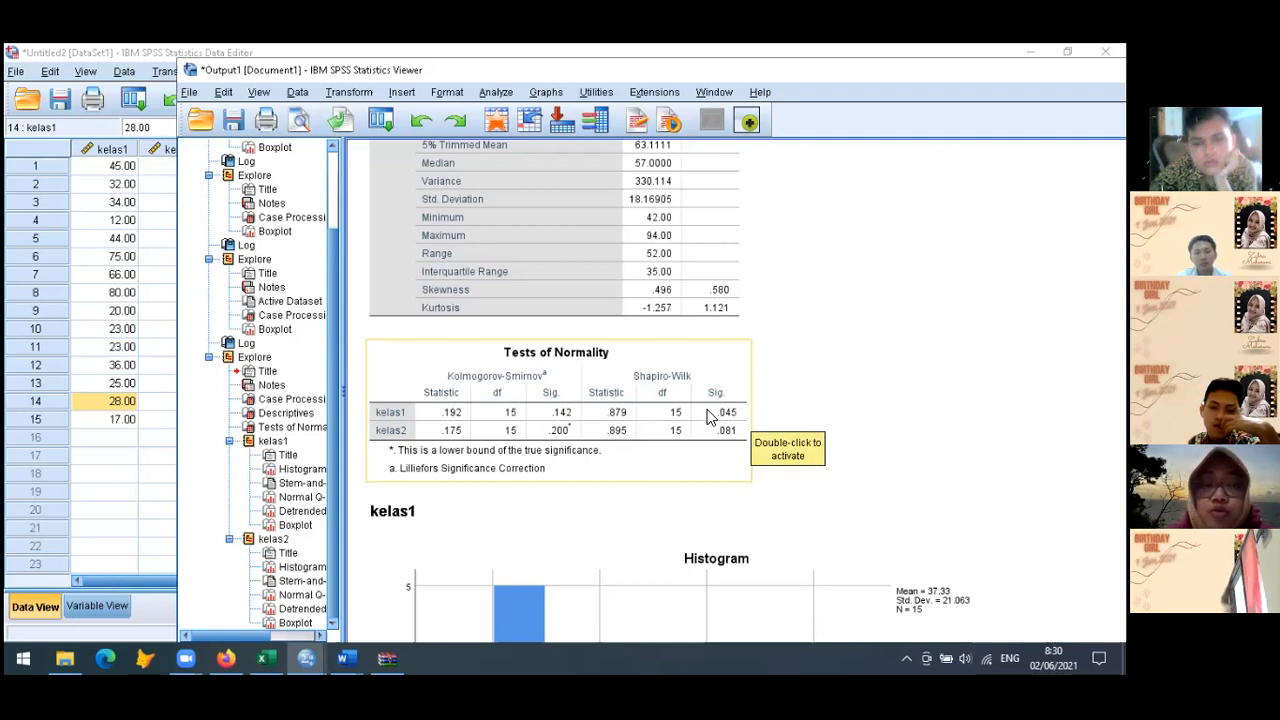
# Return to the Data Editor and compute a new variable log_k1 with the expression lg10(kelas1)
pyautogui.click(120, 330)
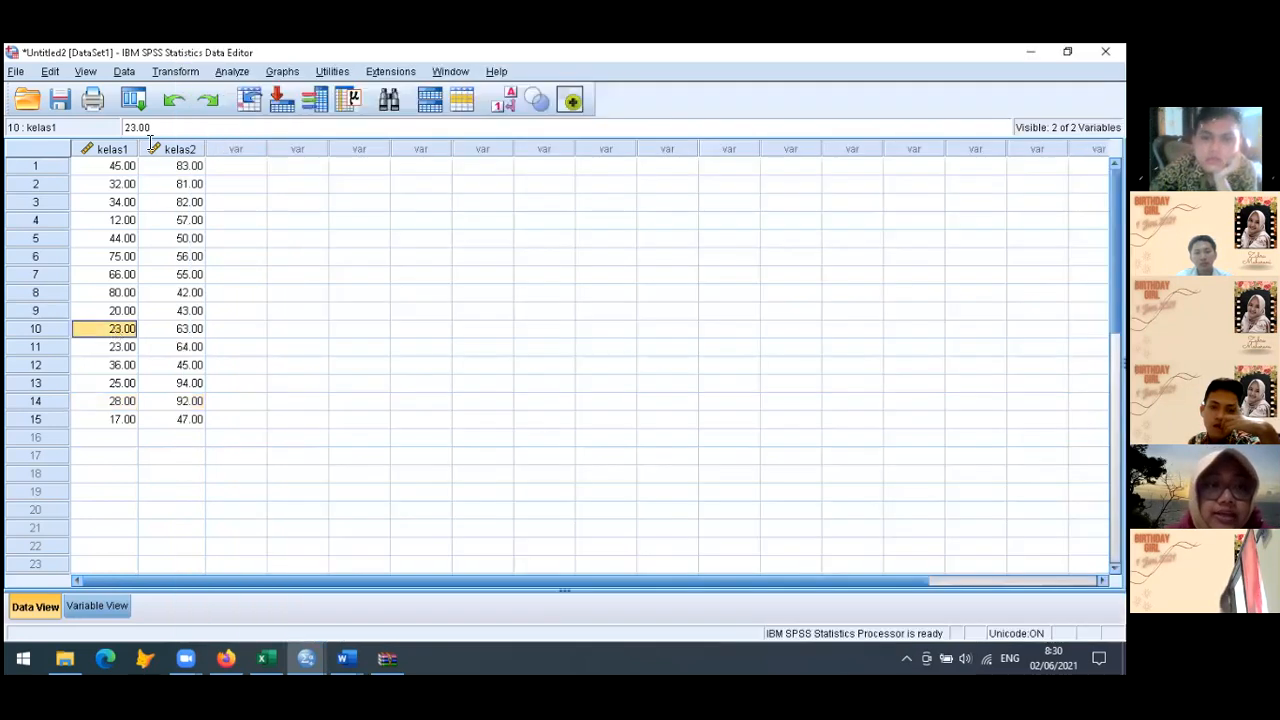
pyautogui.click(175, 72)
pyautogui.click(222, 93)
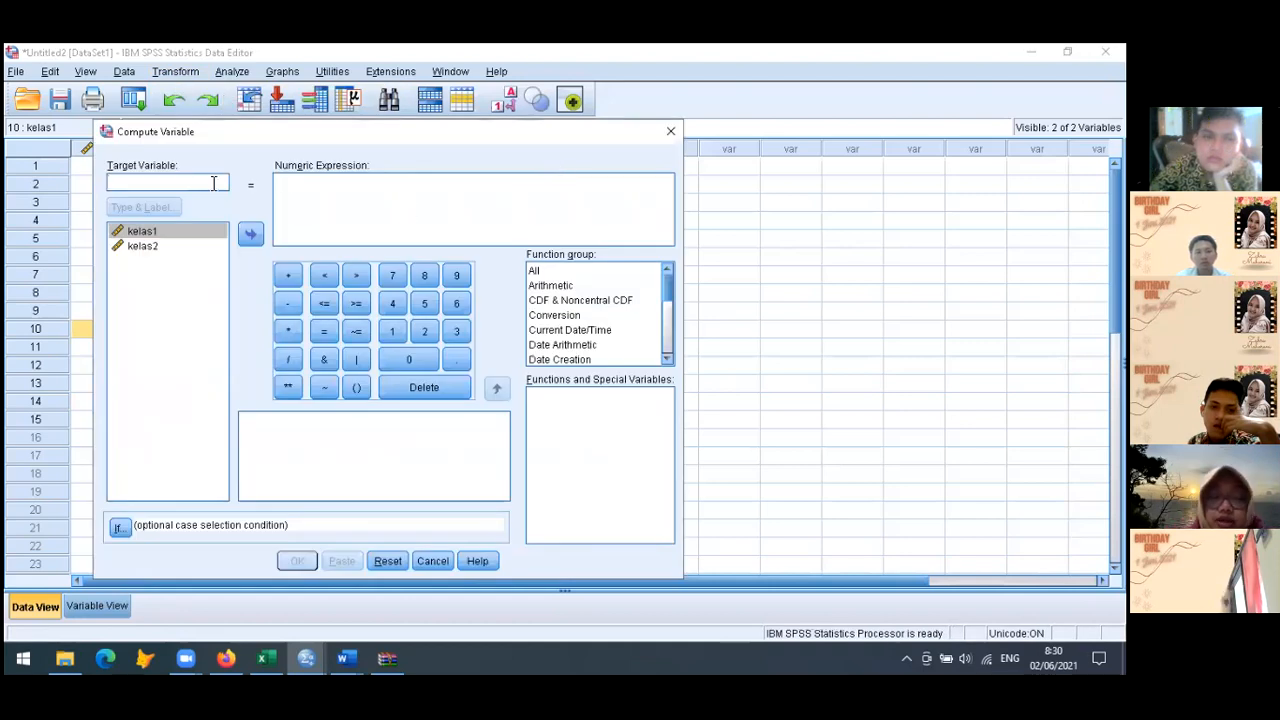
pyautogui.write('log_k1')
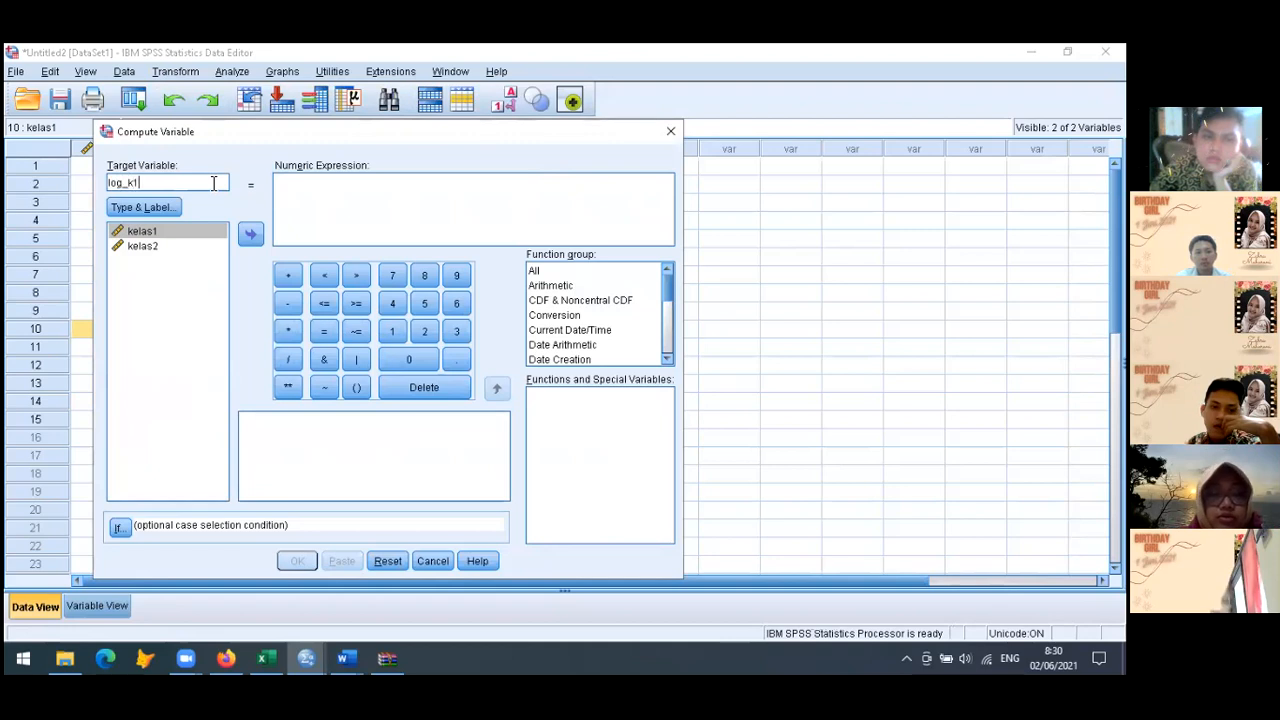
pyautogui.click(305, 202)
pyautogui.write('lg10(')
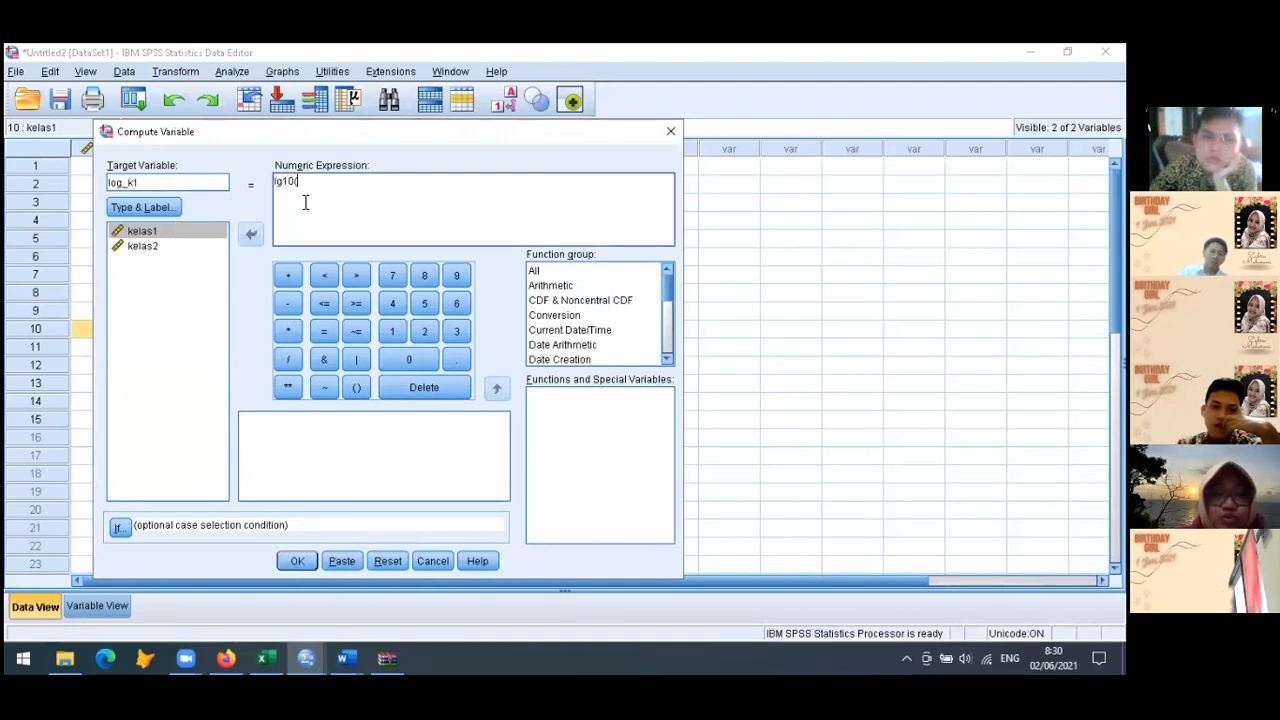
pyautogui.click(206, 233)
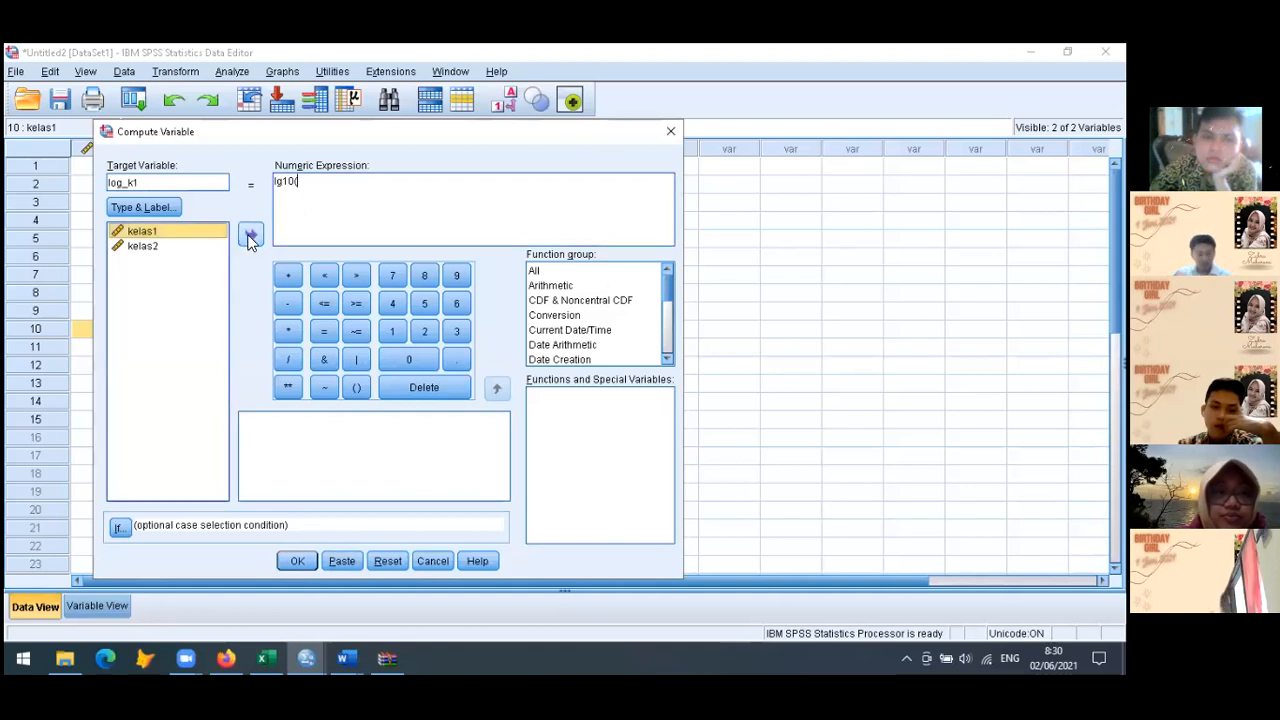
pyautogui.click(250, 238)
pyautogui.write(')')
pyautogui.click(300, 561)
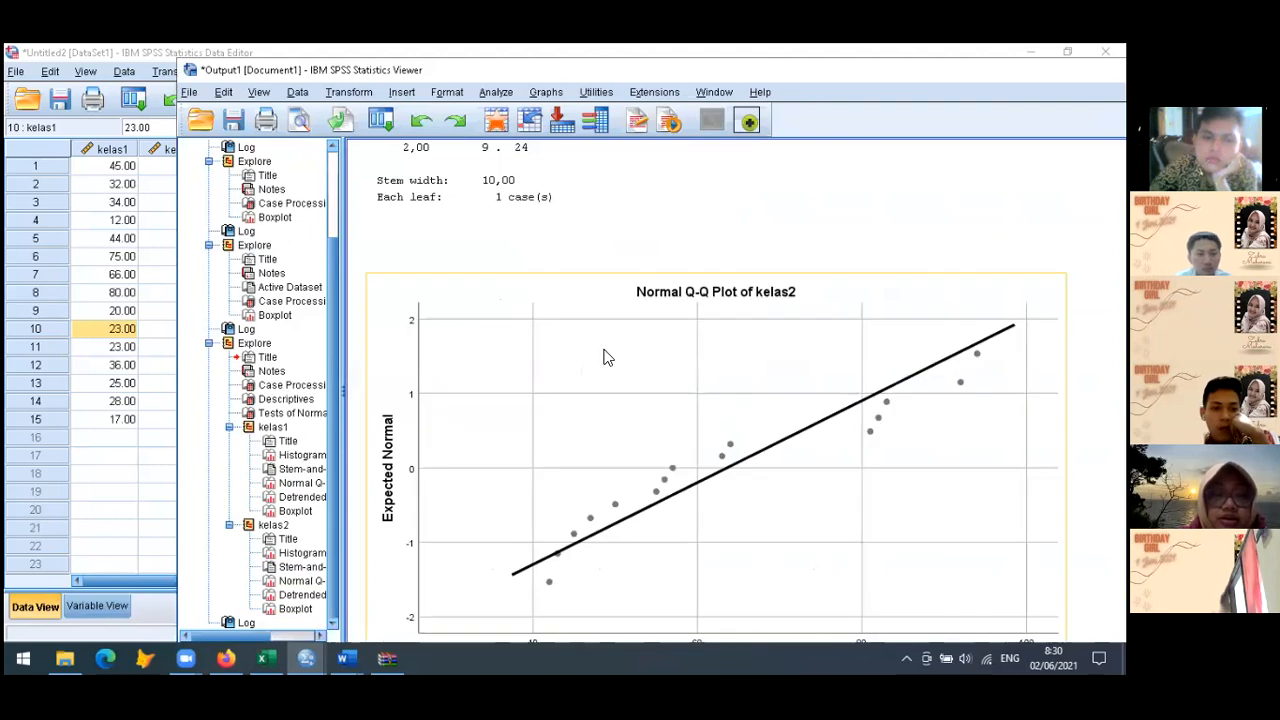
# Start an Explore analysis from the Data Editor, reset its earlier settings, and make log_k1 the only dependent variable
pyautogui.click(83, 284)
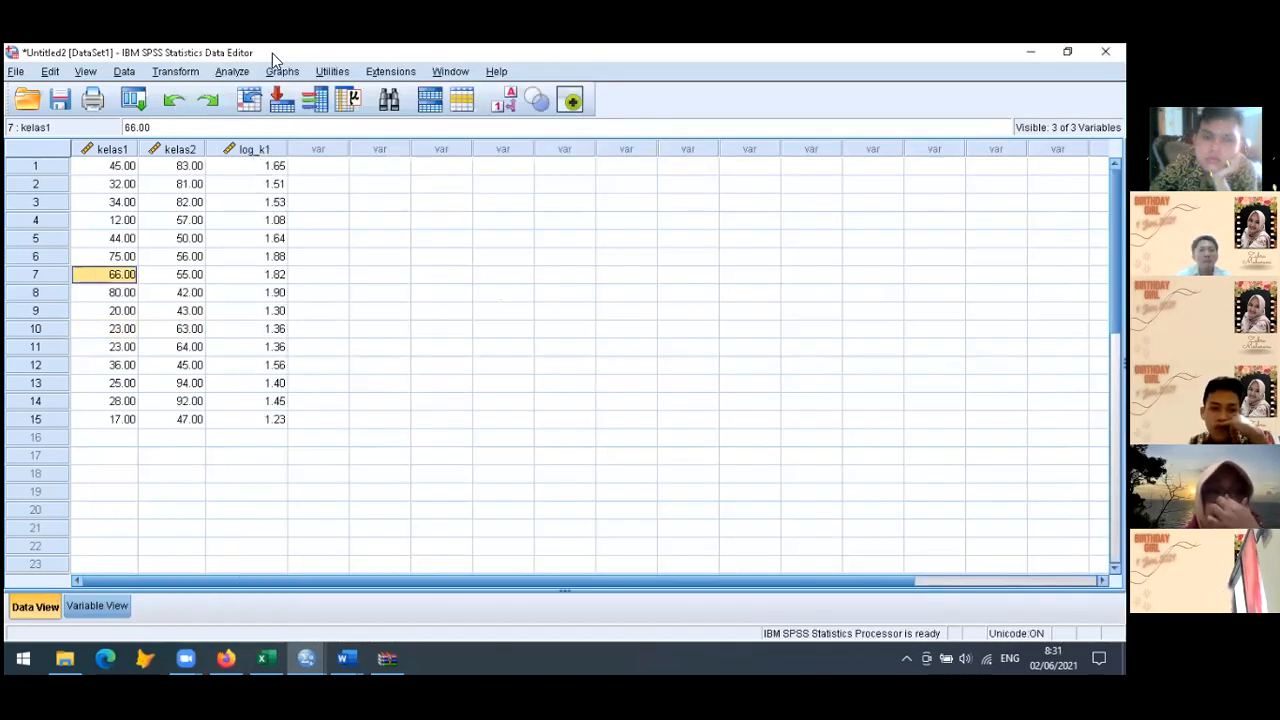
pyautogui.click(232, 72)
pyautogui.moveTo(265, 75)
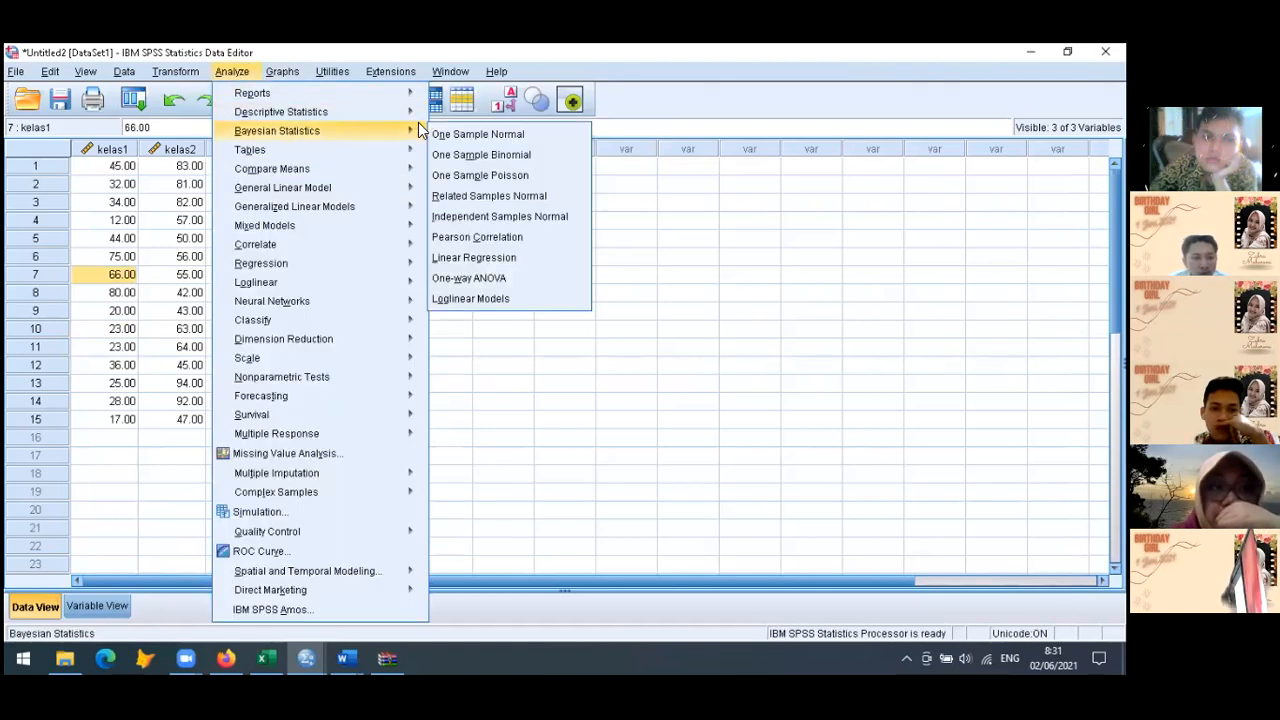
pyautogui.moveTo(400, 111)
pyautogui.click(465, 157)
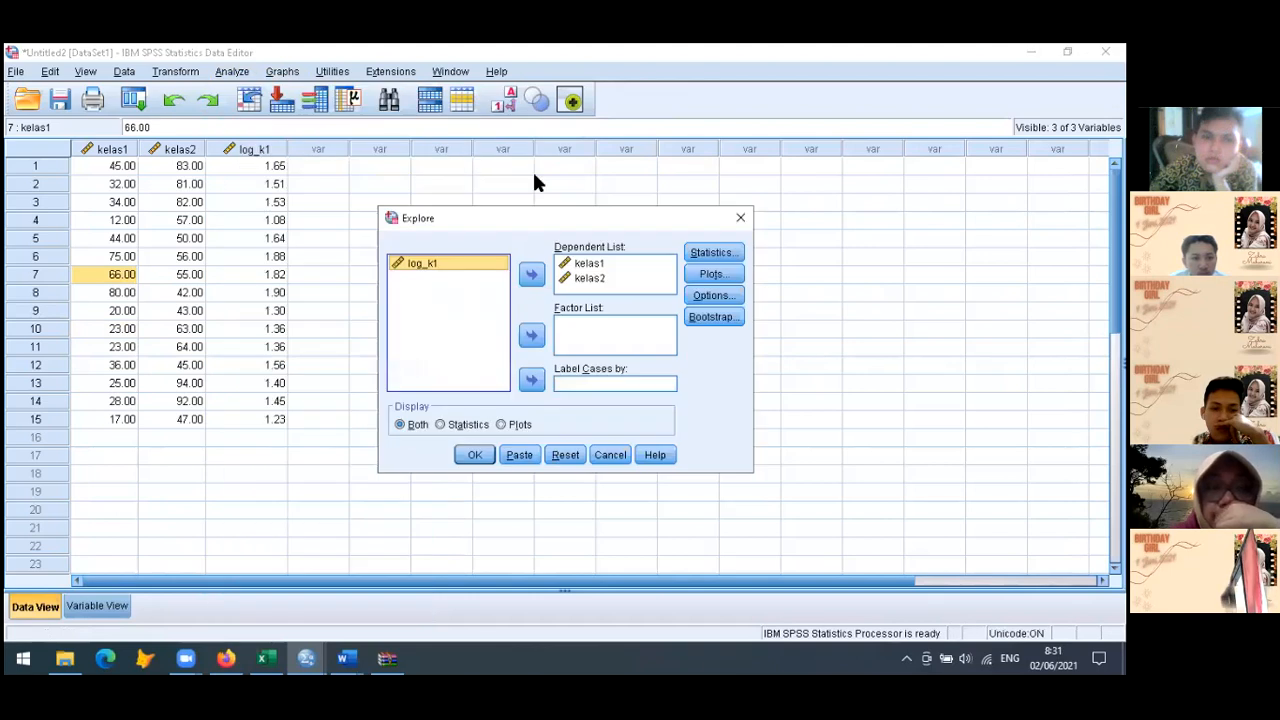
pyautogui.click(605, 277)
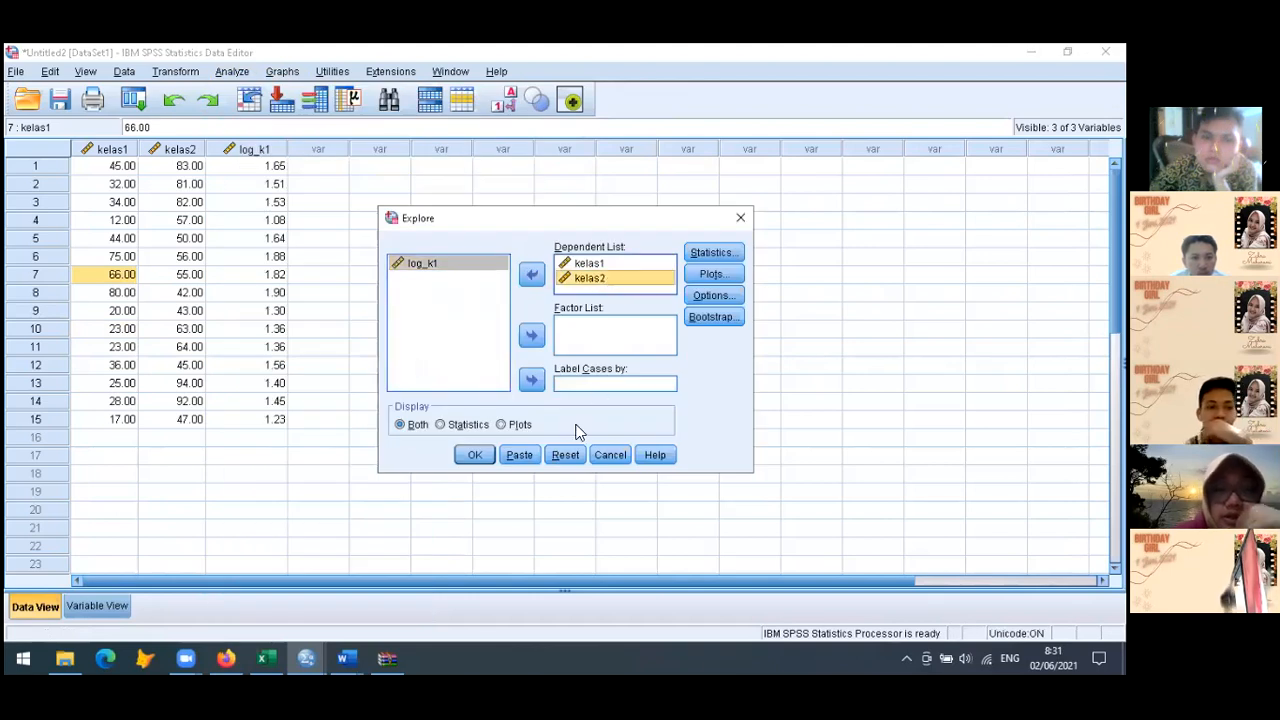
pyautogui.click(566, 456)
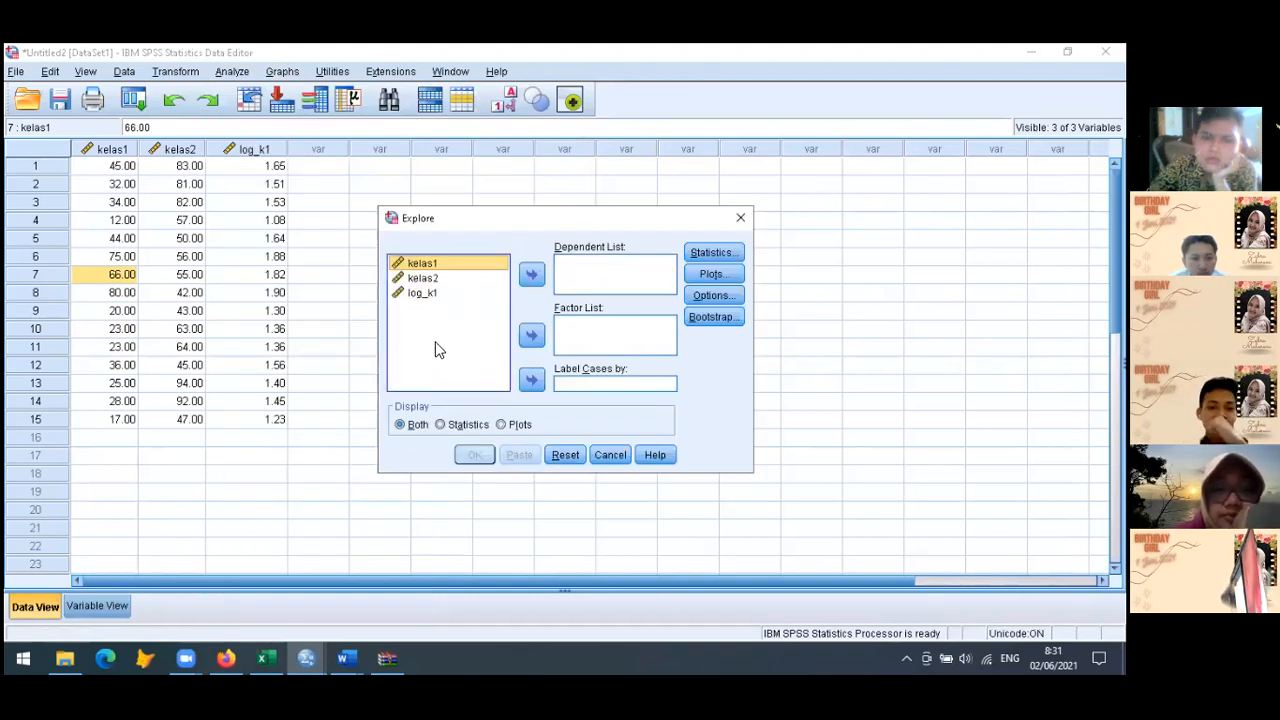
pyautogui.click(420, 293)
pyautogui.click(531, 275)
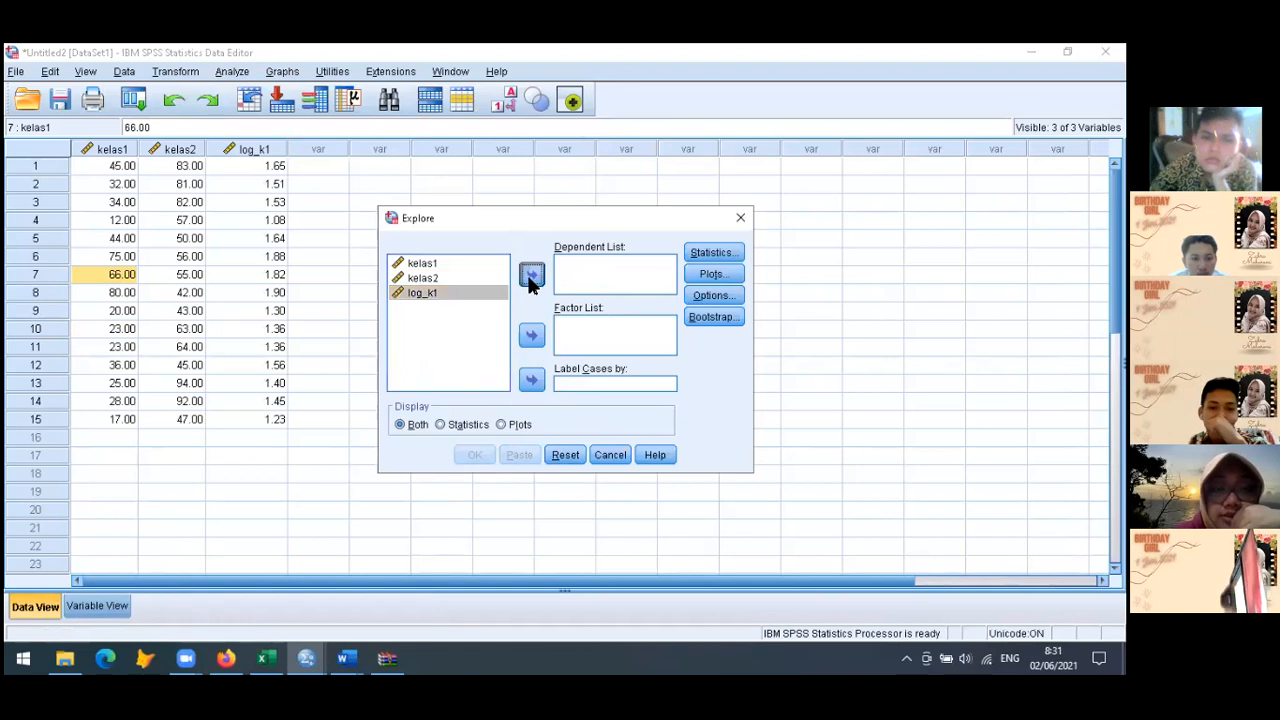
# Add normality plots with tests and a histogram to the log_k1 Explore analysis and run it
pyautogui.click(714, 273)
pyautogui.click(497, 331)
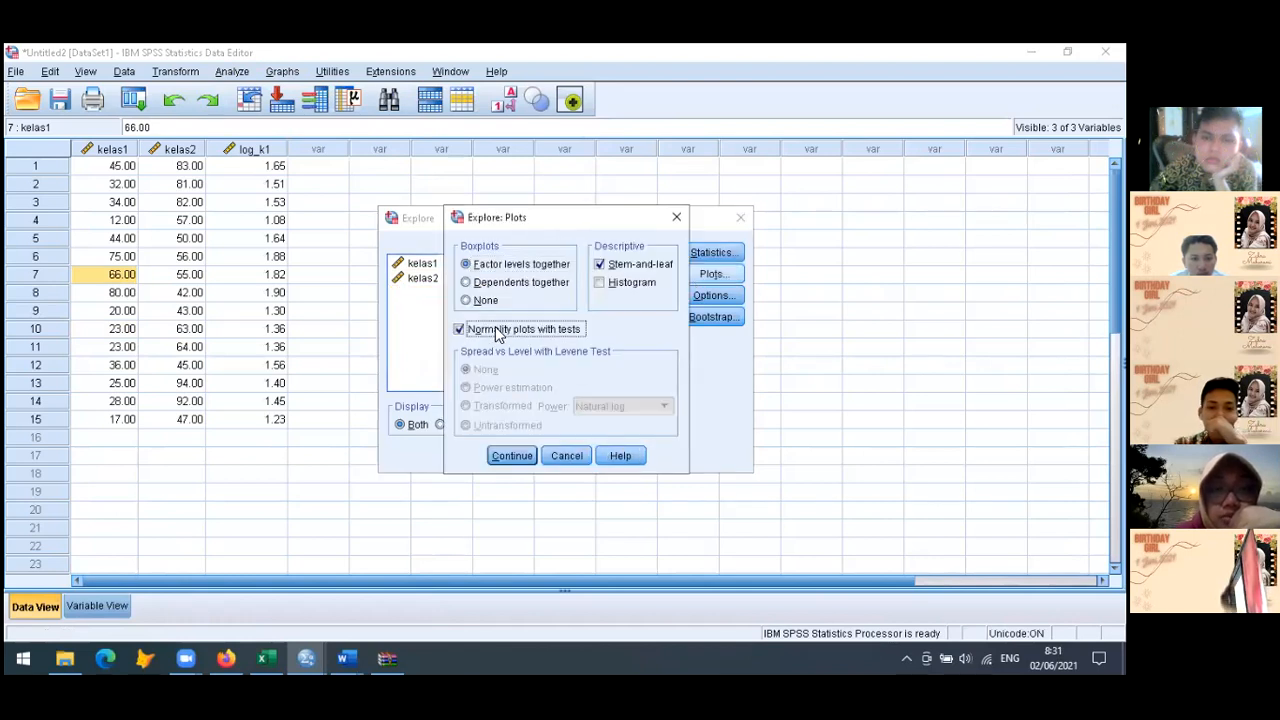
pyautogui.click(624, 287)
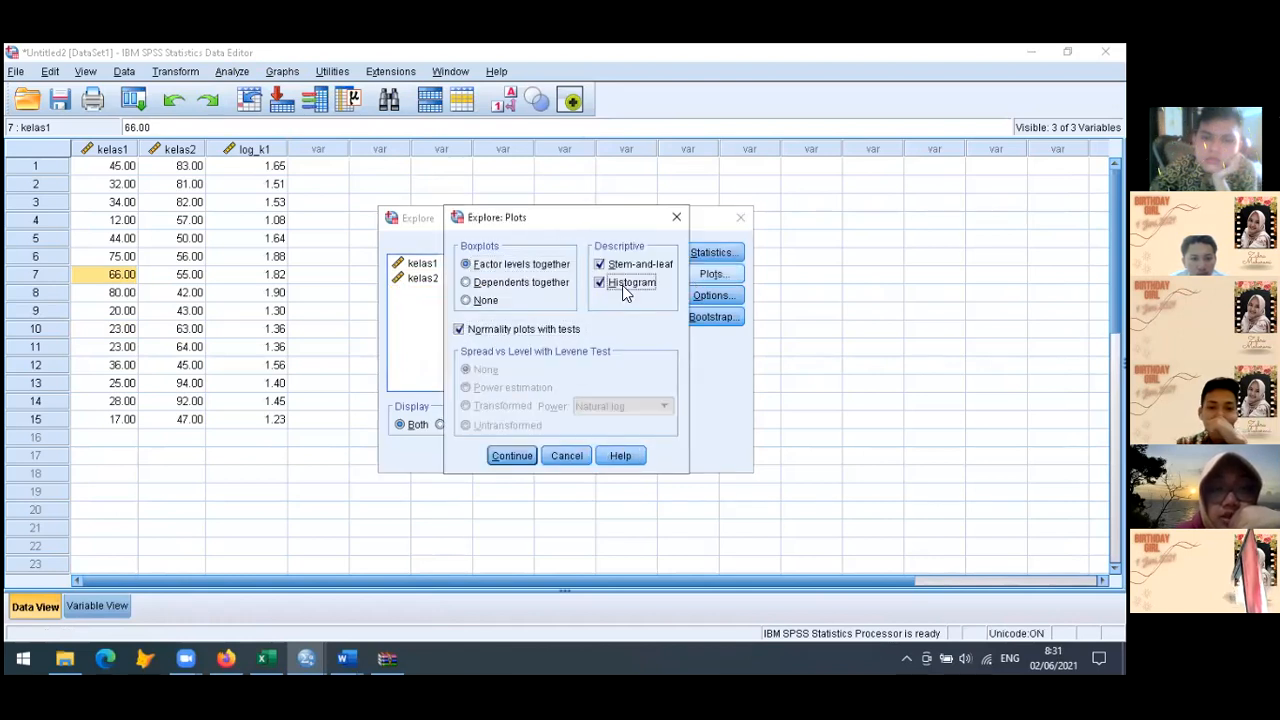
pyautogui.click(511, 455)
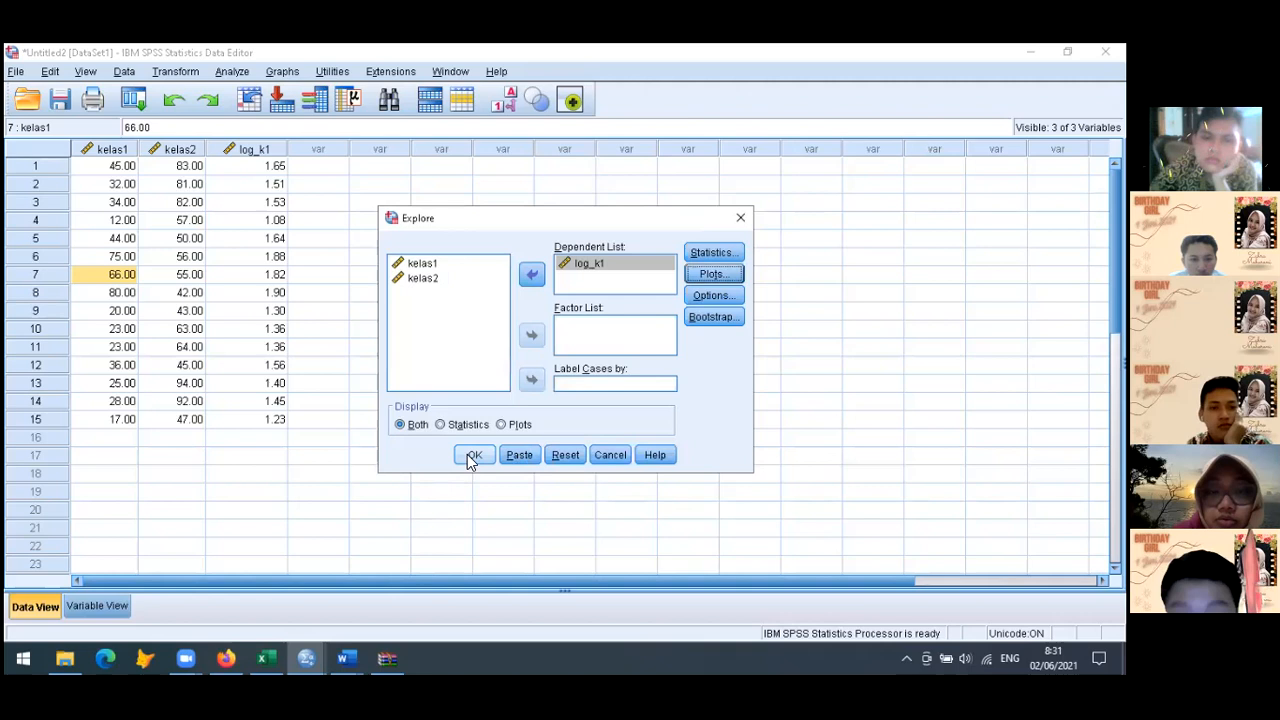
pyautogui.click(470, 456)
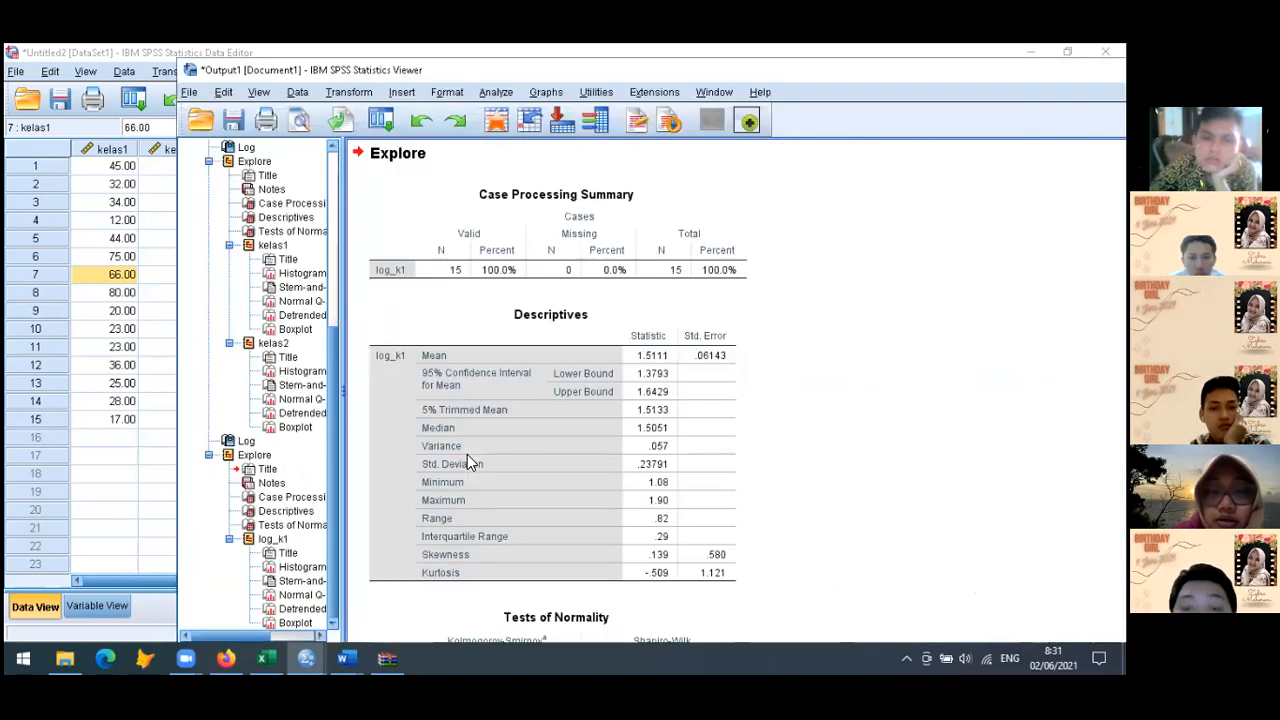
# Review the log_k1 output, including descriptives, Tests of Normality, histogram, stem-and-leaf plot, normal Q-Q plot and boxplot
pyautogui.scroll(-3, 467, 462)
pyautogui.click(470, 462)
pyautogui.scroll(-1, 467, 456)
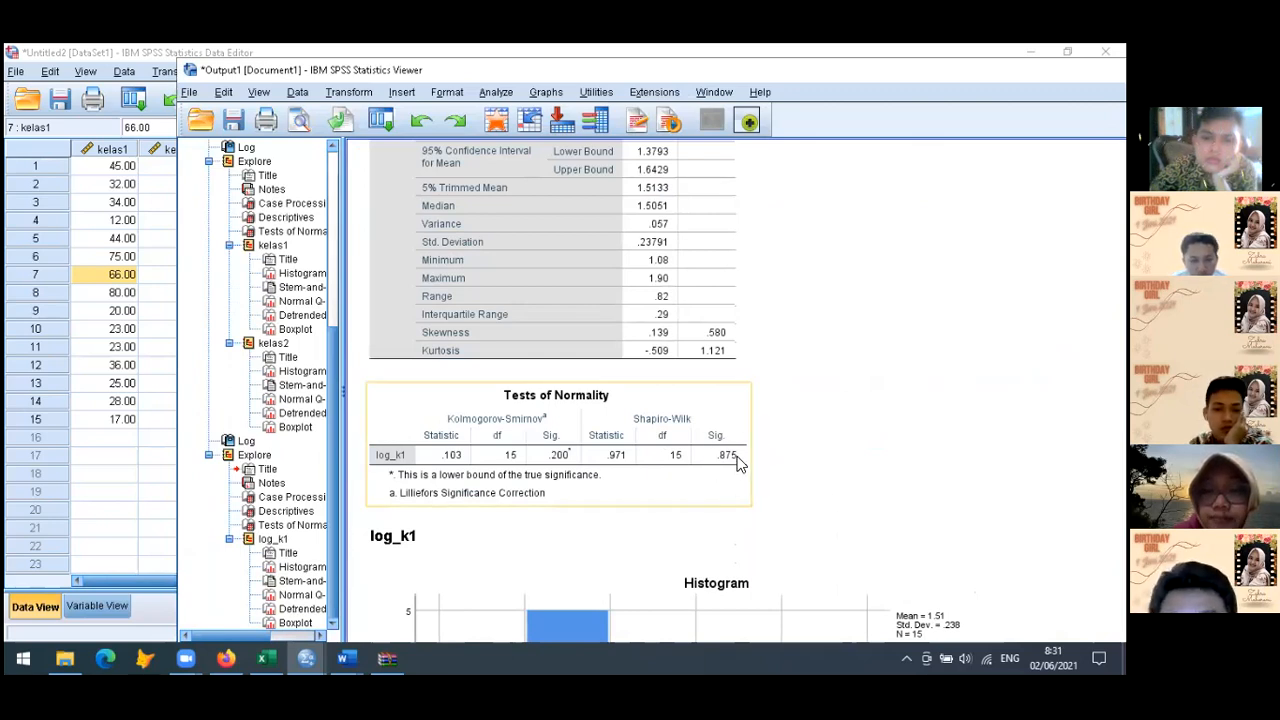
pyautogui.scroll(-5, 737, 465)
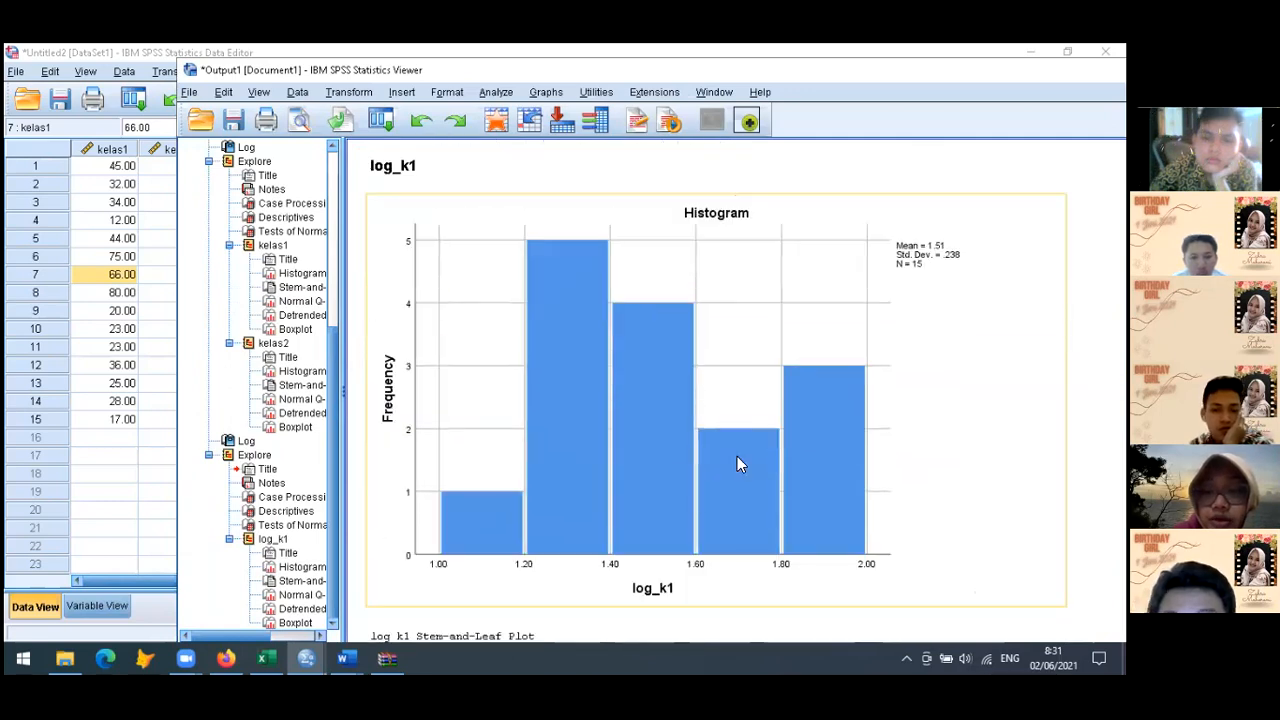
pyautogui.scroll(-2, 737, 463)
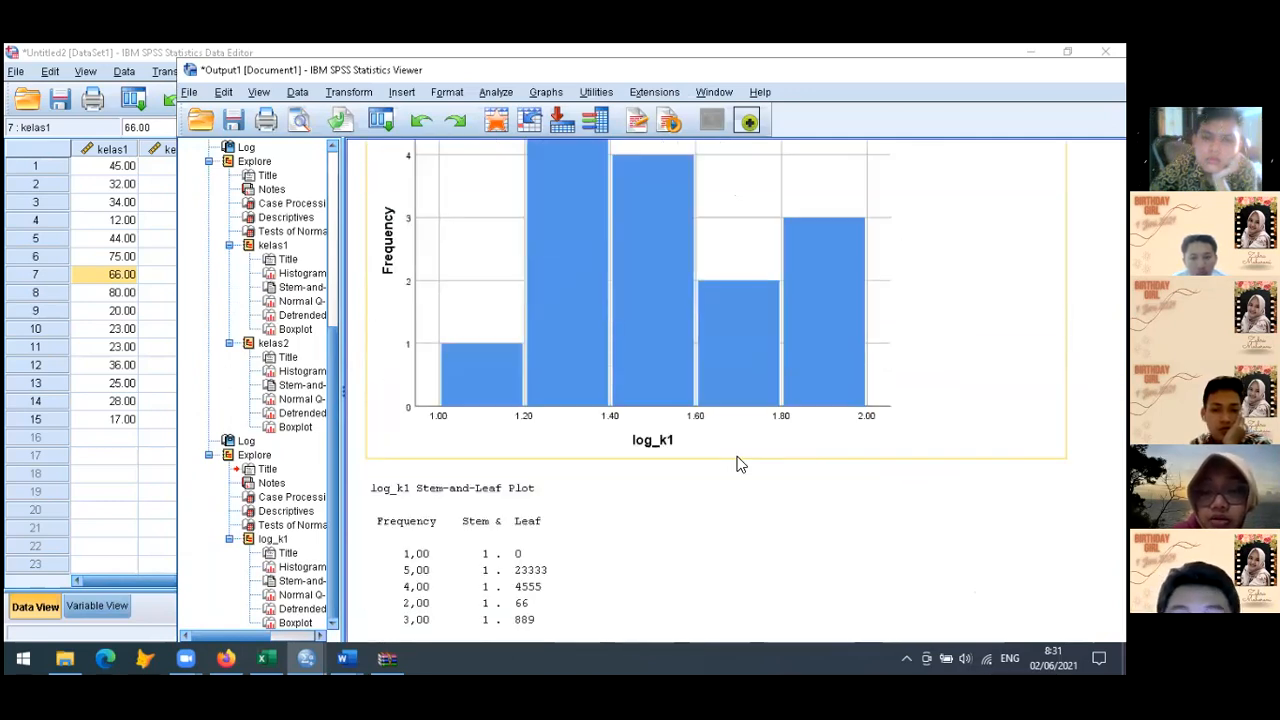
pyautogui.scroll(-4, 737, 465)
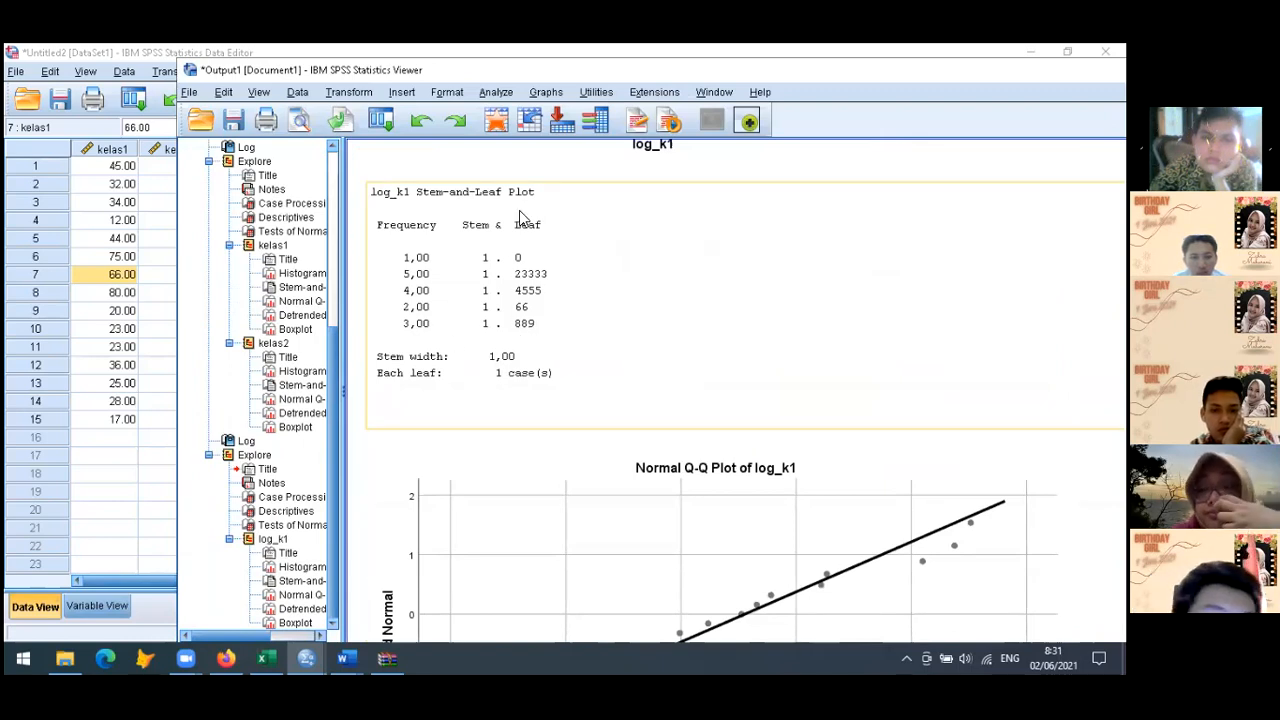
pyautogui.scroll(-2, 519, 215)
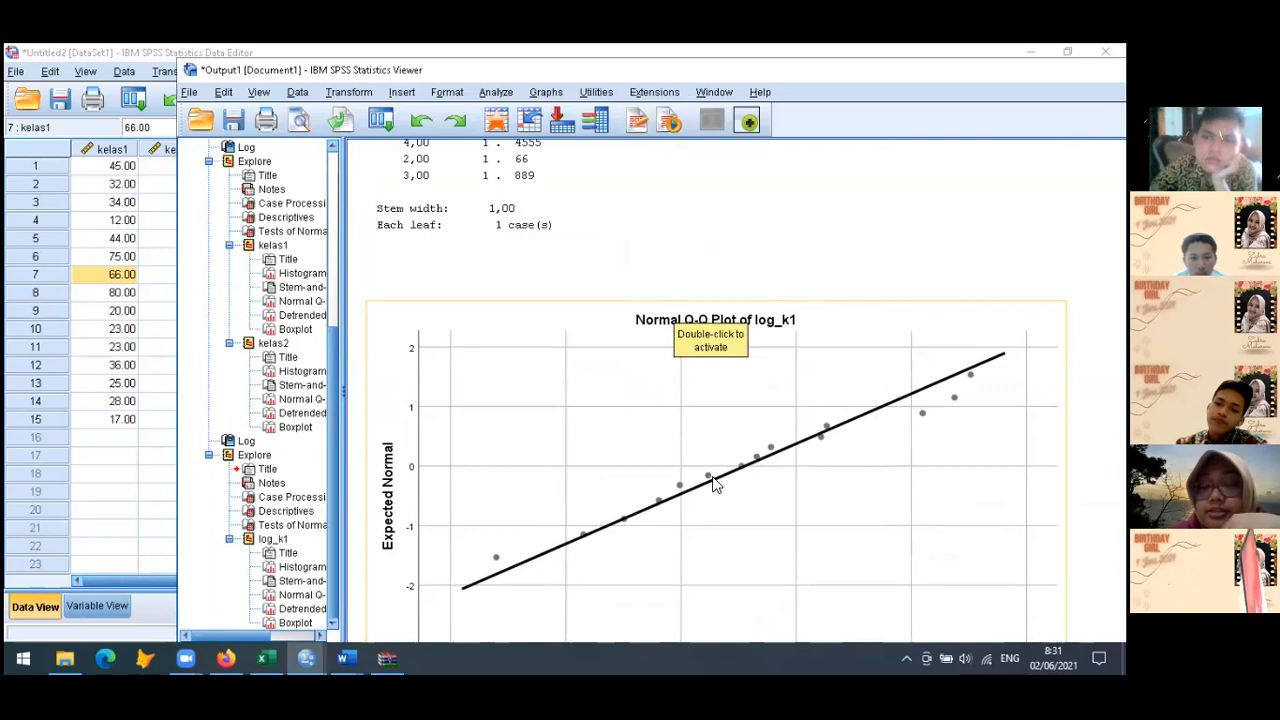
pyautogui.scroll(-12, 712, 480)
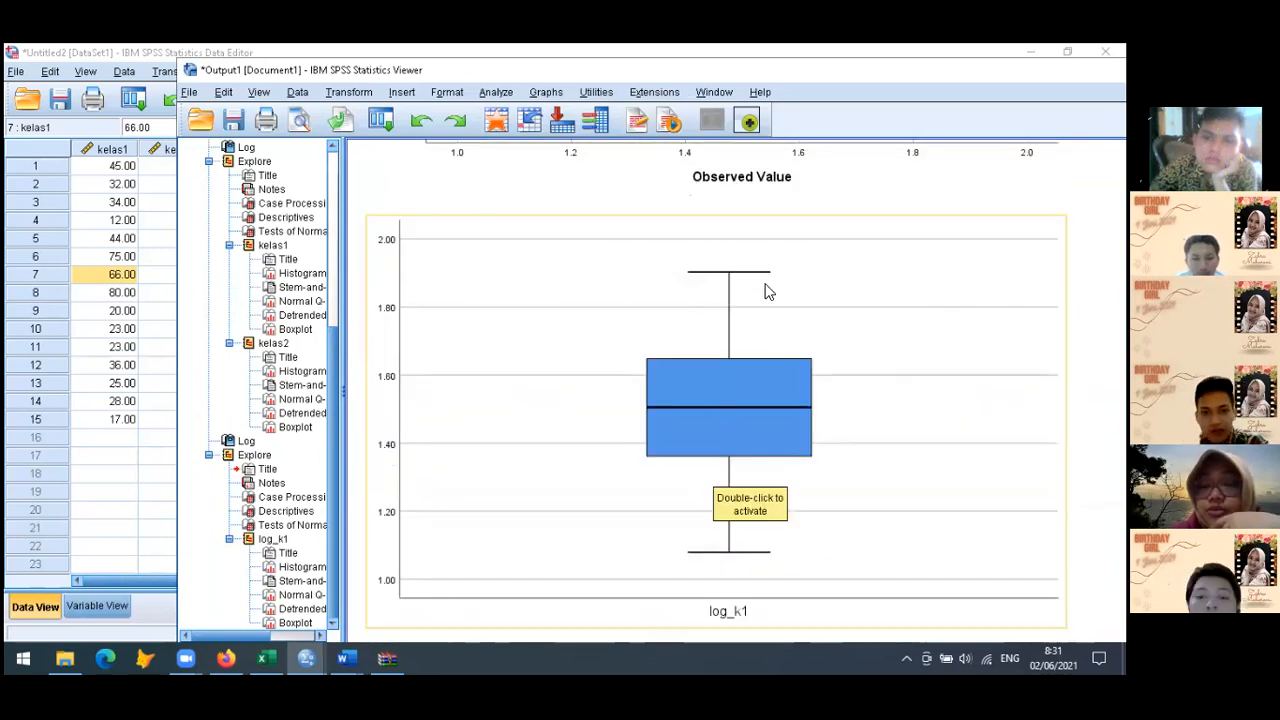
pyautogui.scroll(10, 727, 572)
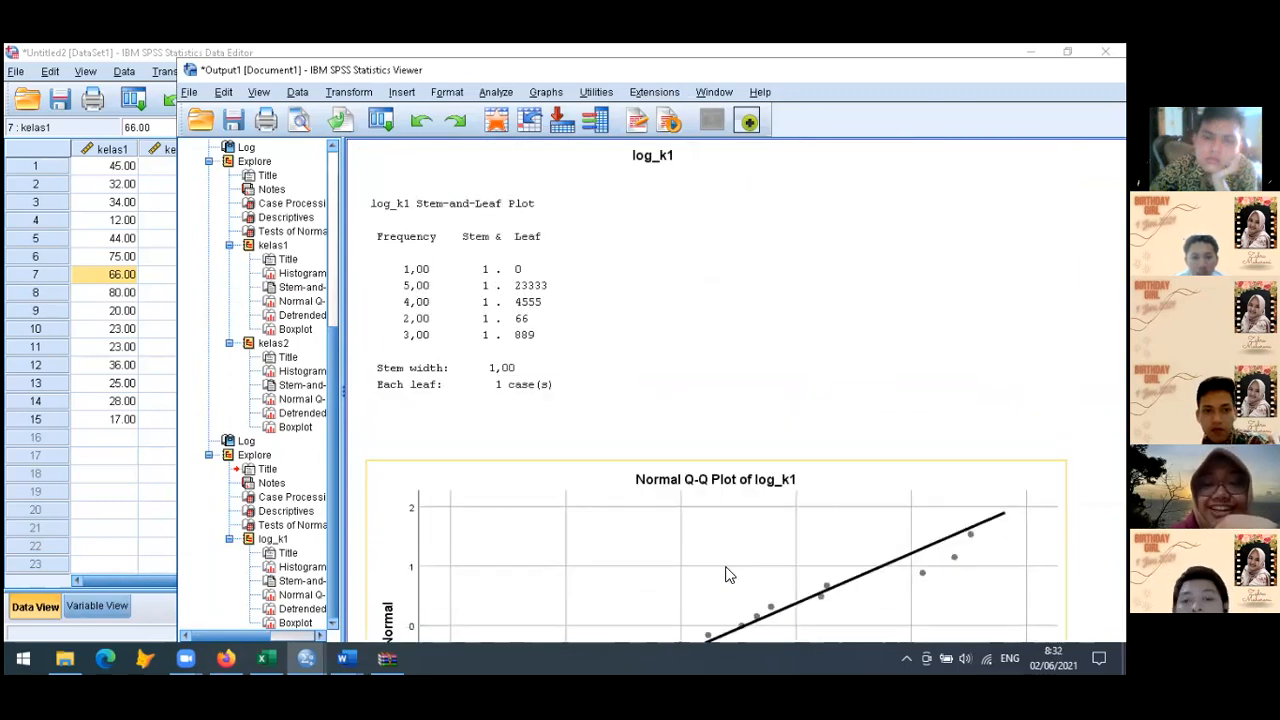